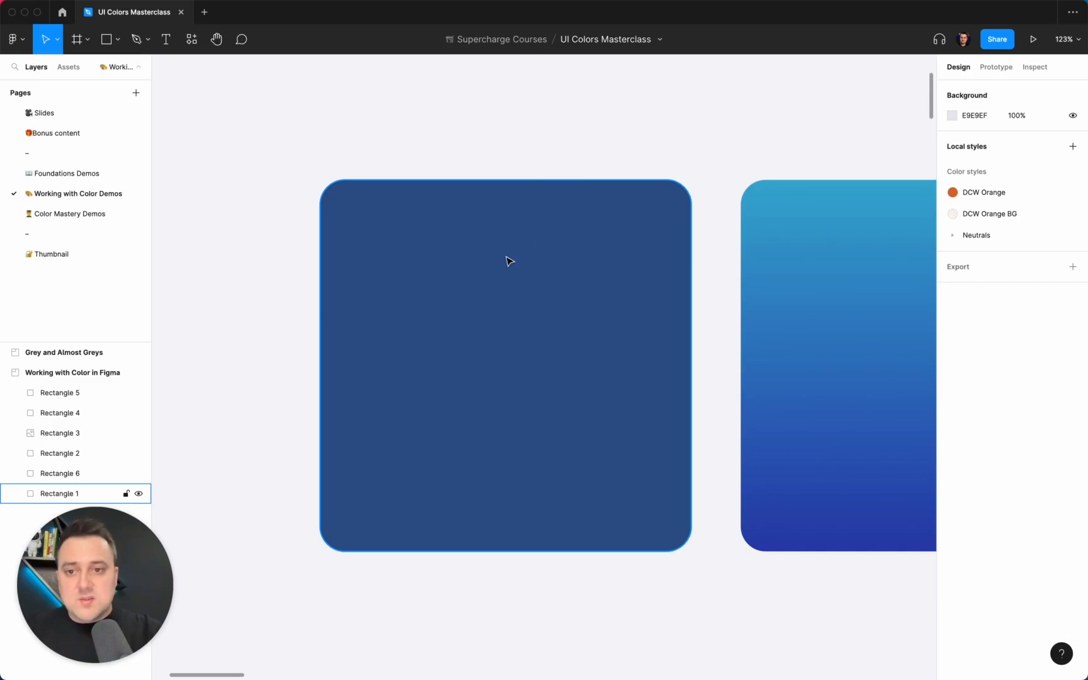
- Add two extra fills to the dark blue rectangle and remove both of them
click(510, 261)
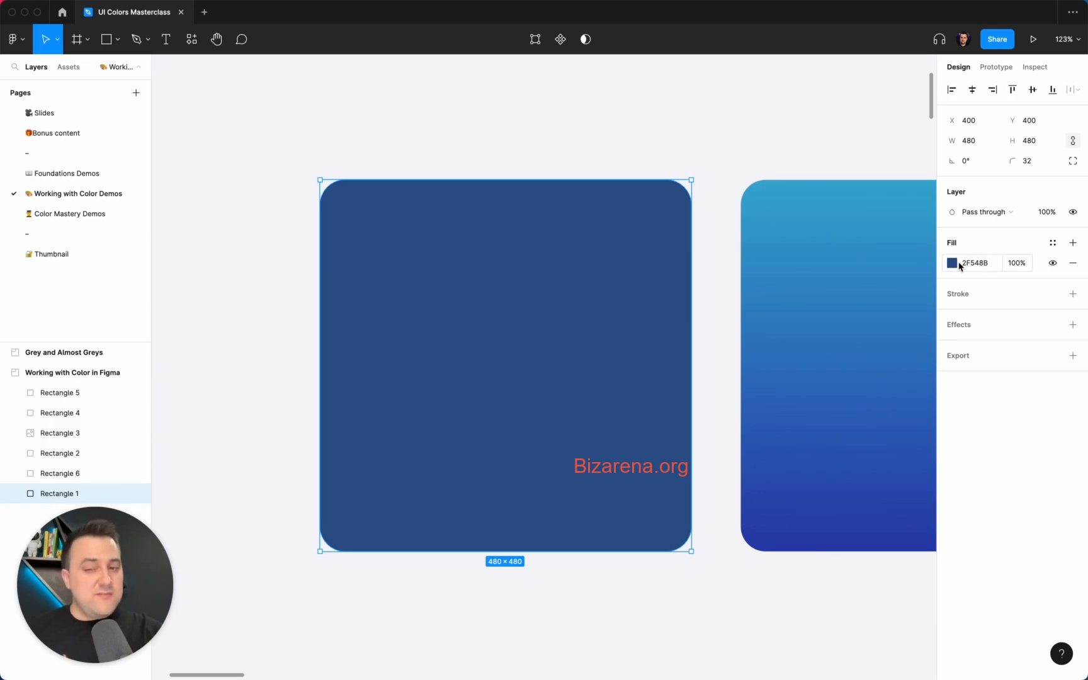
click(1073, 243)
click(1073, 243)
click(1073, 263)
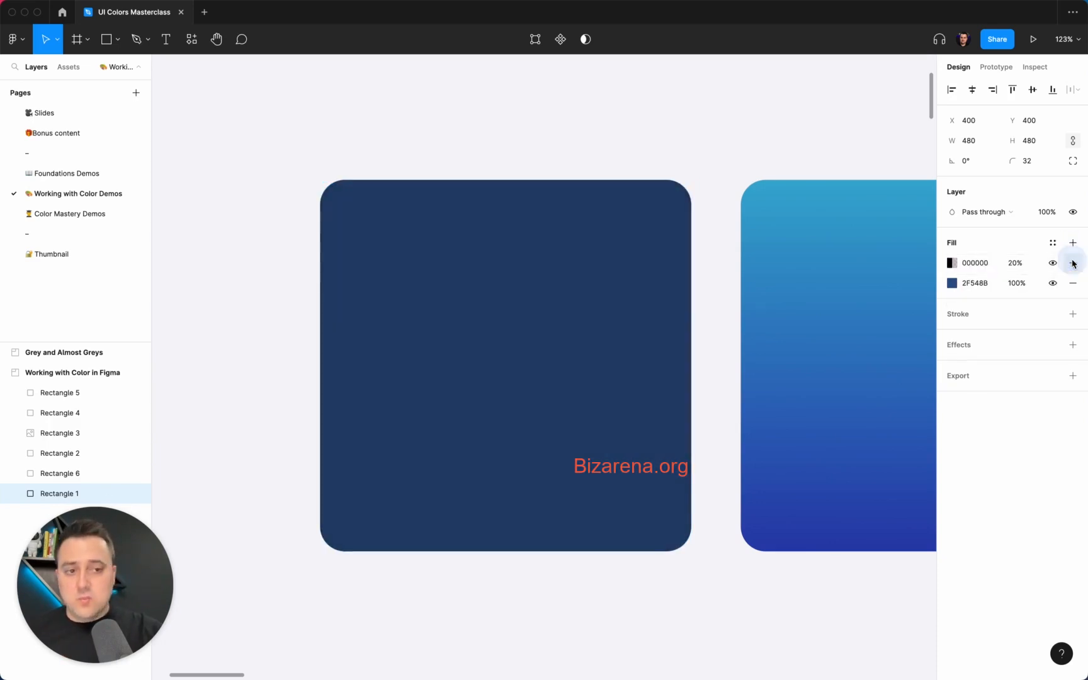
click(1073, 262)
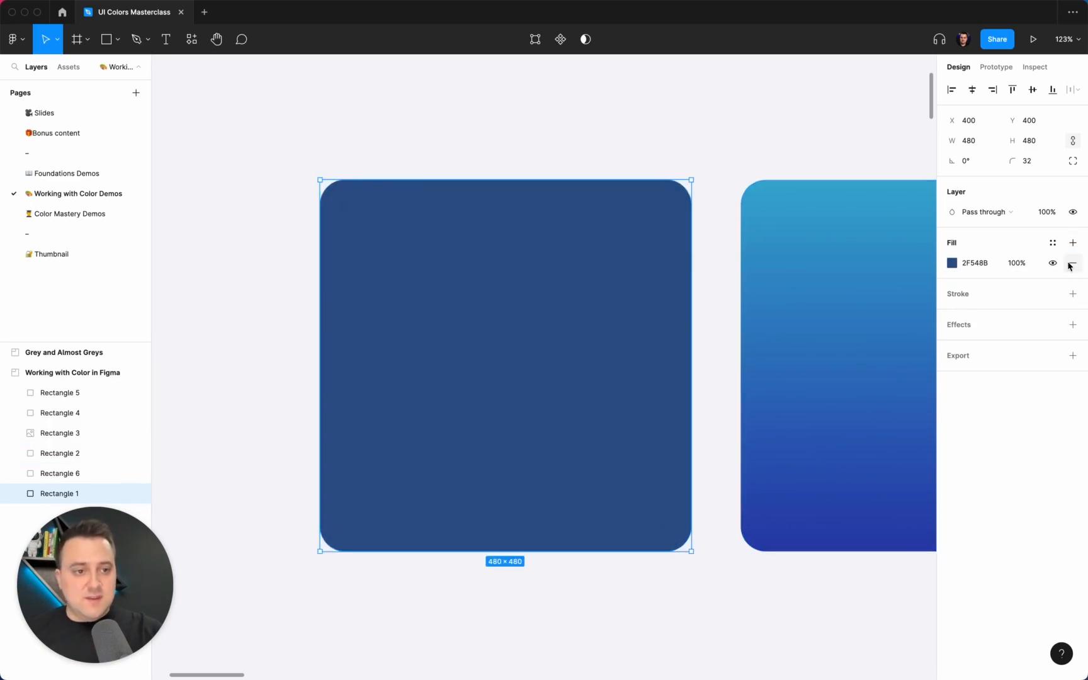
- Copy the hex code of the dark blue rectangle's fill
click(993, 264)
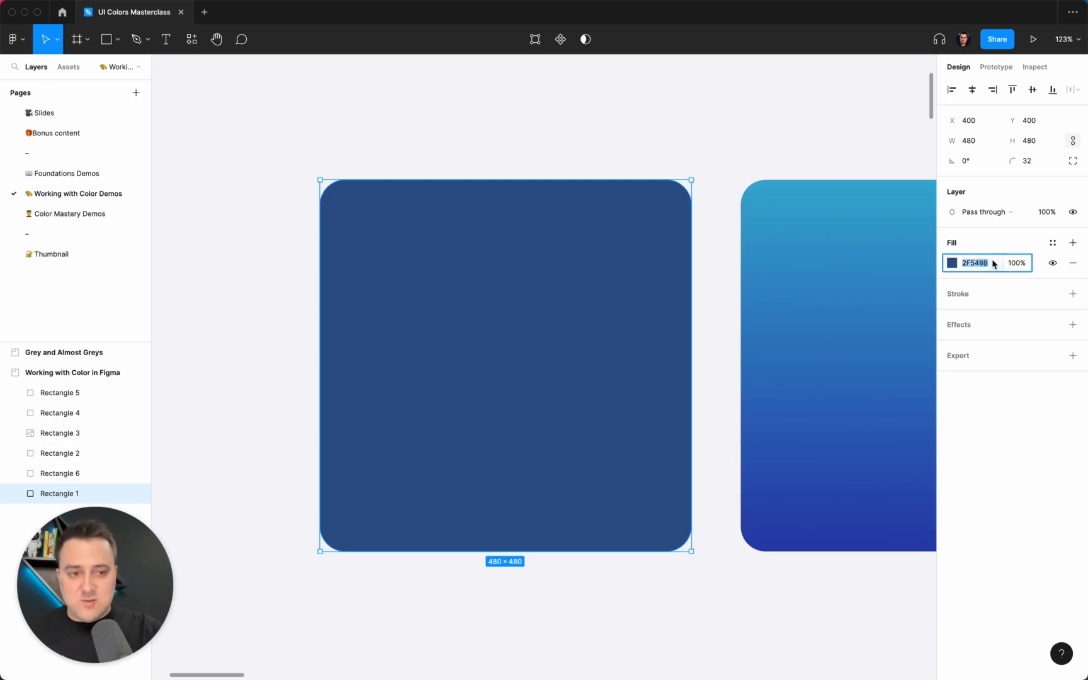
key(super+c)
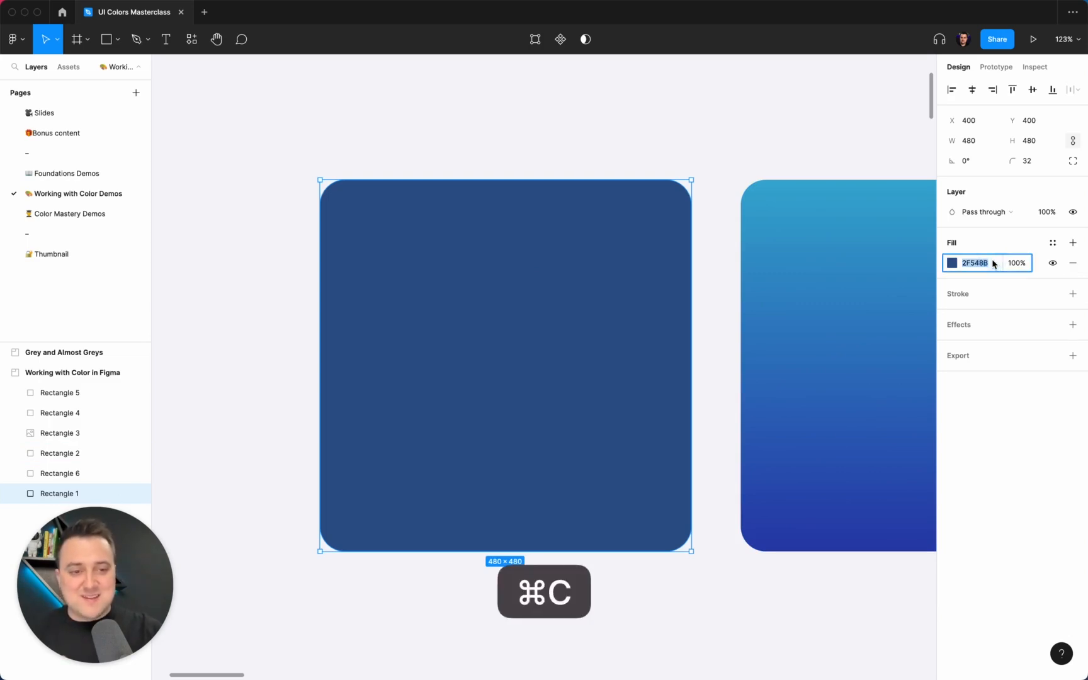
click(992, 244)
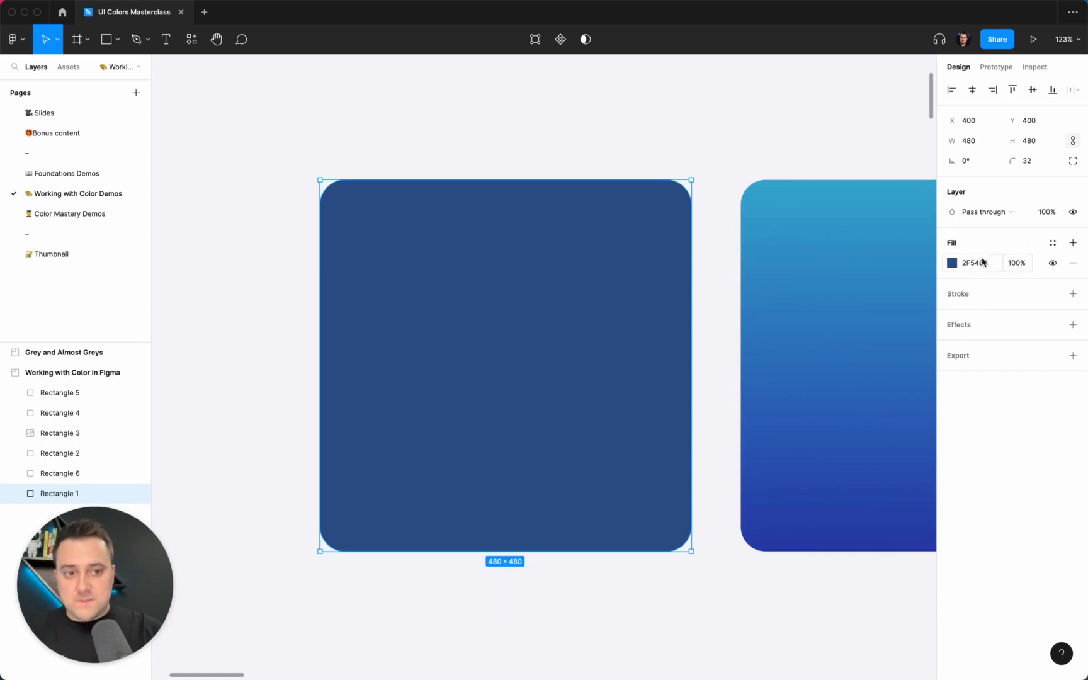
click(991, 265)
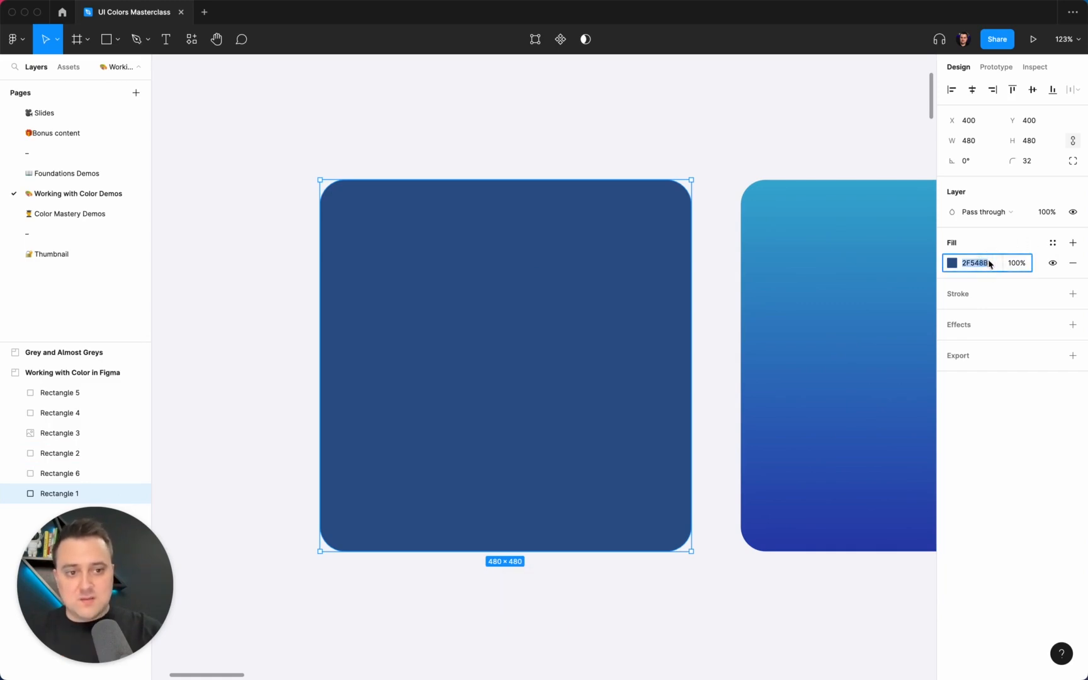
key(super+c)
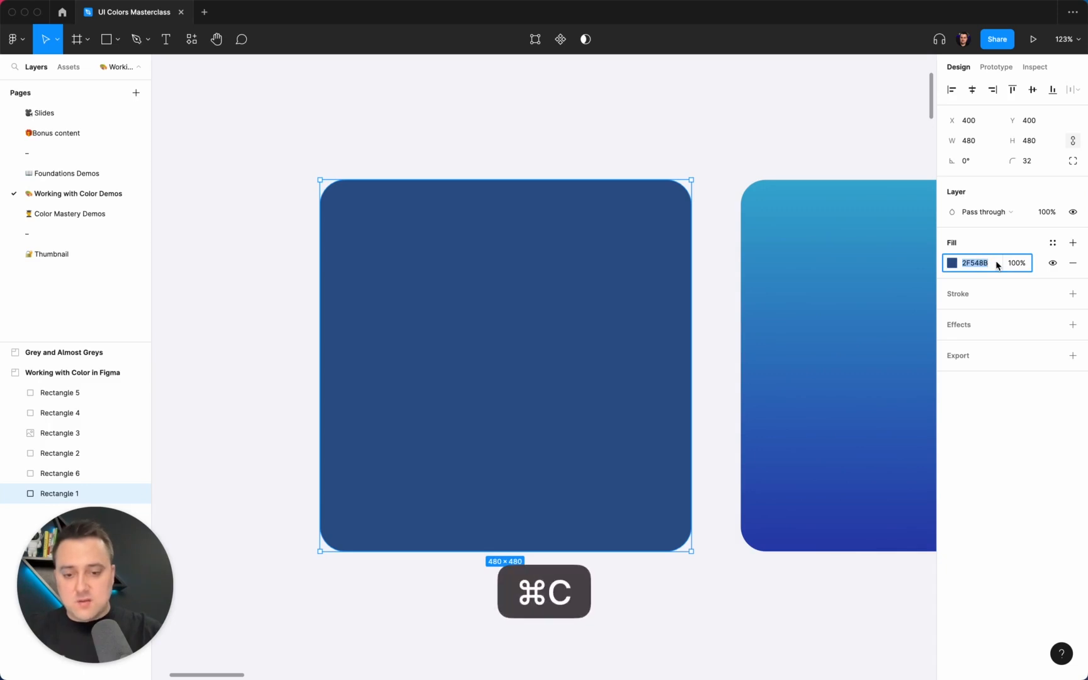
click(993, 242)
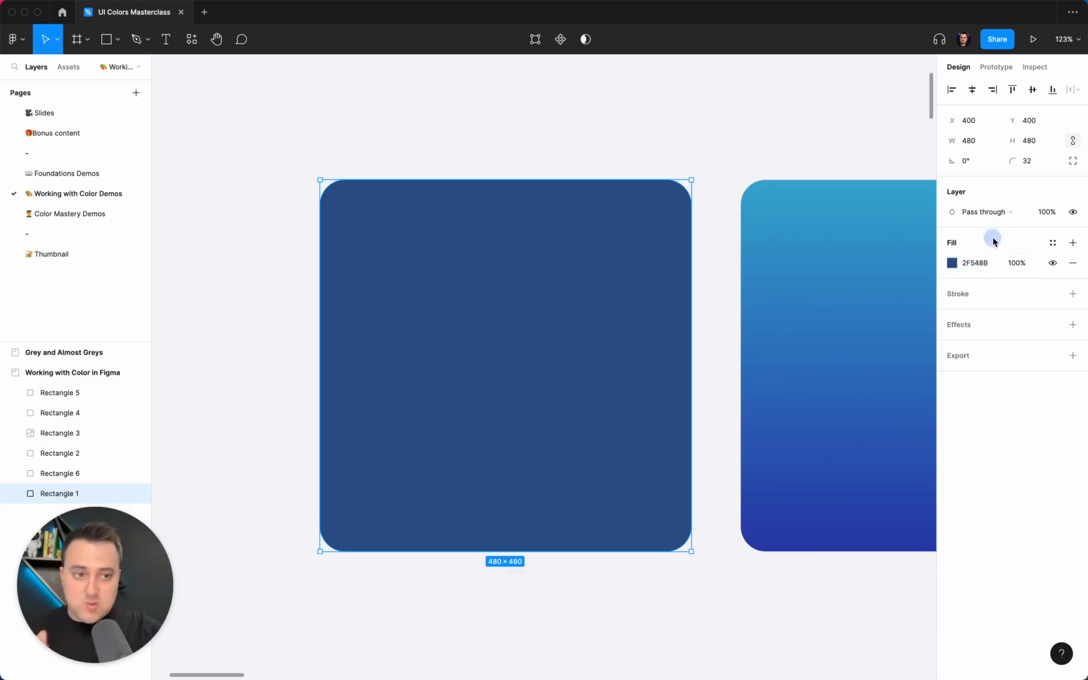
- Remove the rectangle's fill and add a new one using the copied hex code 2F548B
click(1075, 264)
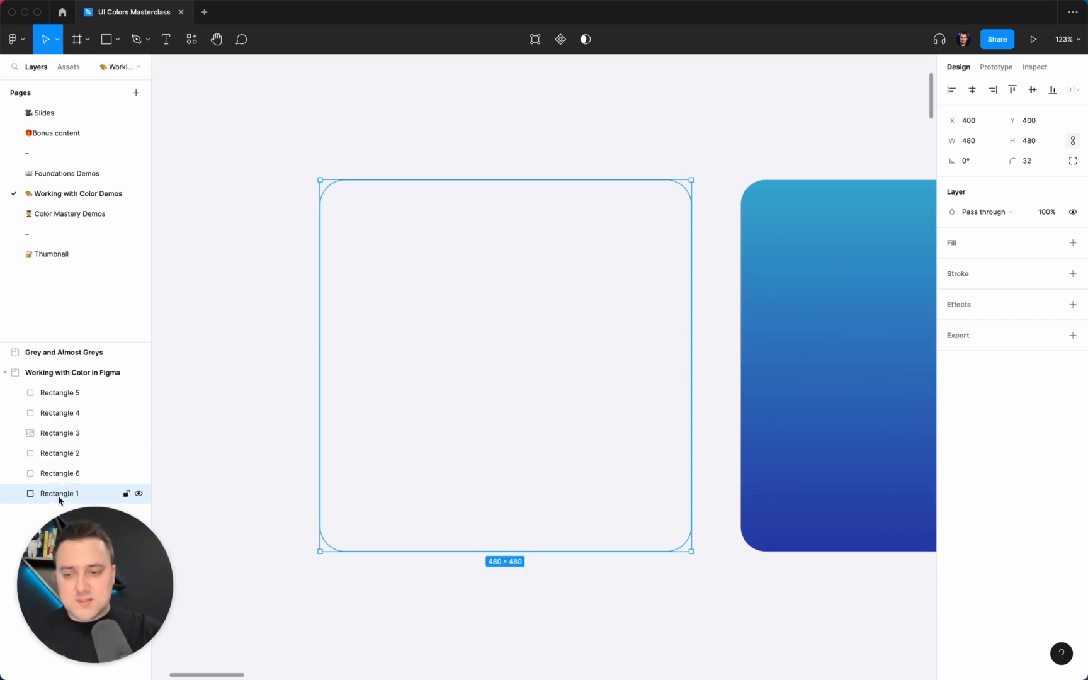
click(1073, 243)
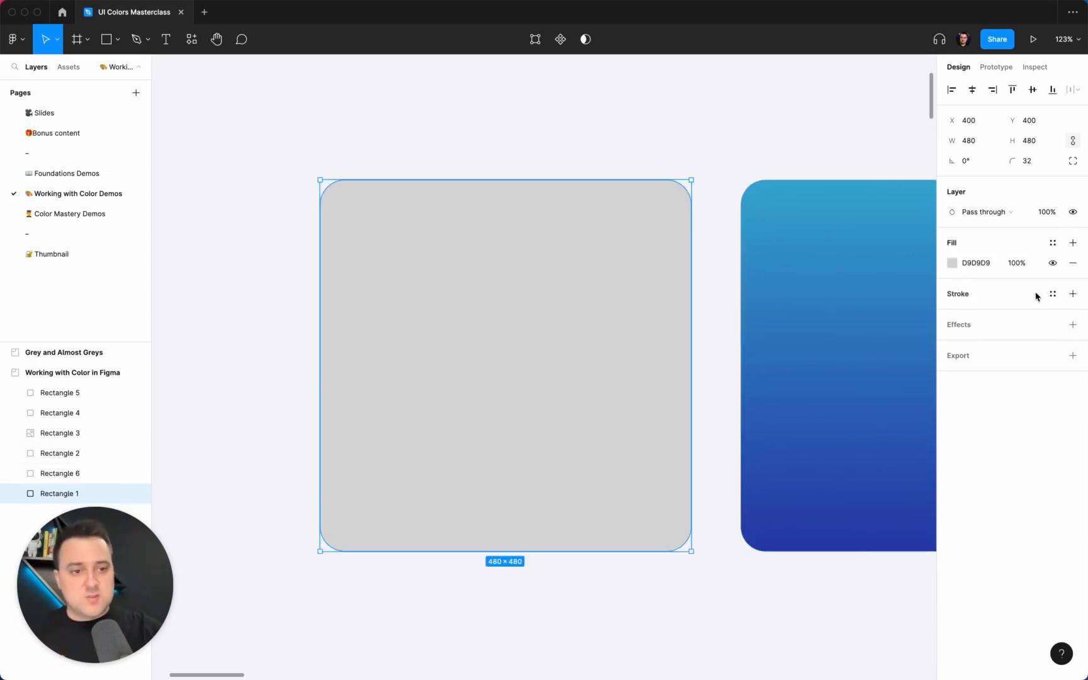
click(968, 267)
key(cmd+v)
key(Return)
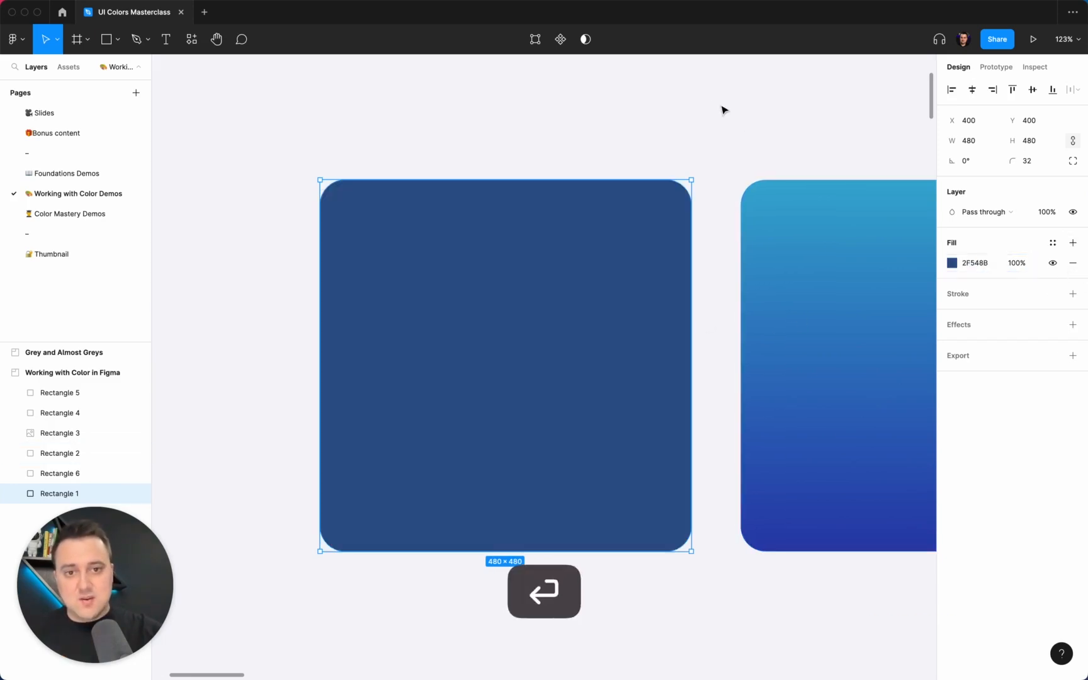
- Reselect the dark blue rectangle, delete its fill and undo the deletion
click(715, 118)
click(576, 328)
click(1074, 270)
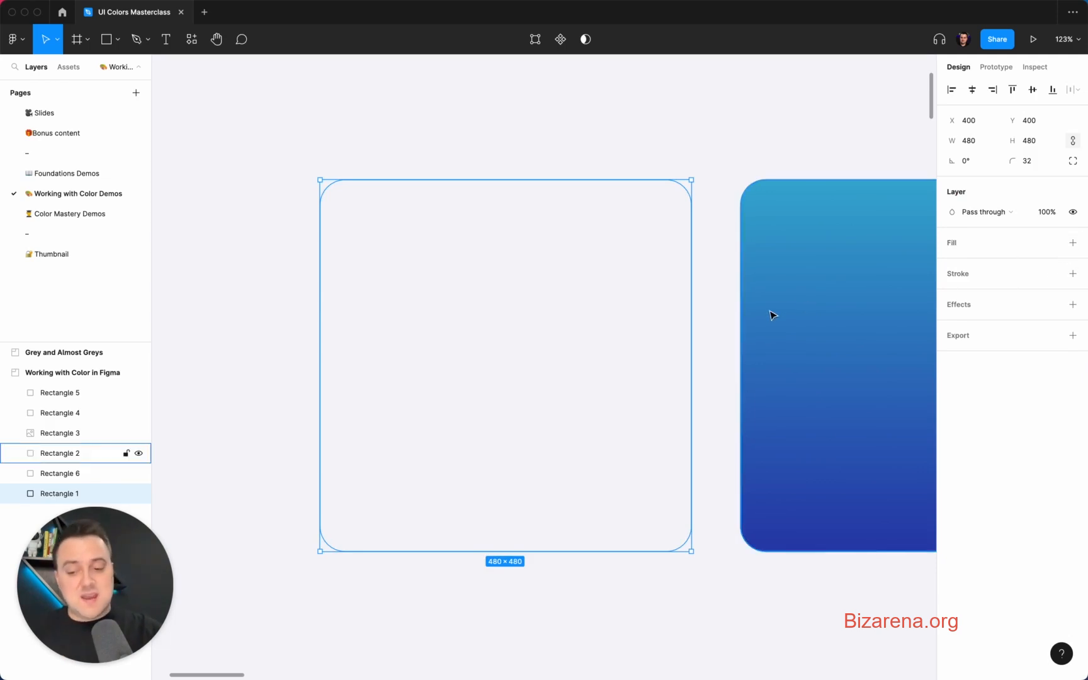
key(super+z)
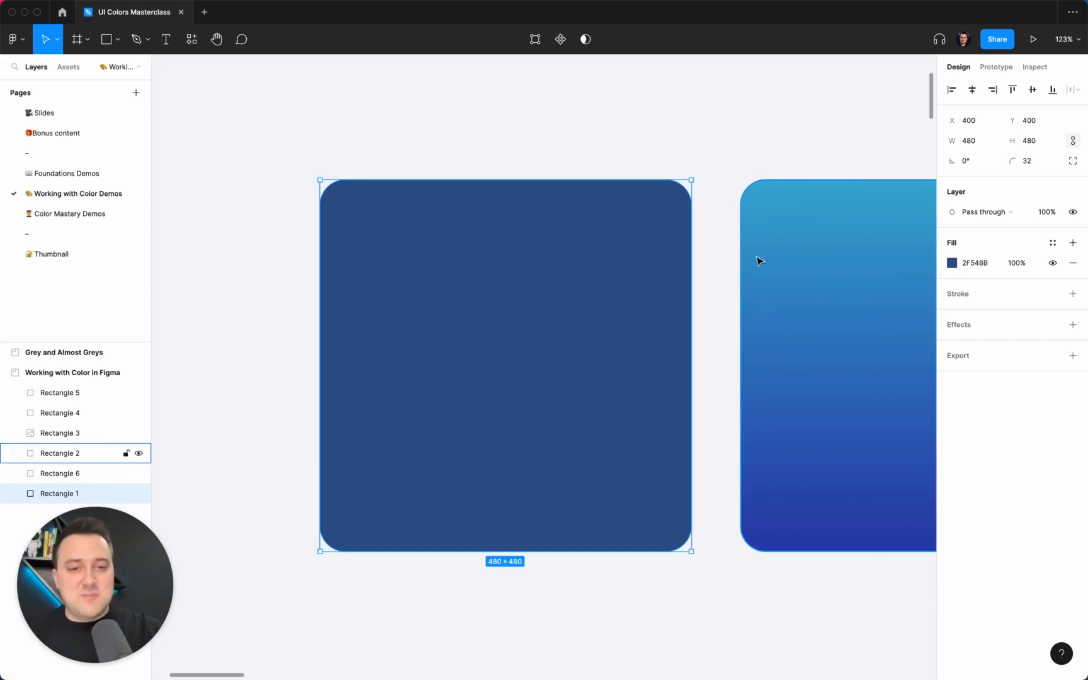
- Cut the whole fill entry from the rectangle, reselect Rectangle 1 and paste the fill back onto it
click(943, 263)
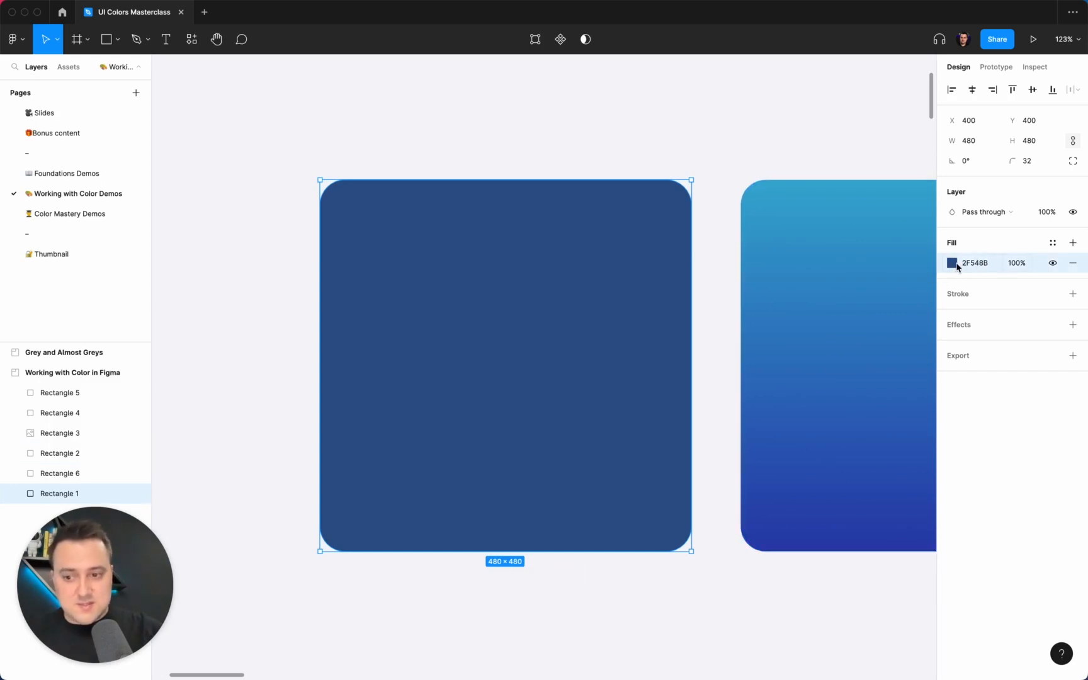
key(super+x)
click(598, 241)
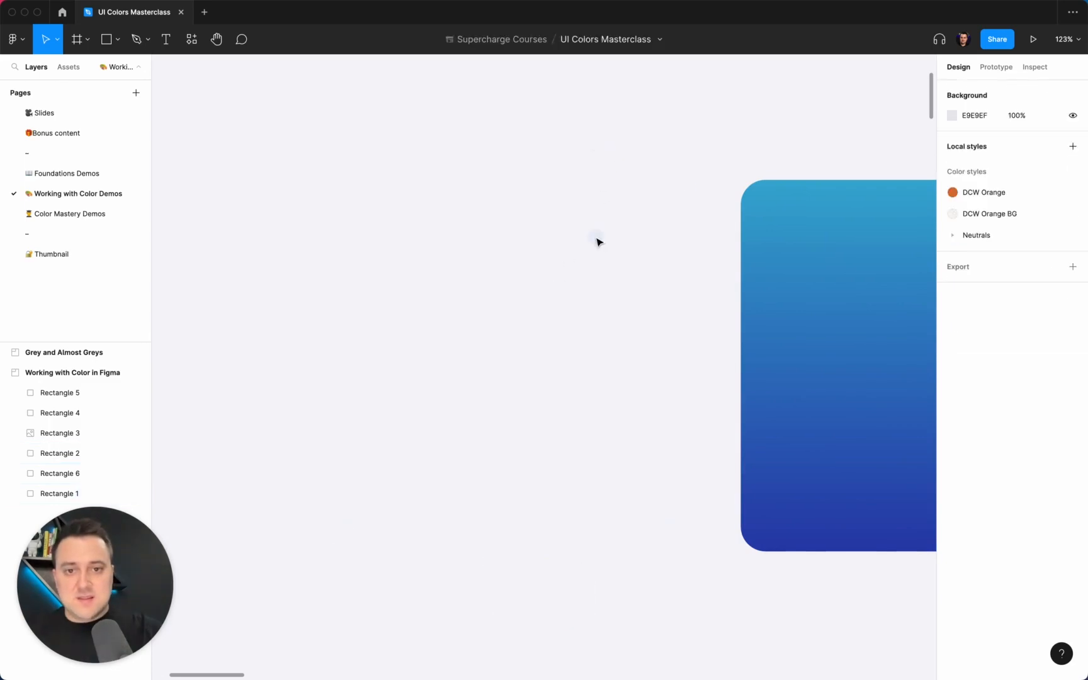
click(94, 493)
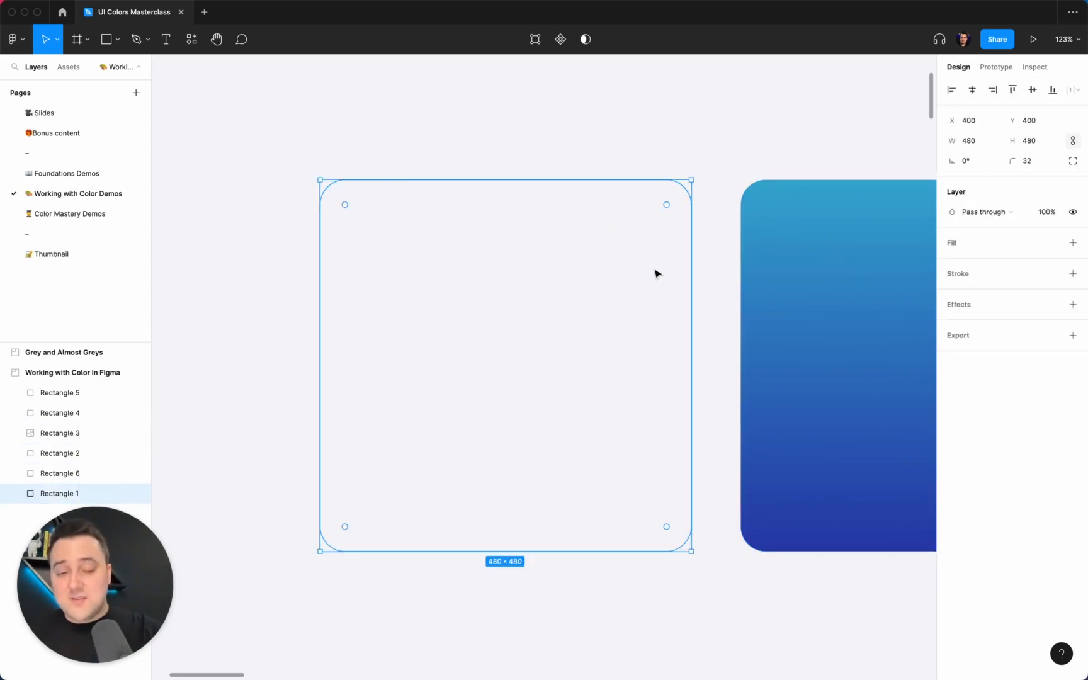
key(super)
key(super+v)
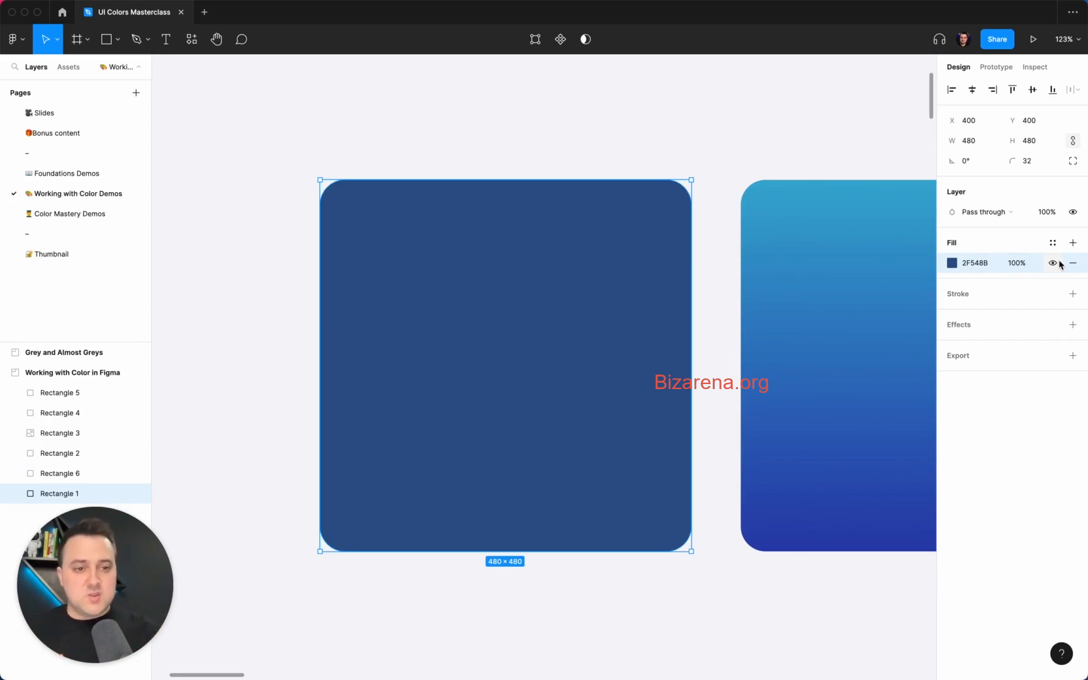
- Copy Rectangle 1's fill, cut it, paste it back while the rectangle remains selected, and deselect the rectangle
key(super+c)
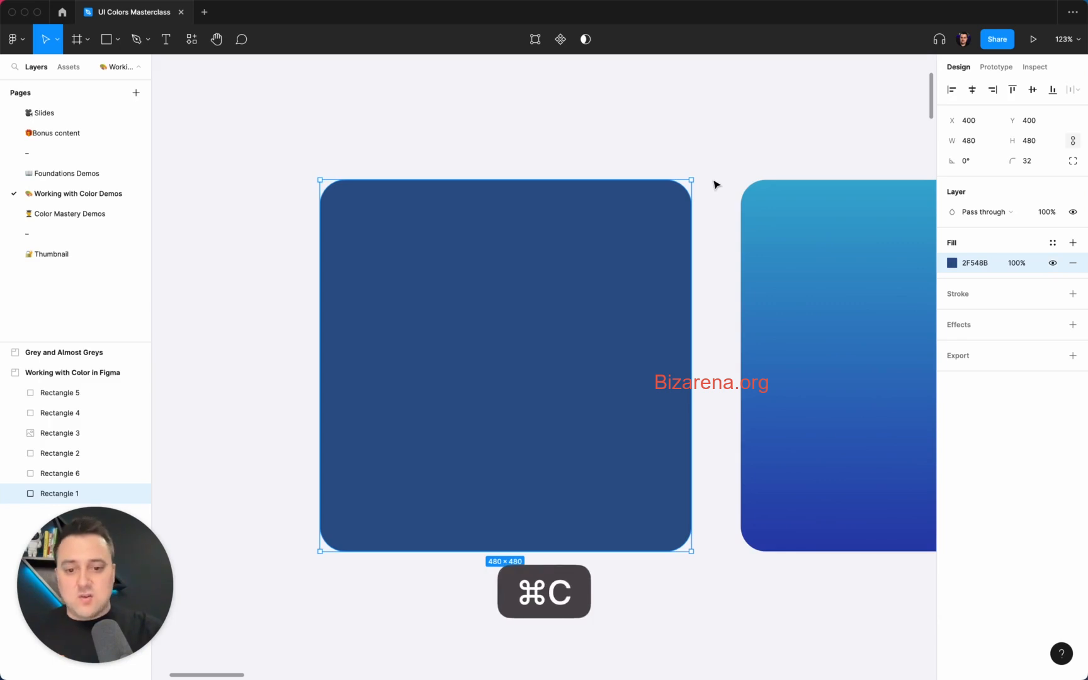
key(super+x)
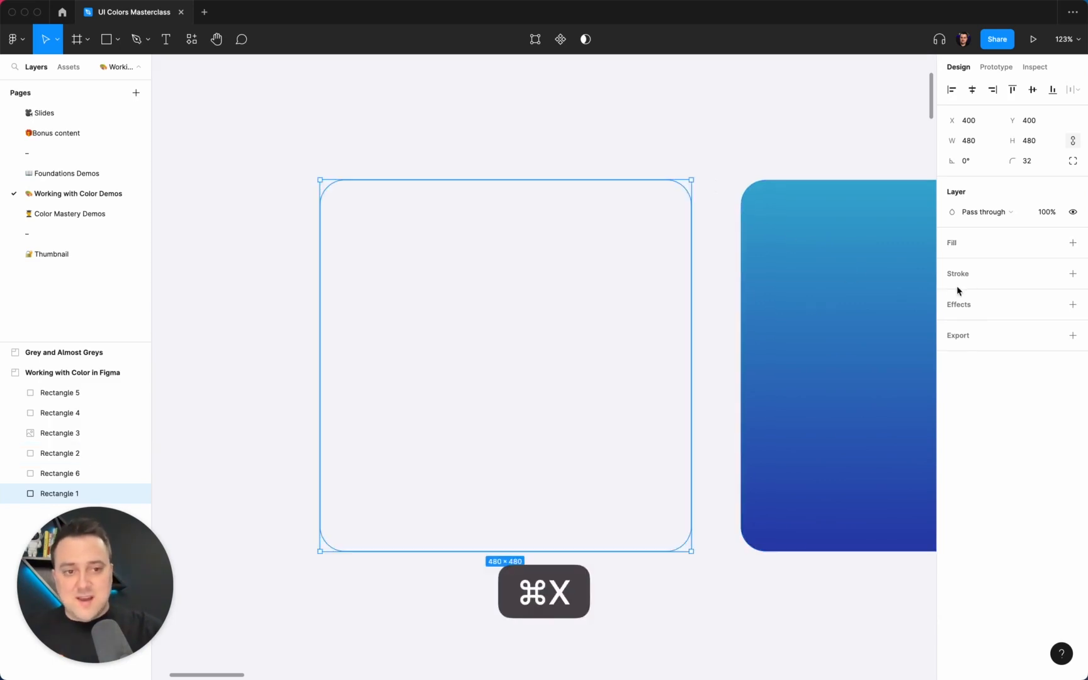
key(super+v)
click(728, 252)
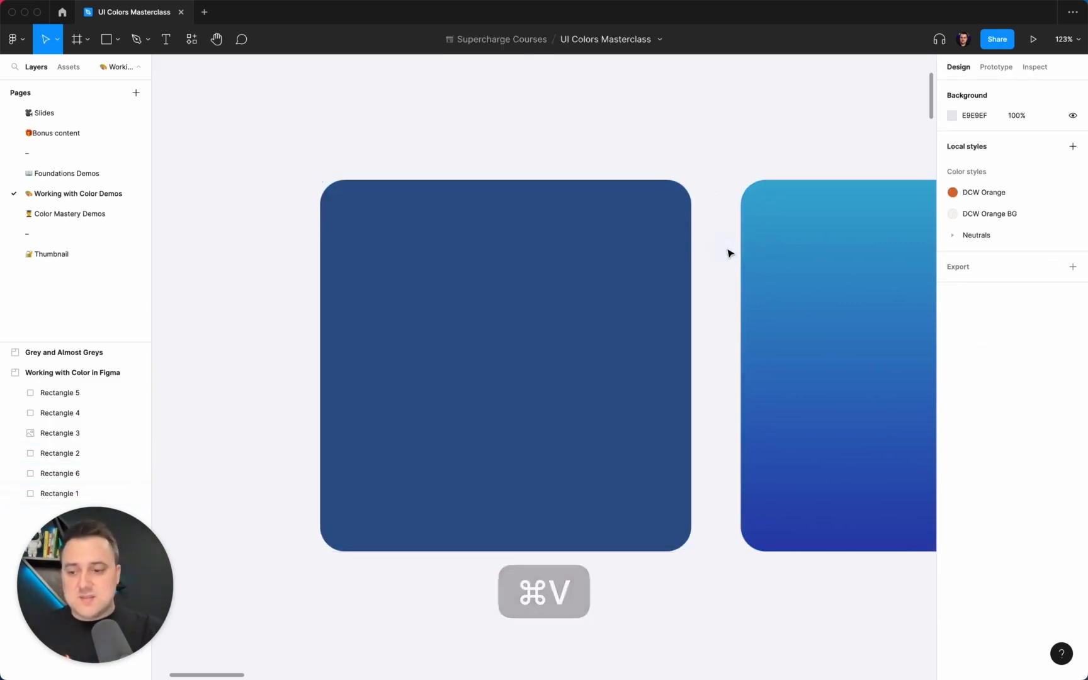
- Review the layer blend modes for the dark blue rectangle and toggle its visibility off and on
click(604, 309)
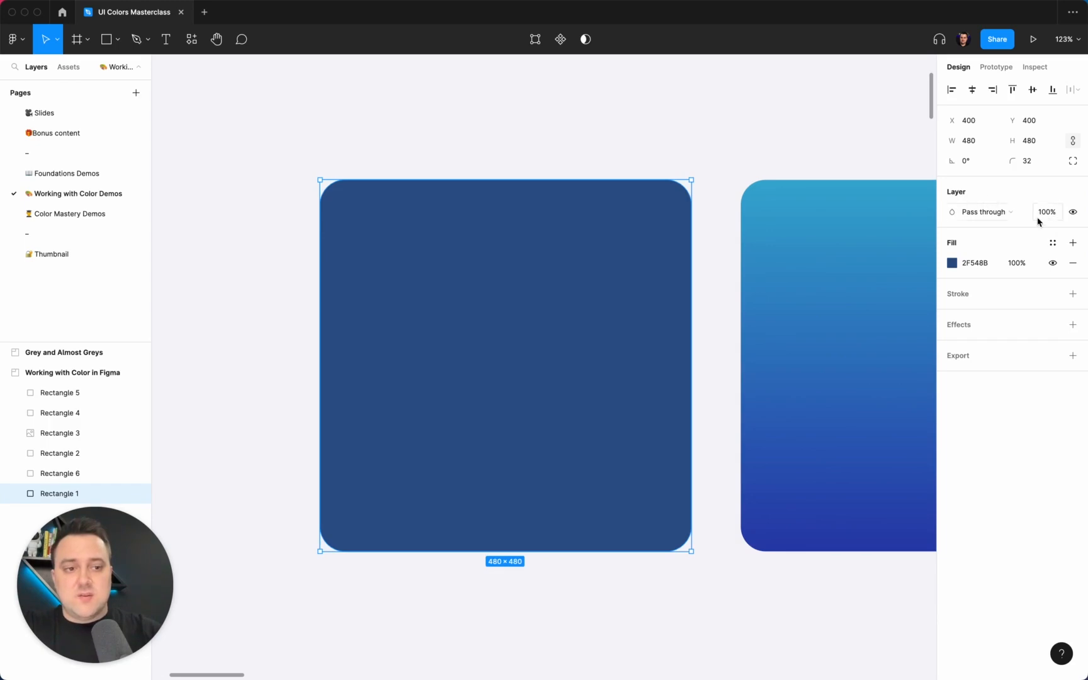
click(999, 214)
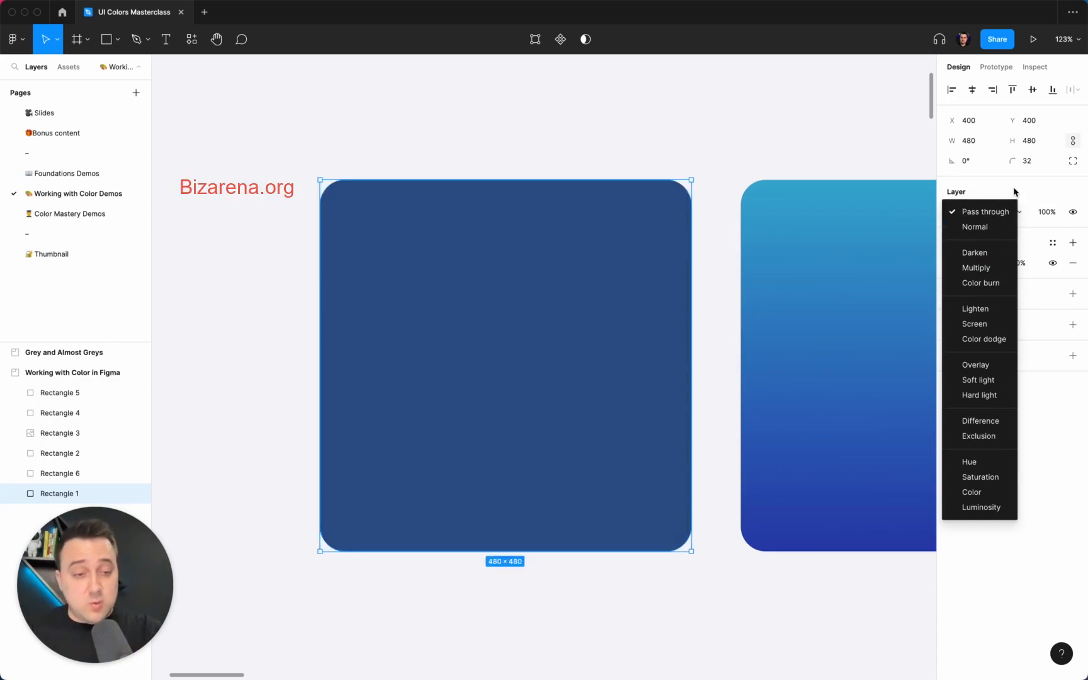
click(1045, 192)
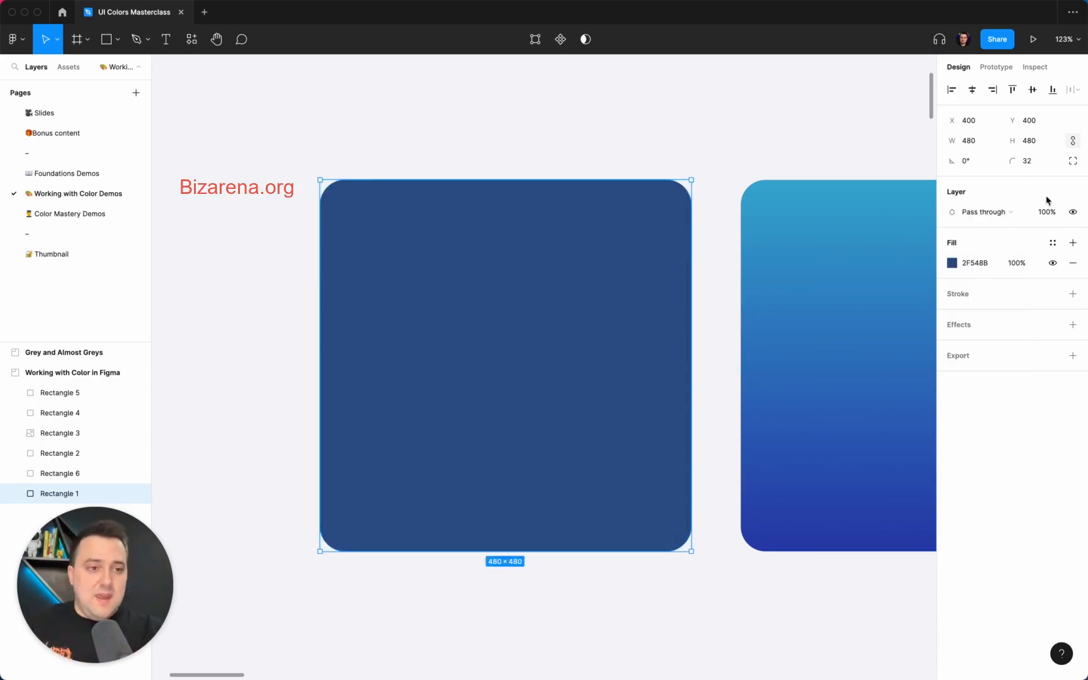
click(1073, 214)
click(1072, 214)
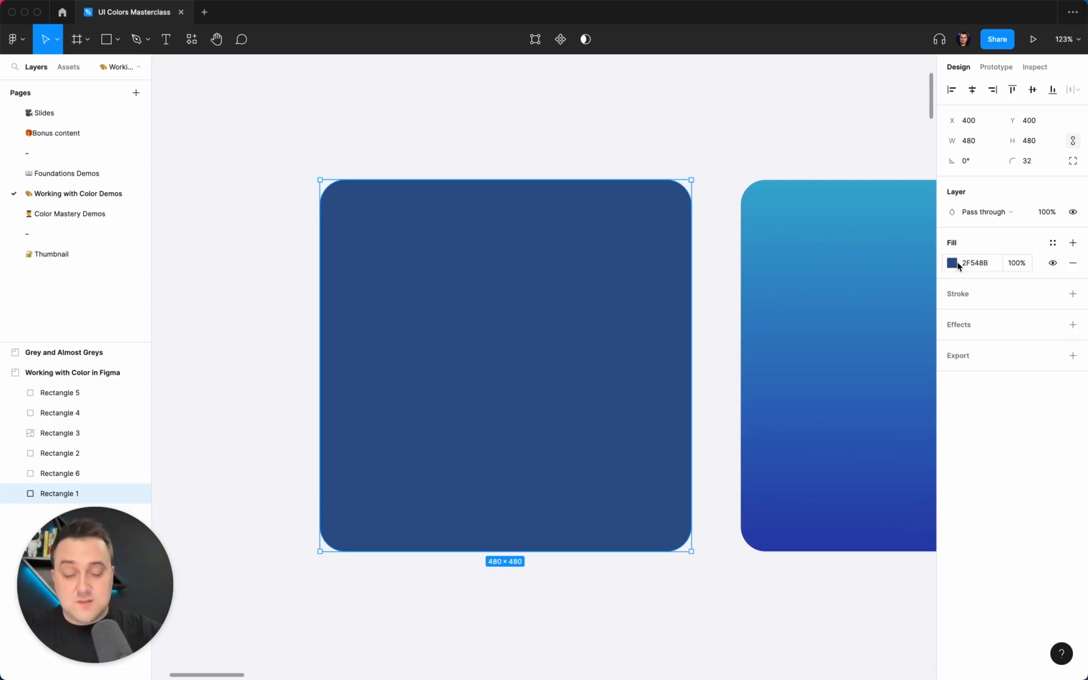
- Open the colour picker for the rectangle's fill and review the available fill types
click(958, 265)
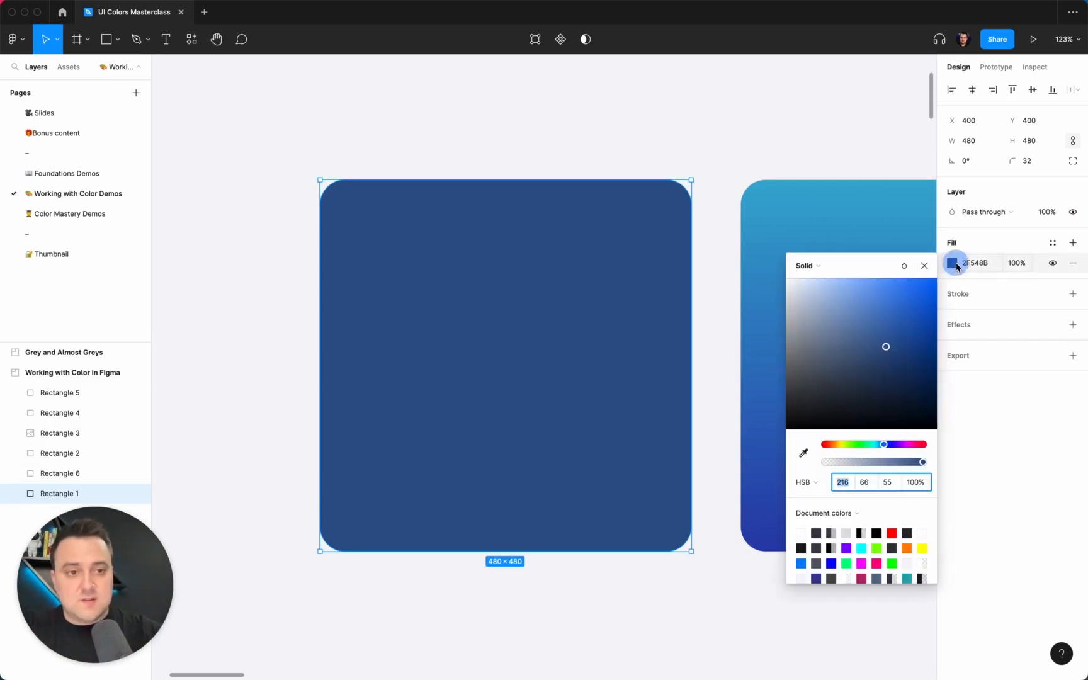
click(821, 267)
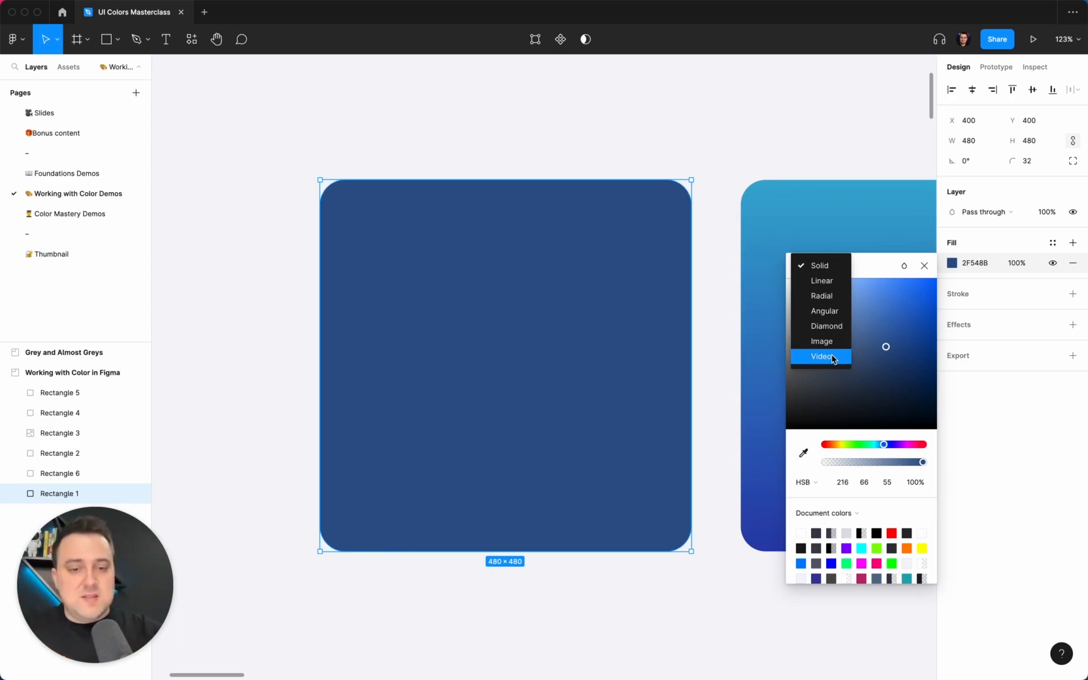
click(943, 263)
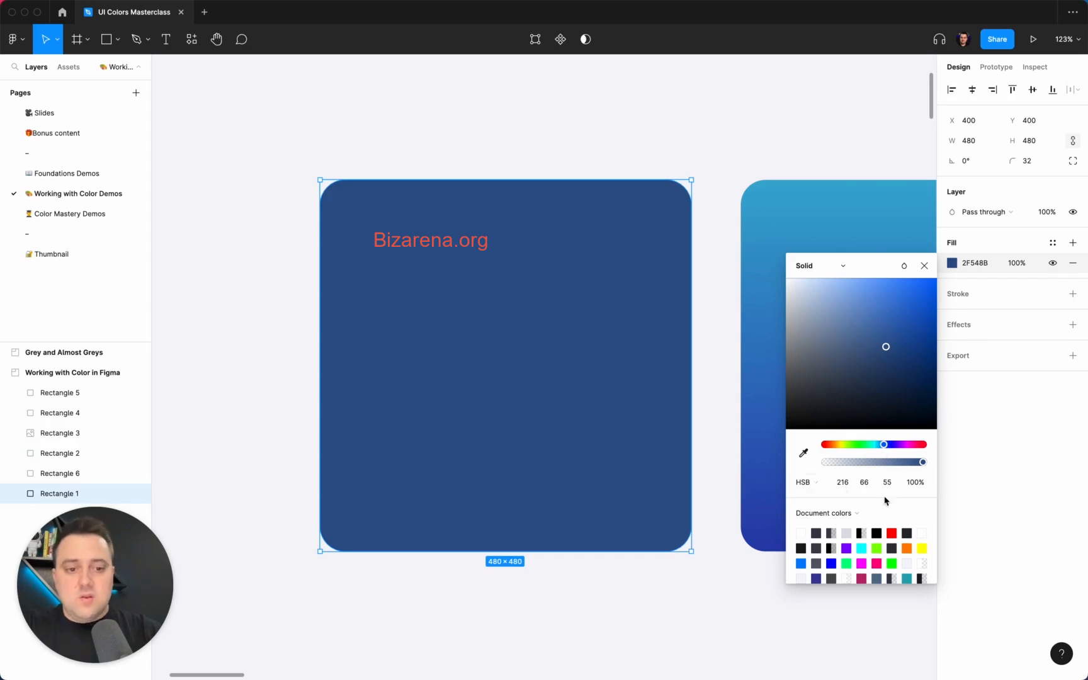
- Try the eyedropper on the neighbouring gradient rectangle and lower the fill's opacity before returning it to 100%
click(803, 454)
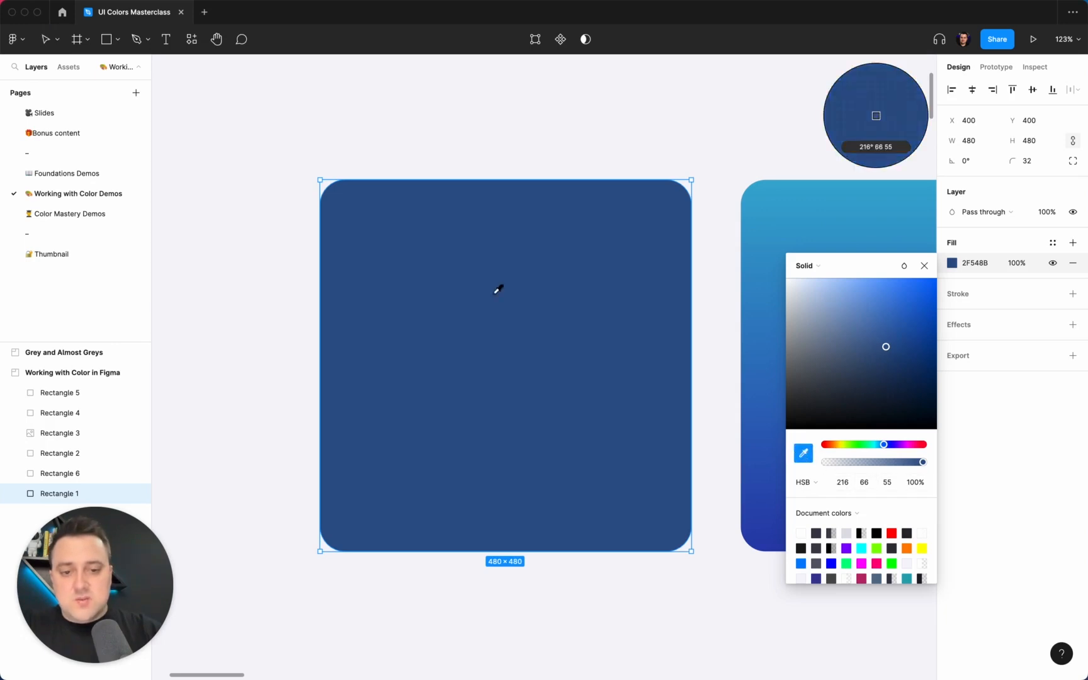
click(765, 376)
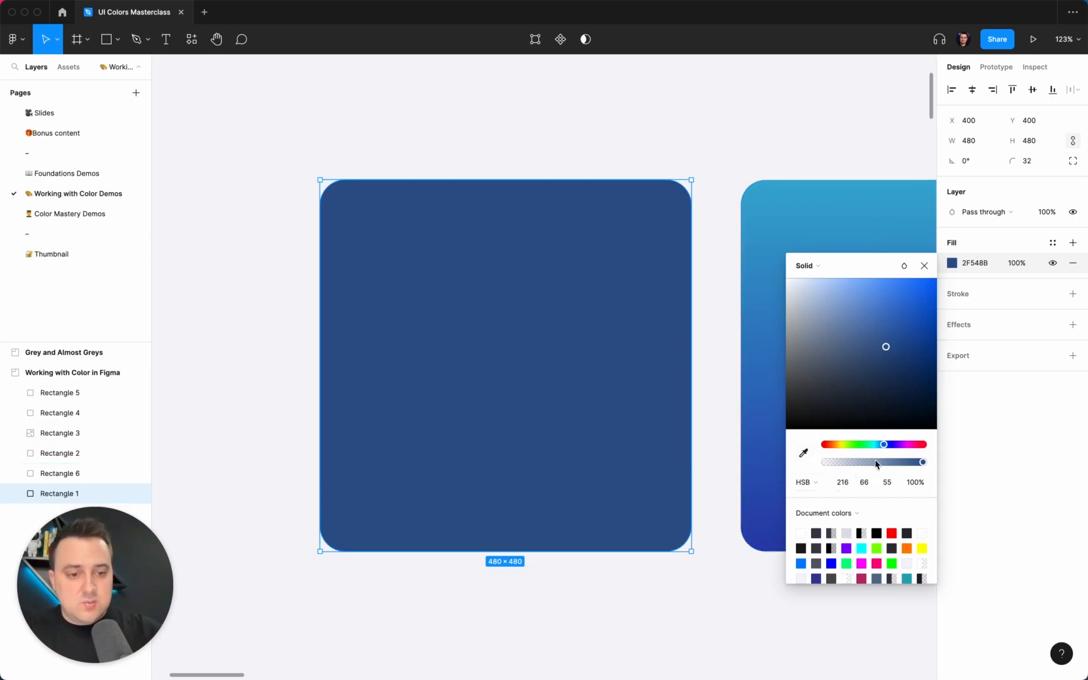
drag(876, 465, 975, 479)
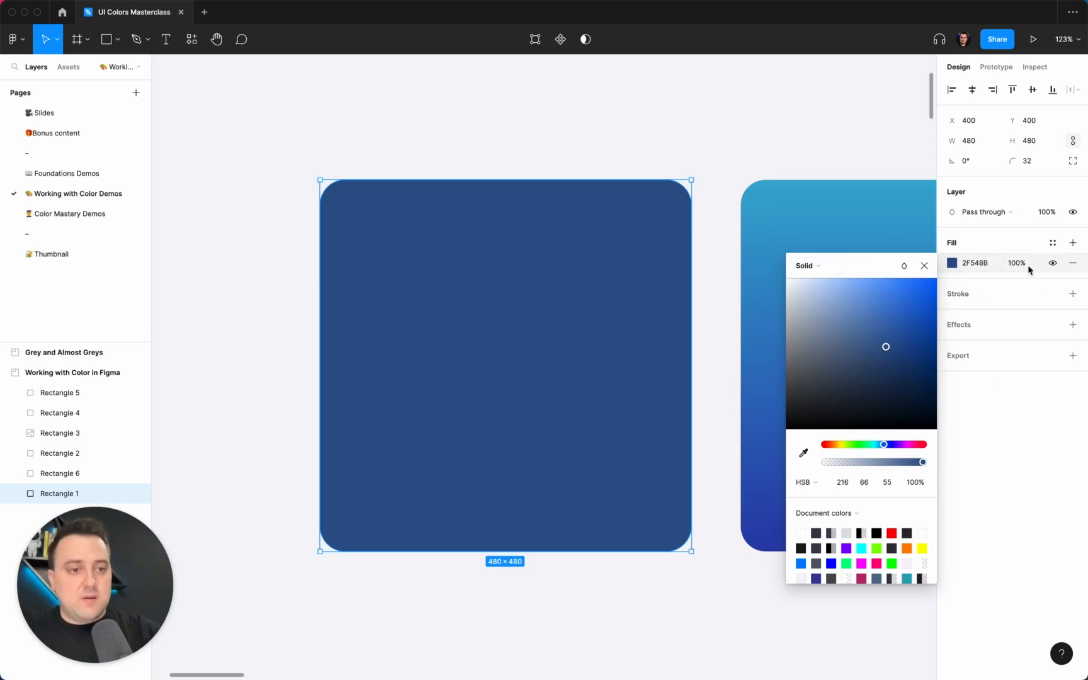
- Switch the fill's colour model to Hex, and from Hex to RGB
click(813, 480)
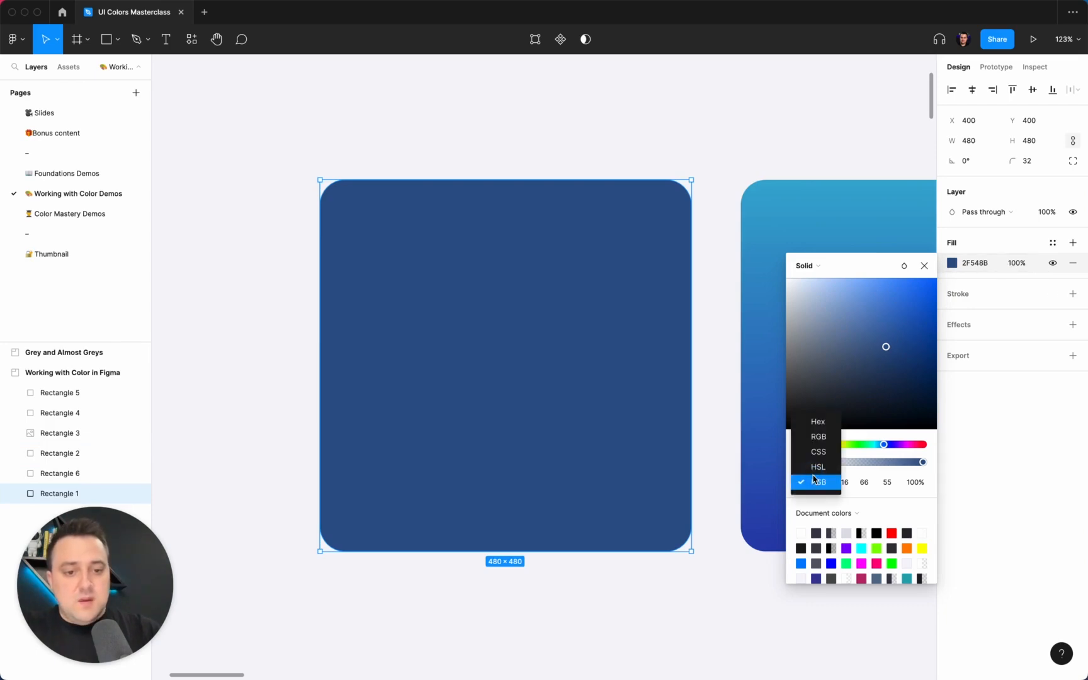
click(813, 426)
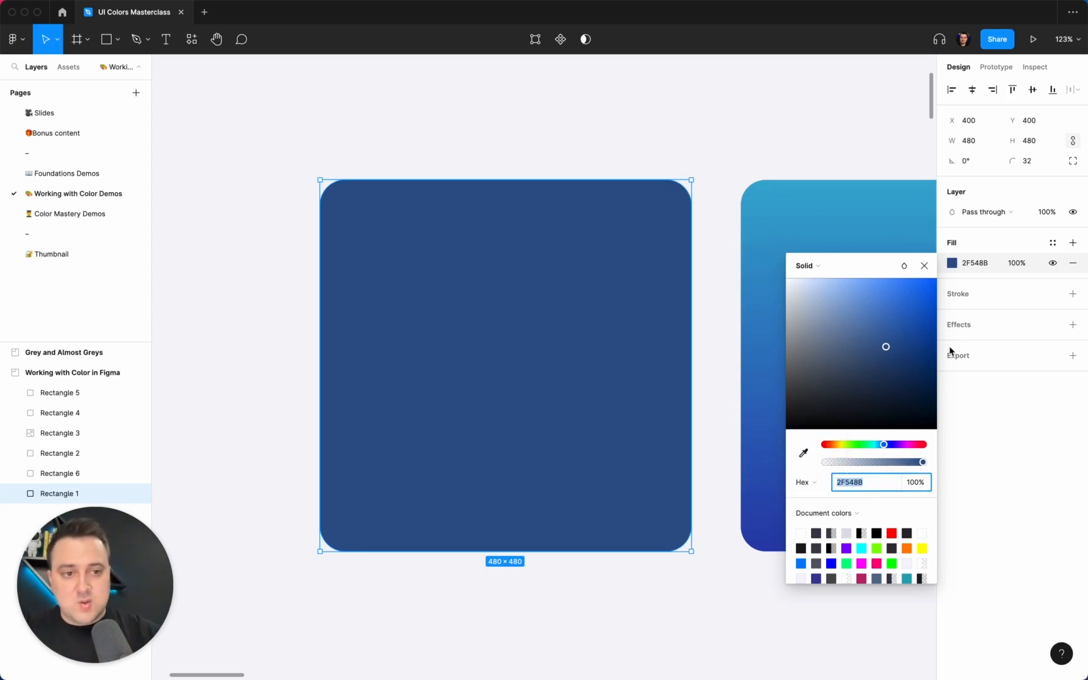
click(810, 482)
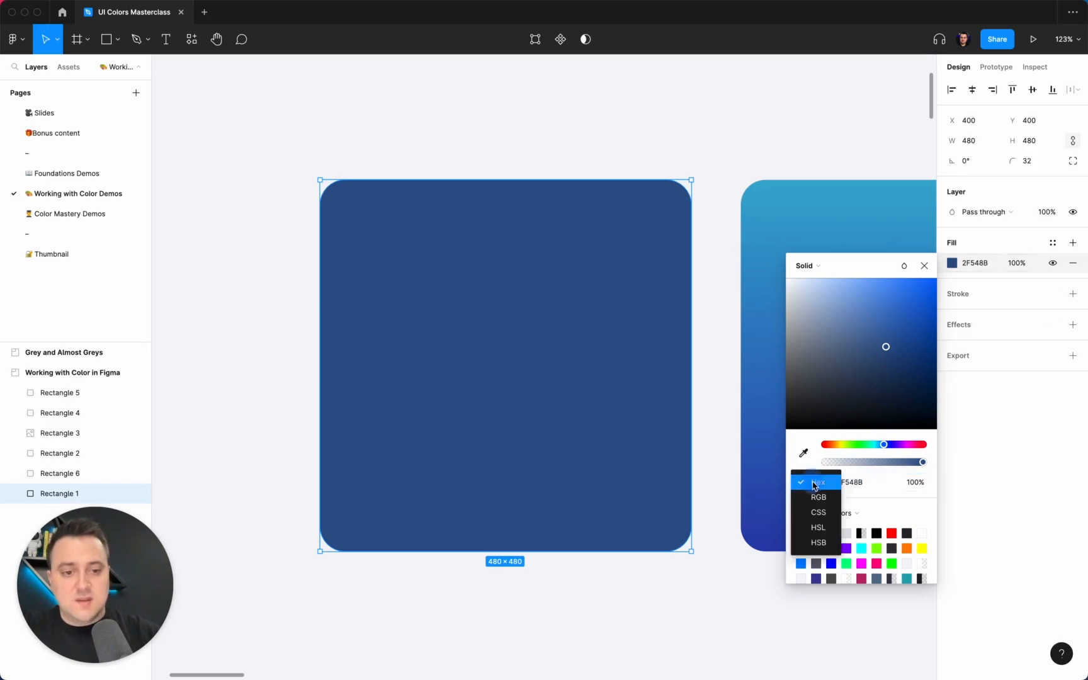
click(811, 497)
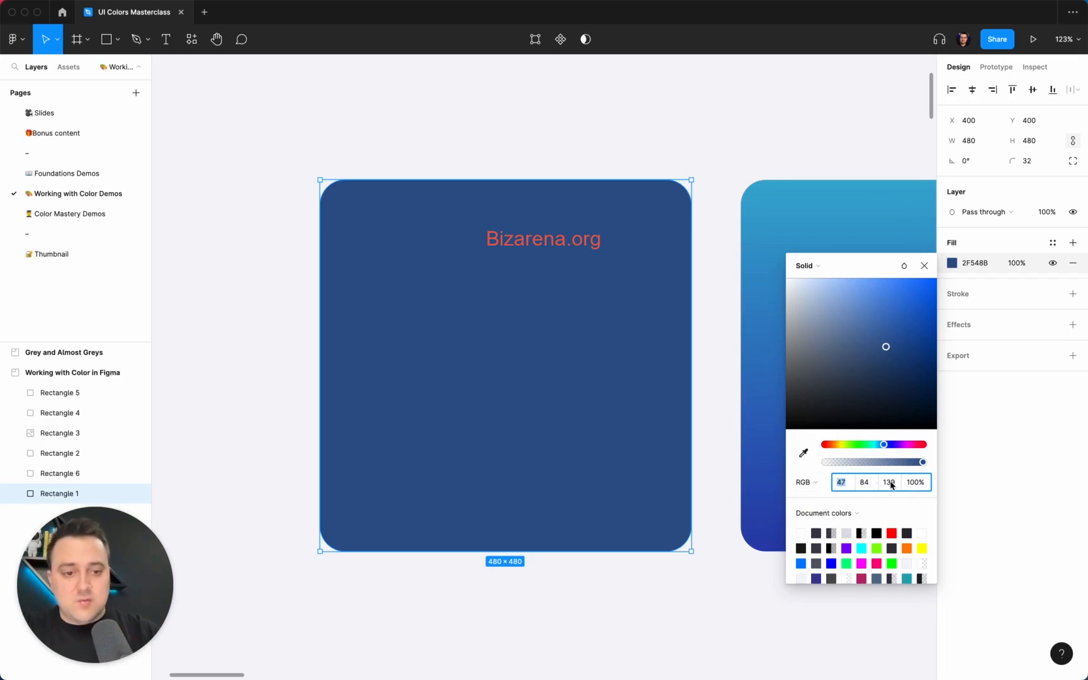
- Switch the fill's colour model to CSS, from CSS to HSL, and finally to HSB
click(806, 482)
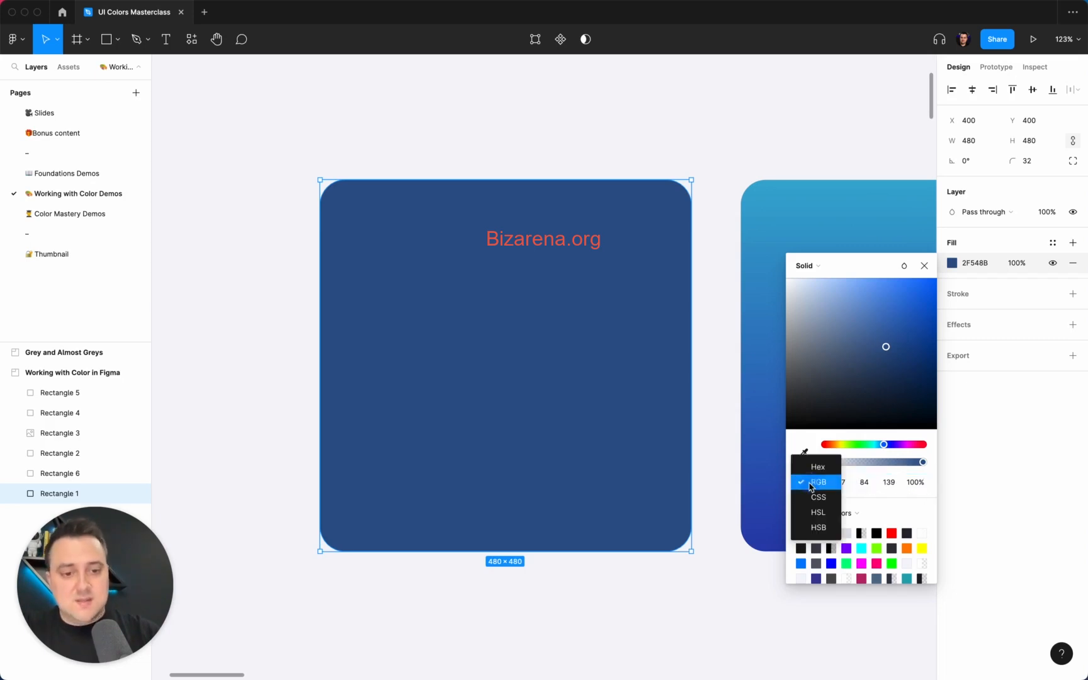
click(815, 495)
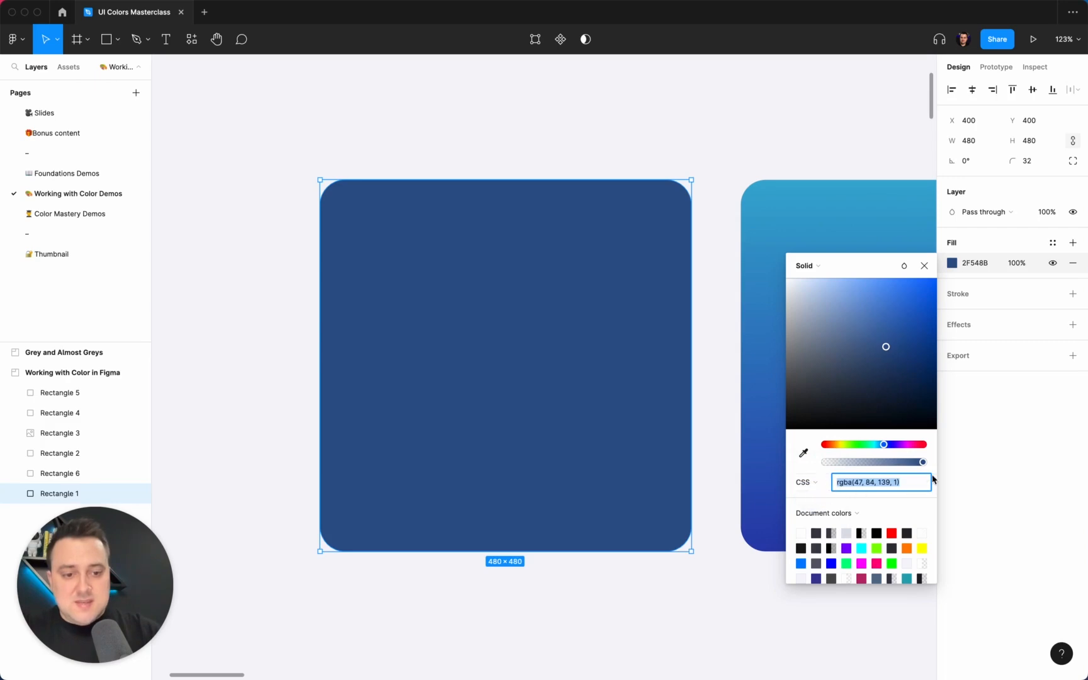
click(808, 483)
click(810, 497)
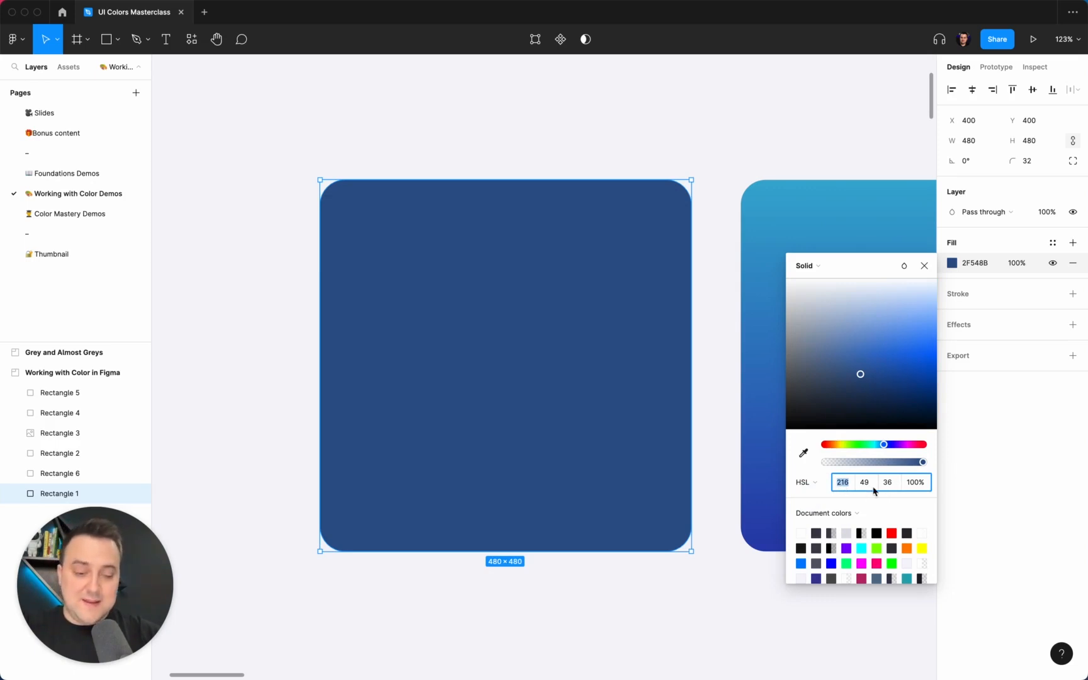
click(807, 482)
click(819, 496)
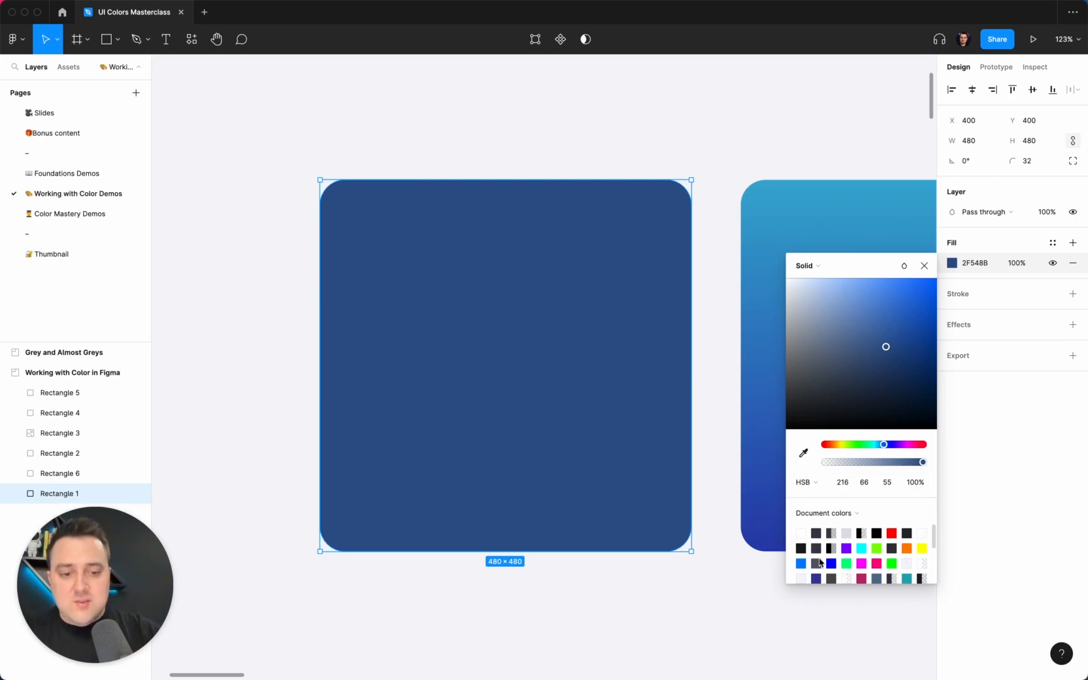
- Browse the document colour swatches and the available colour sources for the fill, and close the colour picker
scroll(868, 560, down, 10)
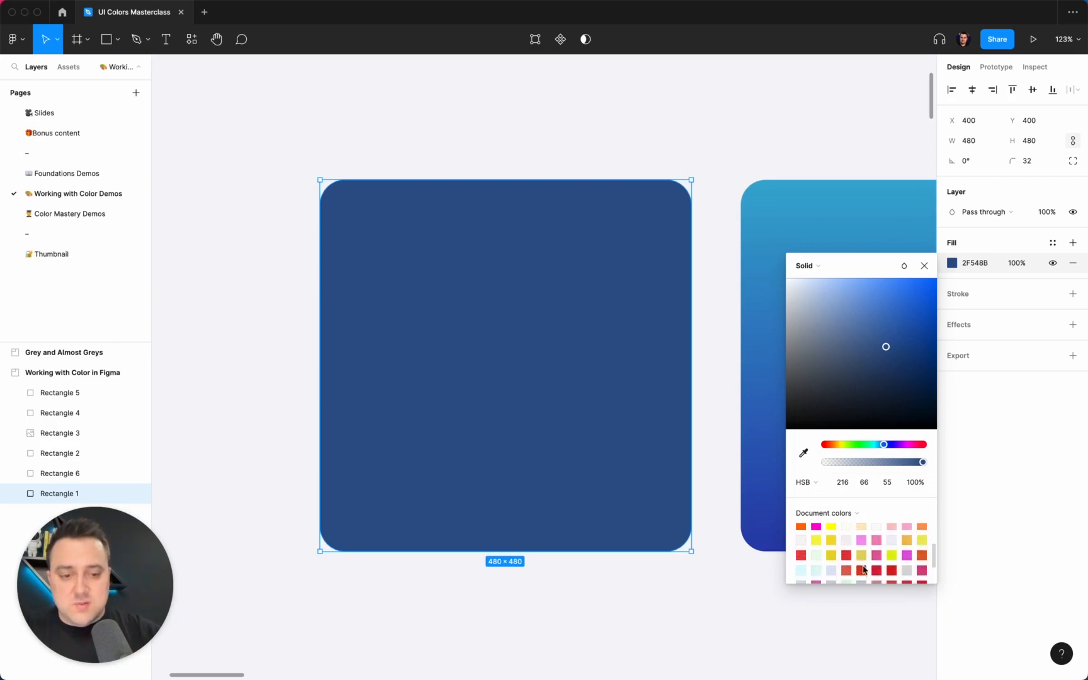
scroll(864, 567, up, 10)
click(847, 515)
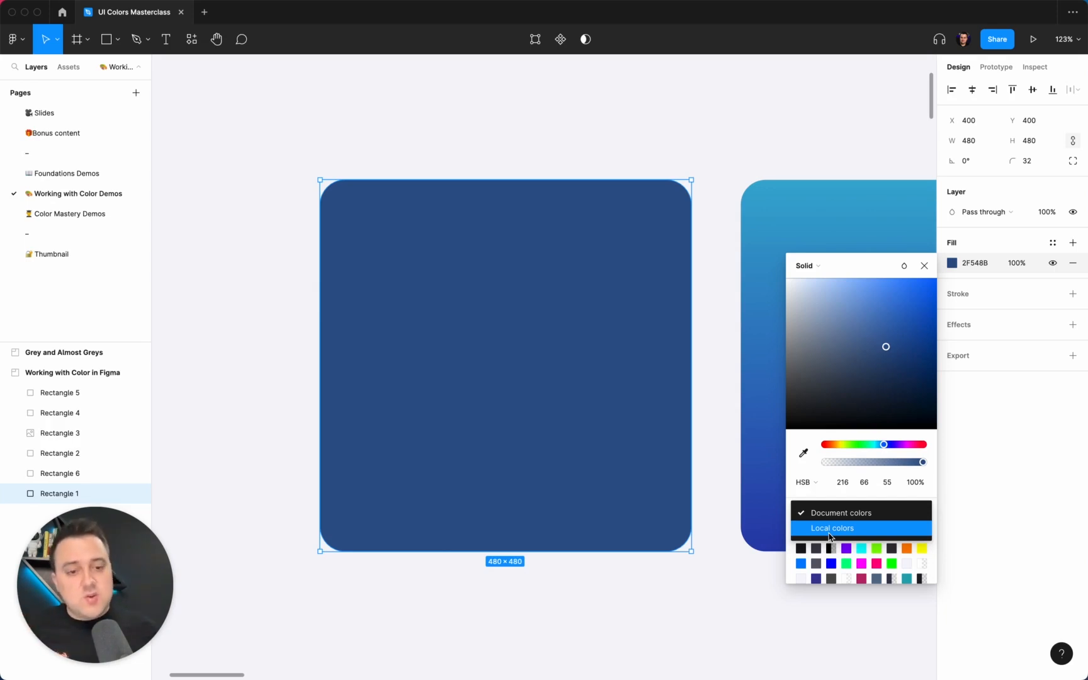
click(844, 513)
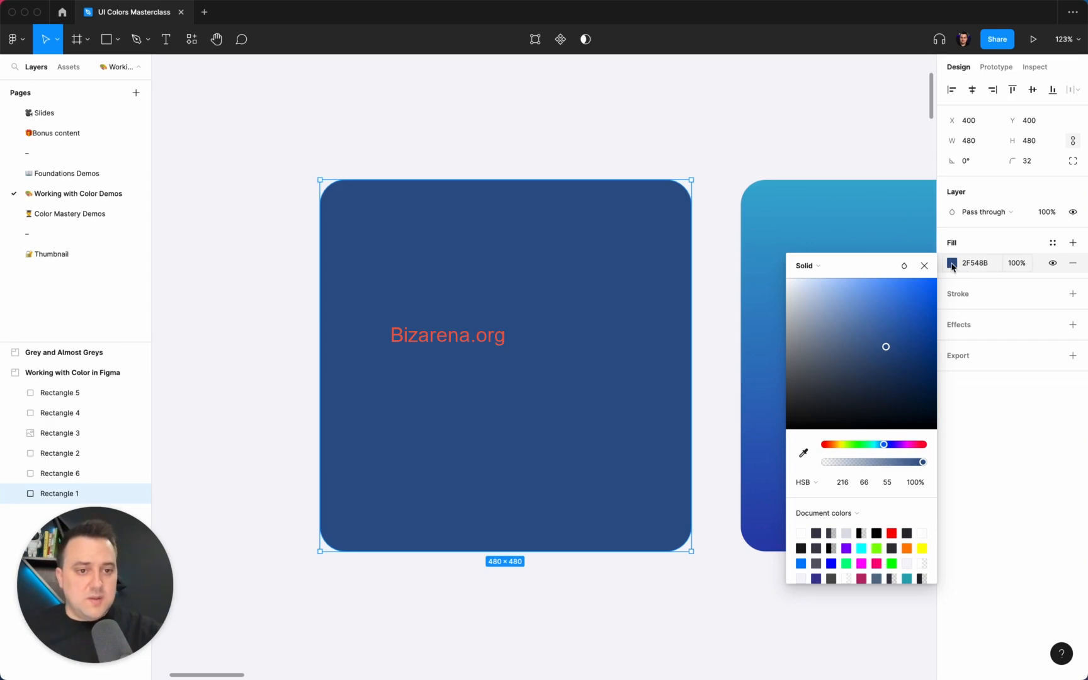
click(922, 265)
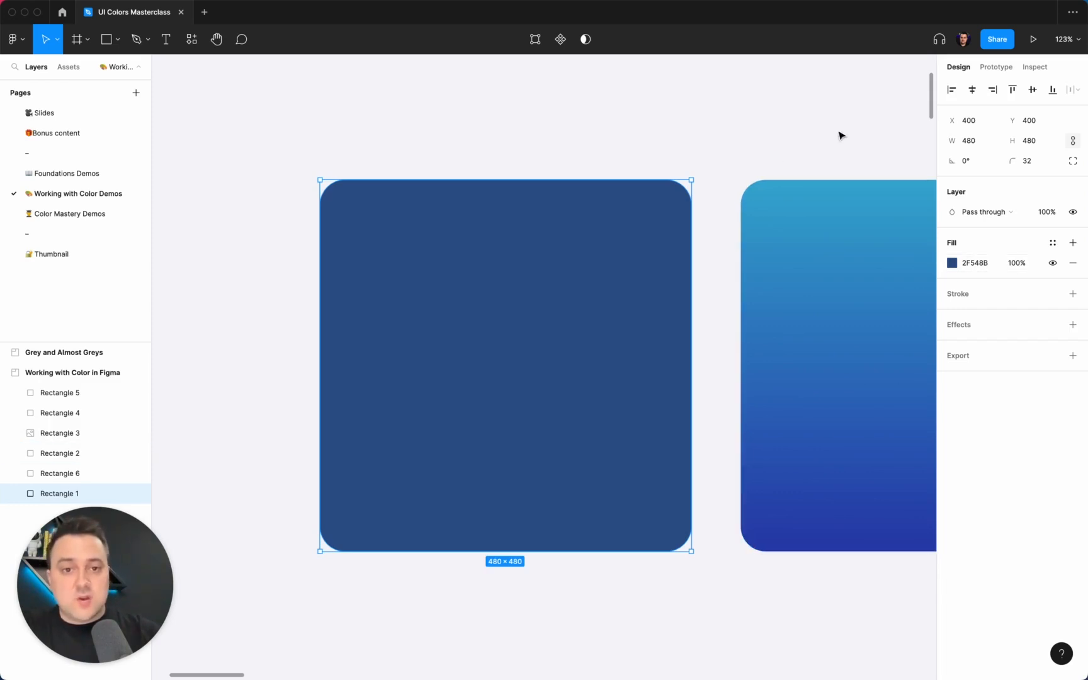
click(772, 156)
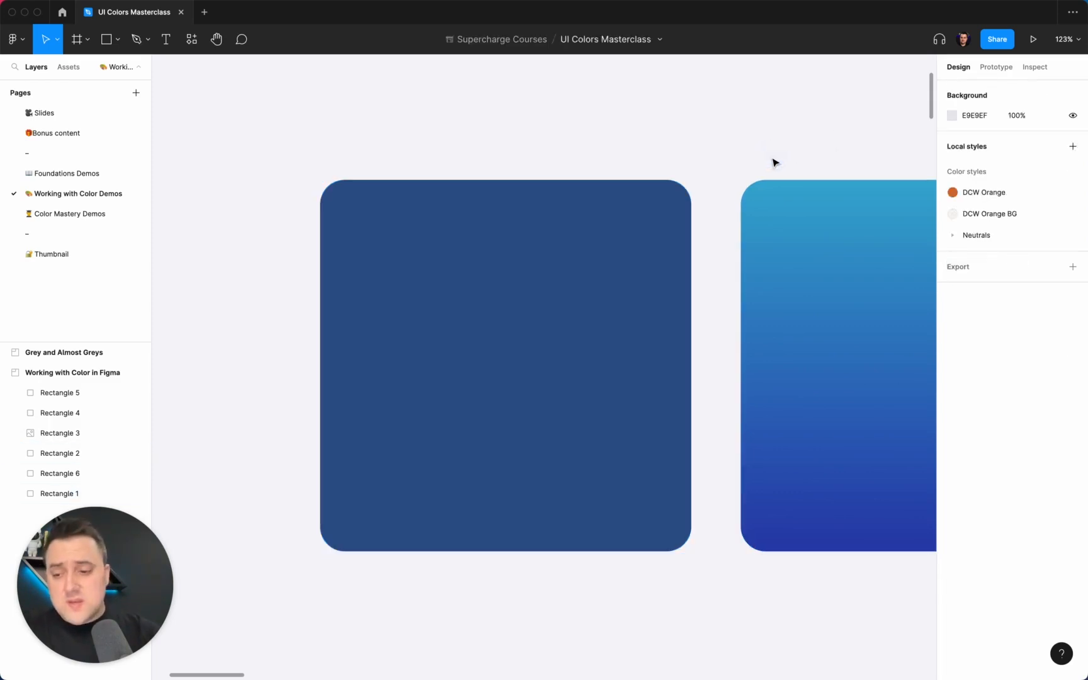
- Angle the blue rectangle's linear gradient diagonally, with the light stop at its top-right corner and the dark stop at its bottom-left corner
scroll(774, 162, right, 10)
click(555, 219)
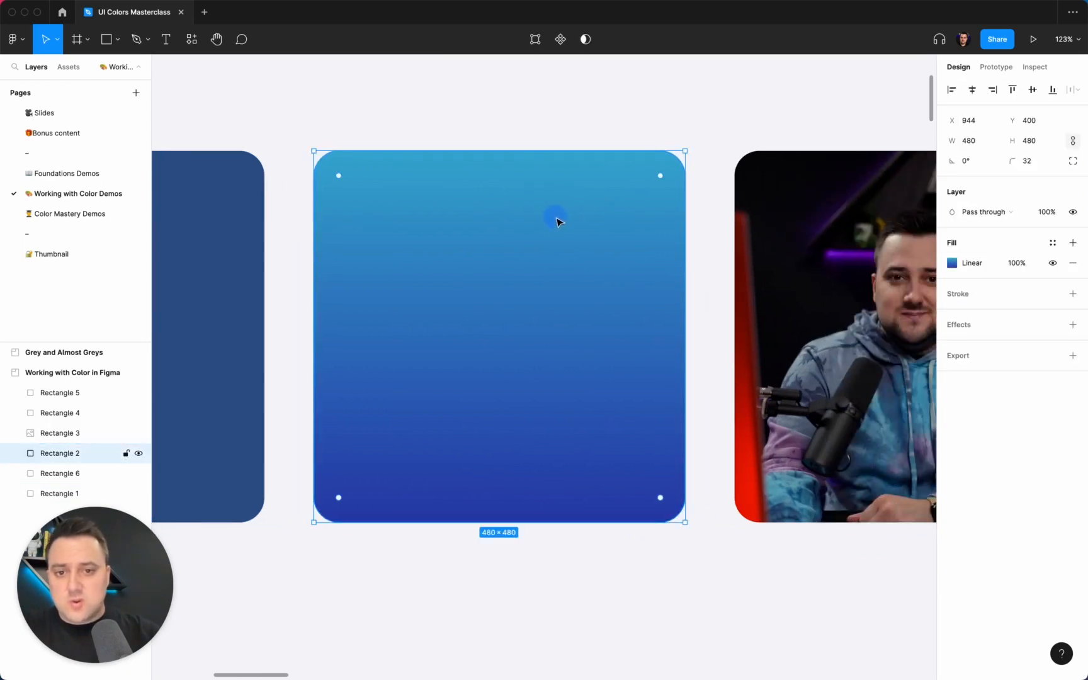
click(952, 263)
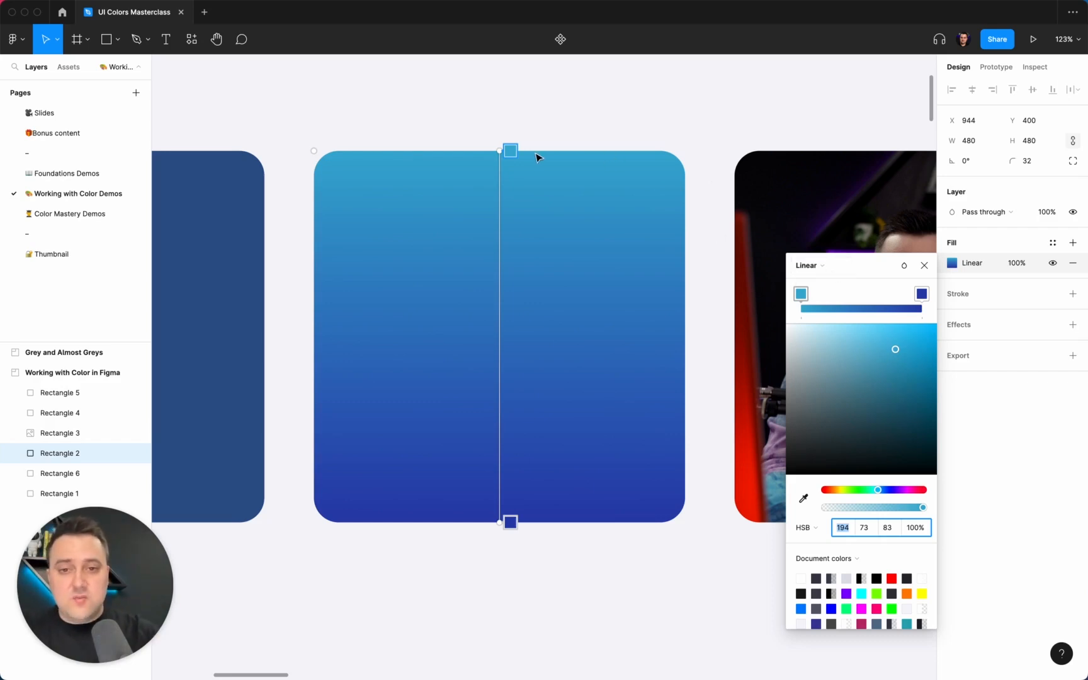
drag(510, 151, 685, 153)
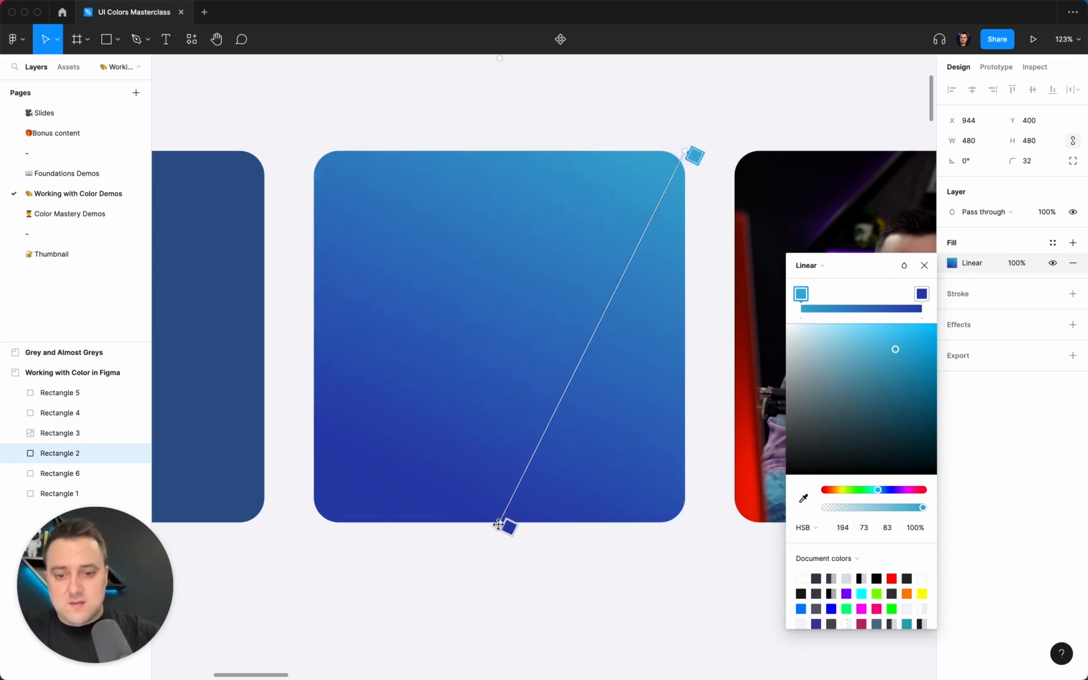
drag(498, 525, 317, 520)
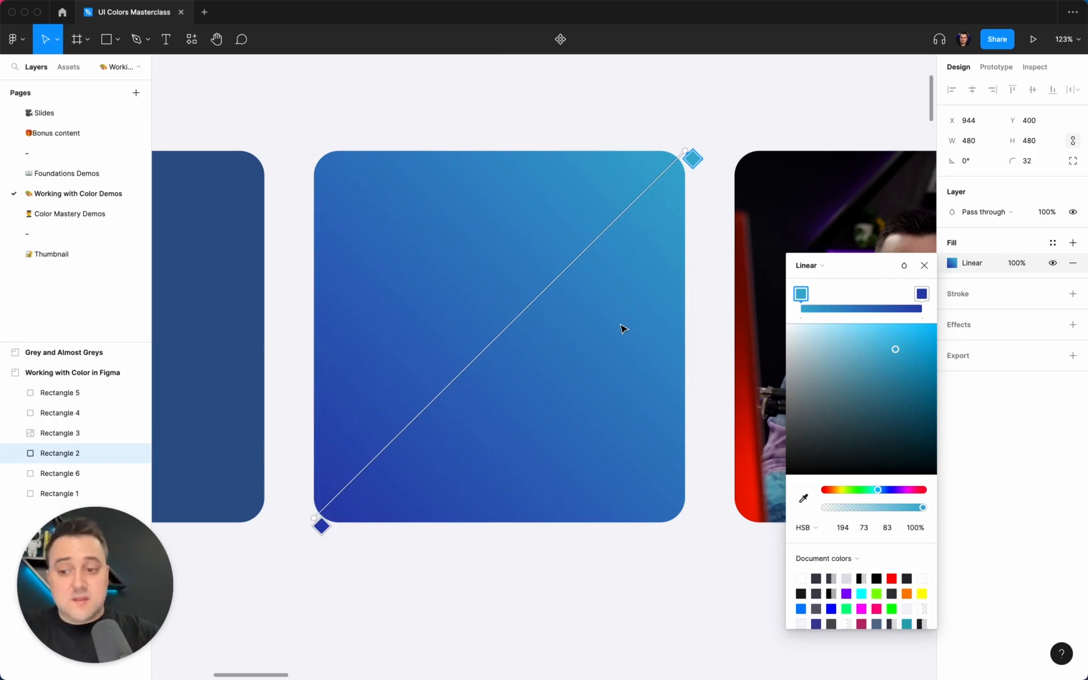
- Try the Fit and Crop scaling modes on the photo rectangle's image fill and return it to Fill
scroll(621, 328, right, 10)
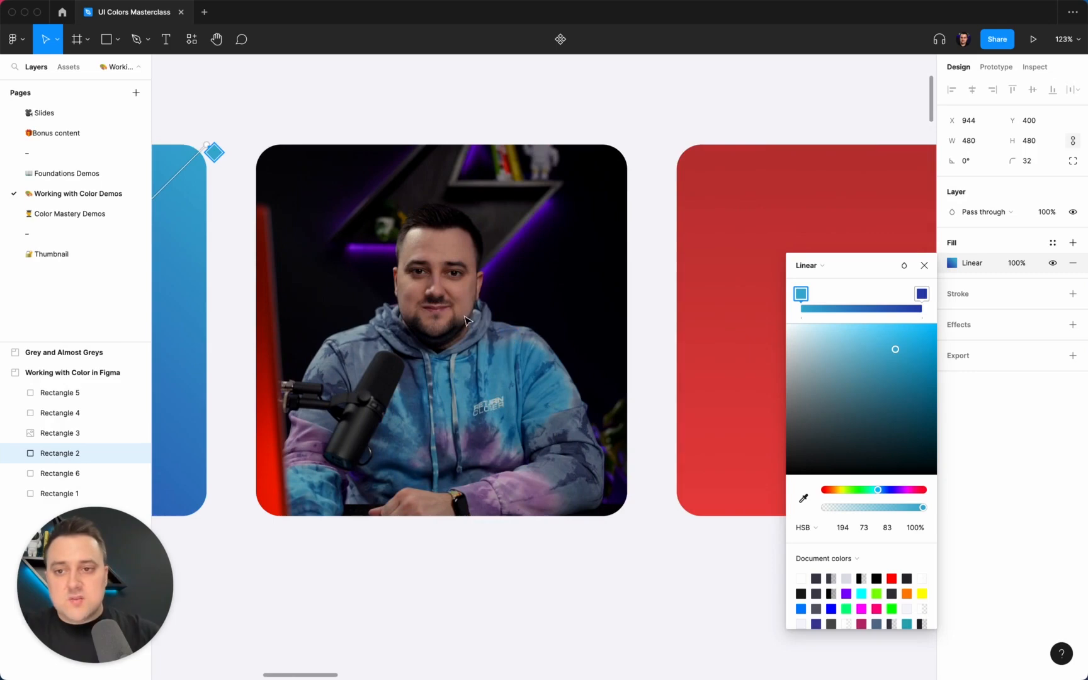
click(439, 307)
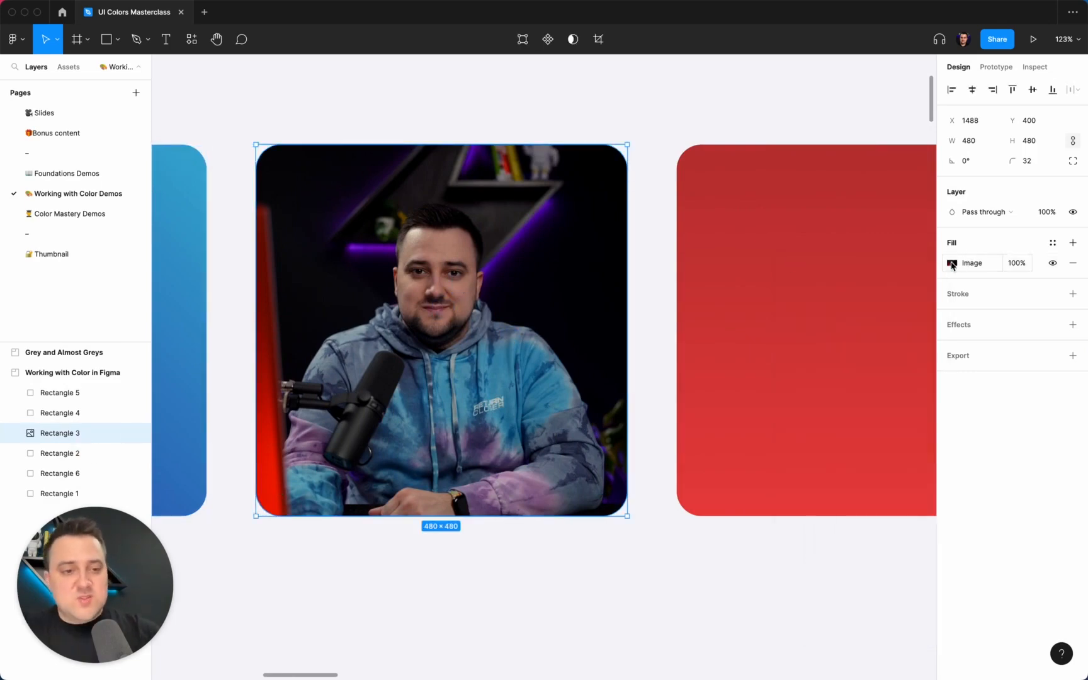
click(953, 263)
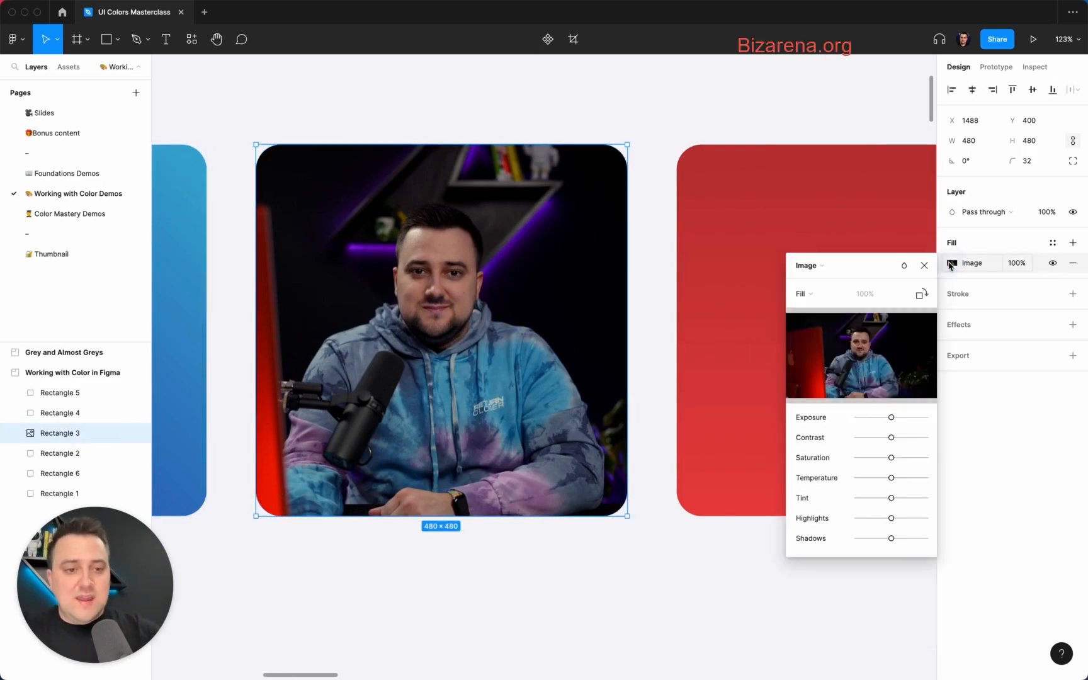
click(841, 300)
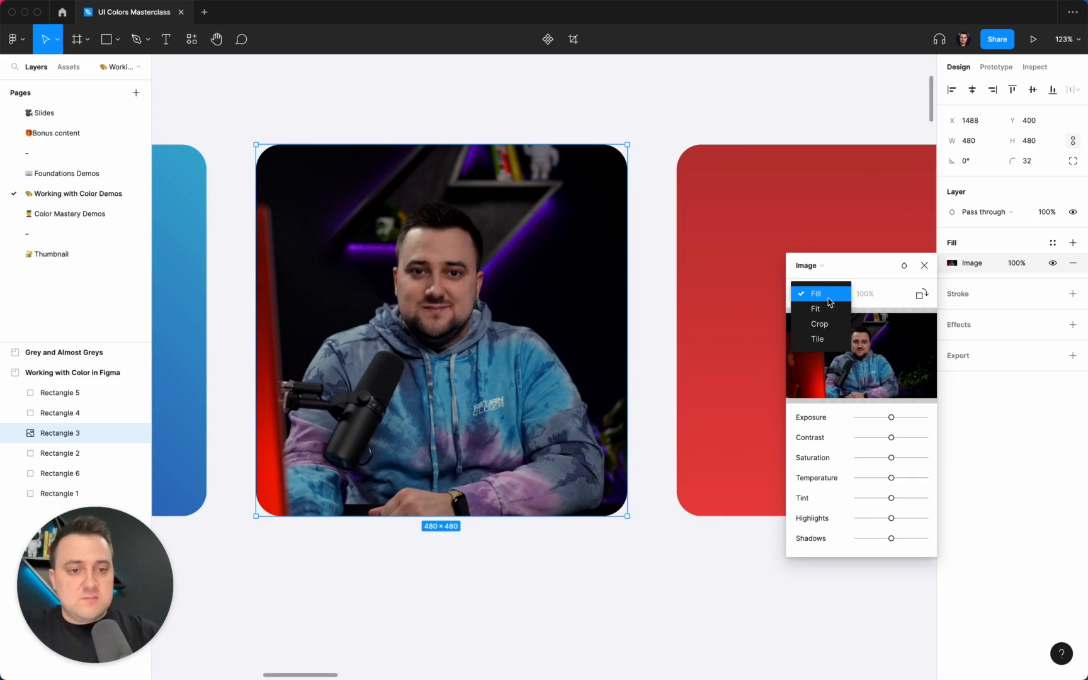
click(827, 309)
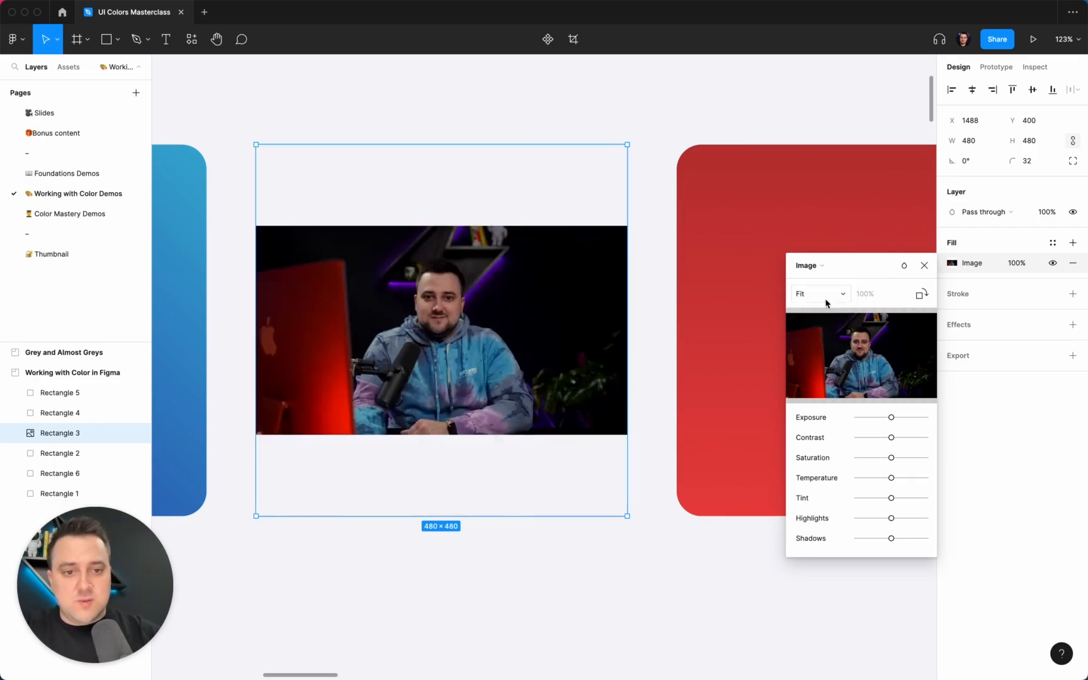
click(826, 296)
click(826, 309)
click(825, 296)
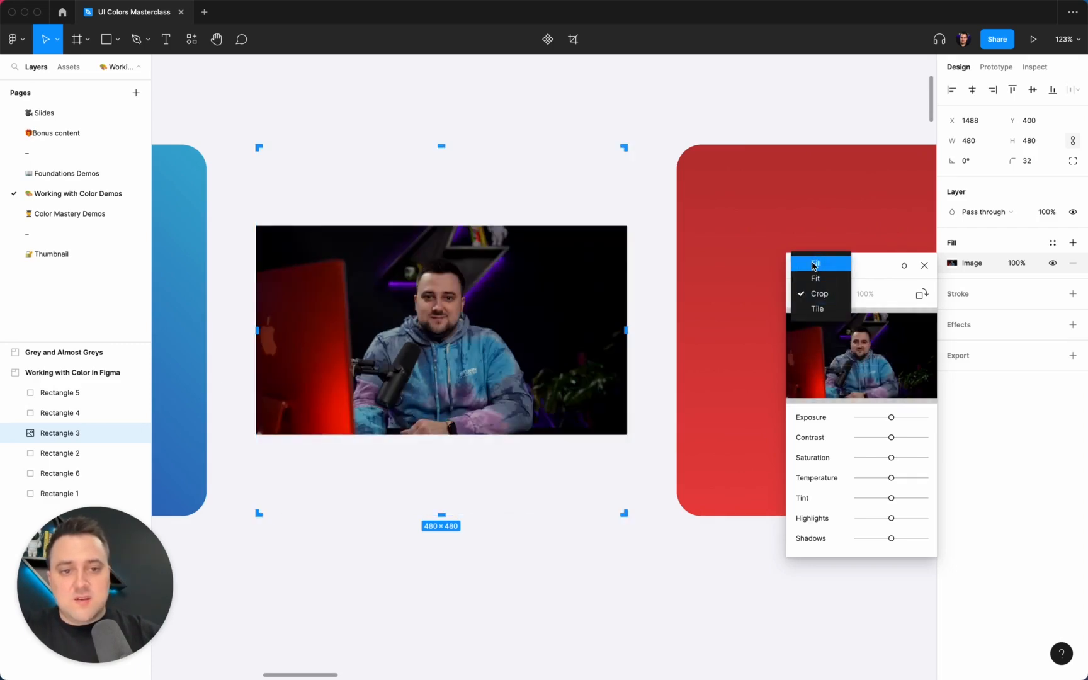
click(816, 263)
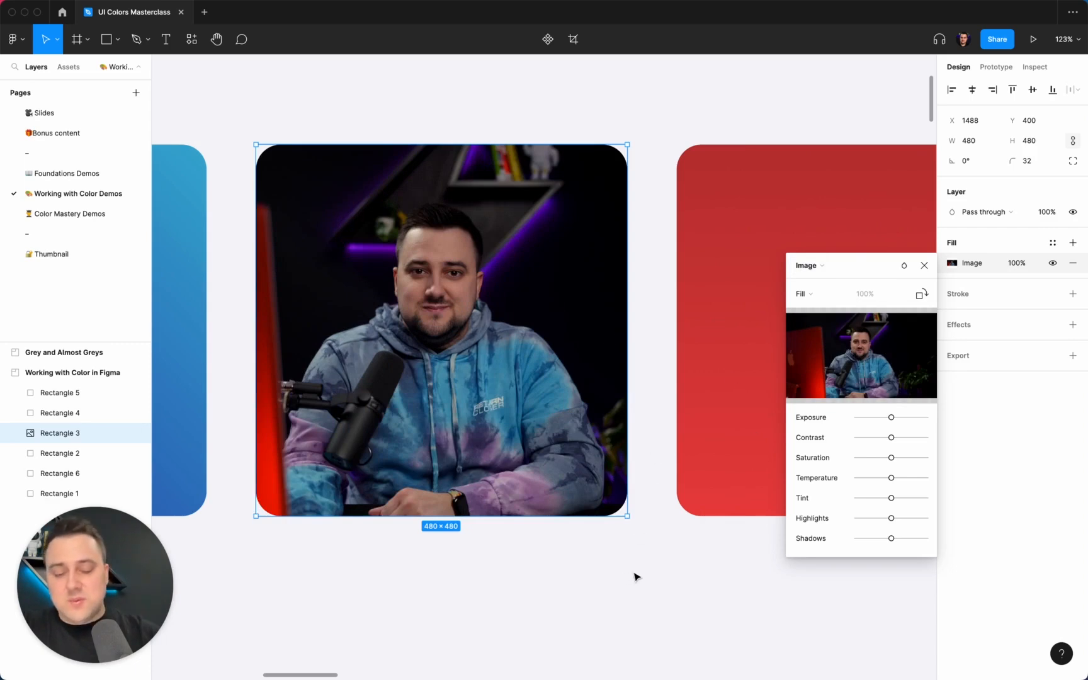
click(619, 561)
- Add a solid FF0000 fill above the photo rectangle's image fill and set its opacity to 50%
click(449, 327)
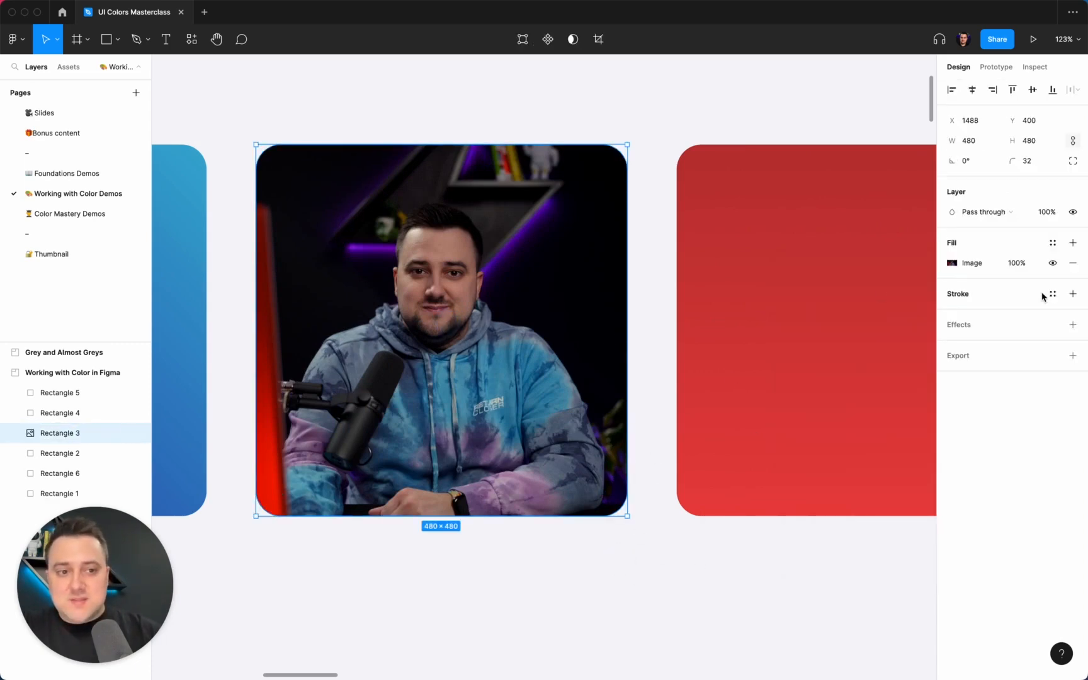
click(1073, 242)
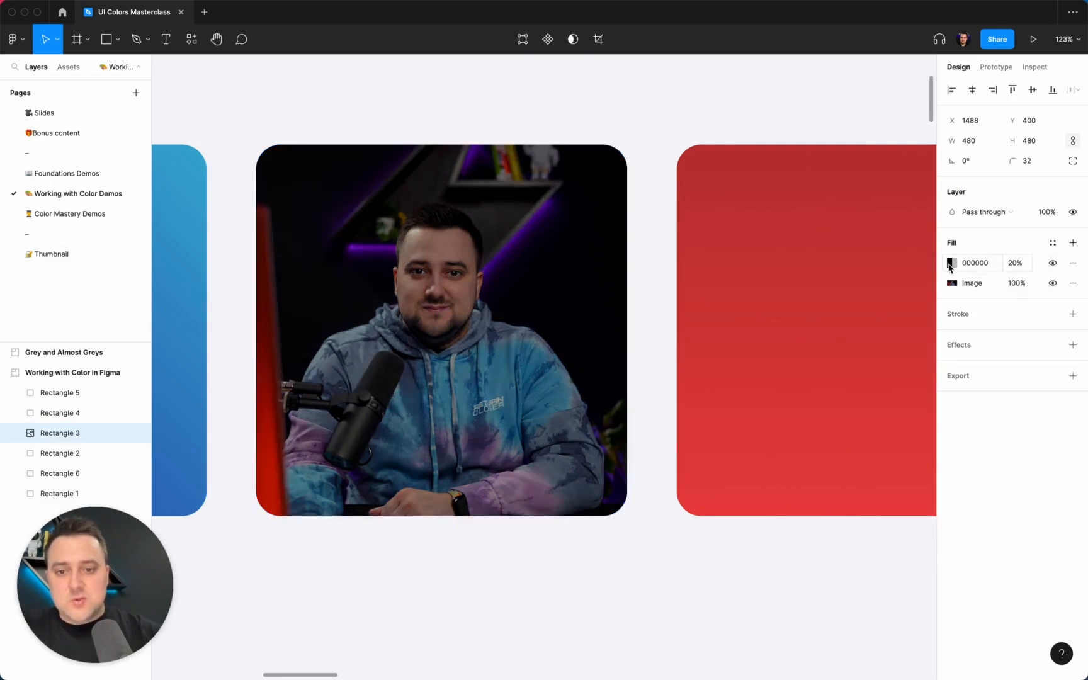
click(951, 263)
drag(862, 347, 936, 279)
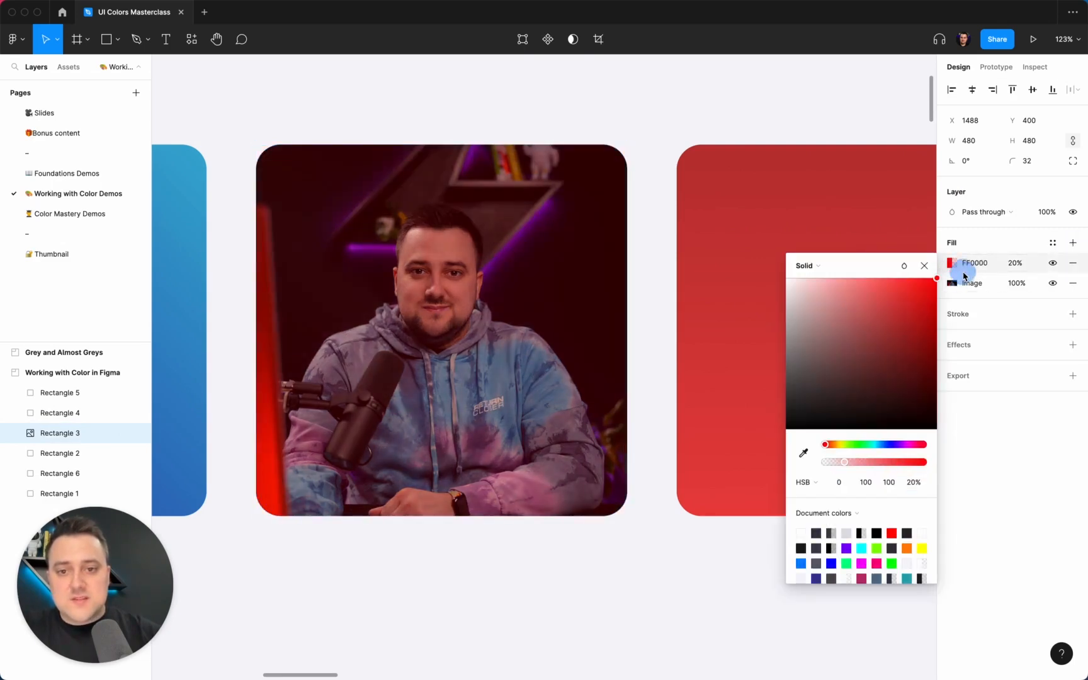
click(986, 268)
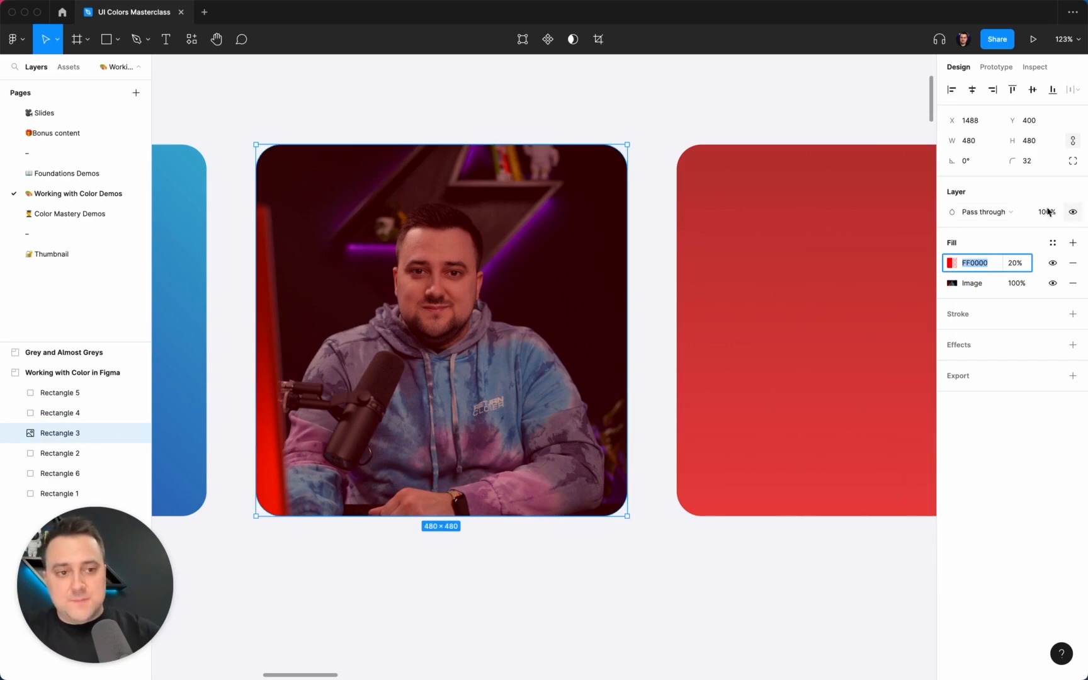
click(1023, 264)
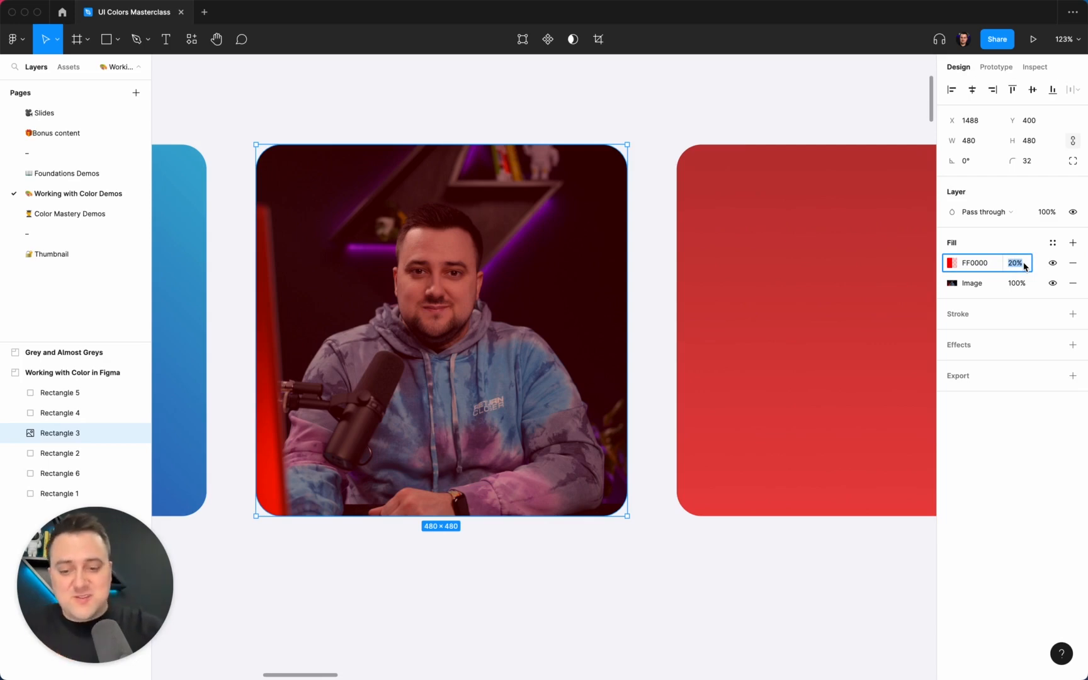
text(50)
key(Return)
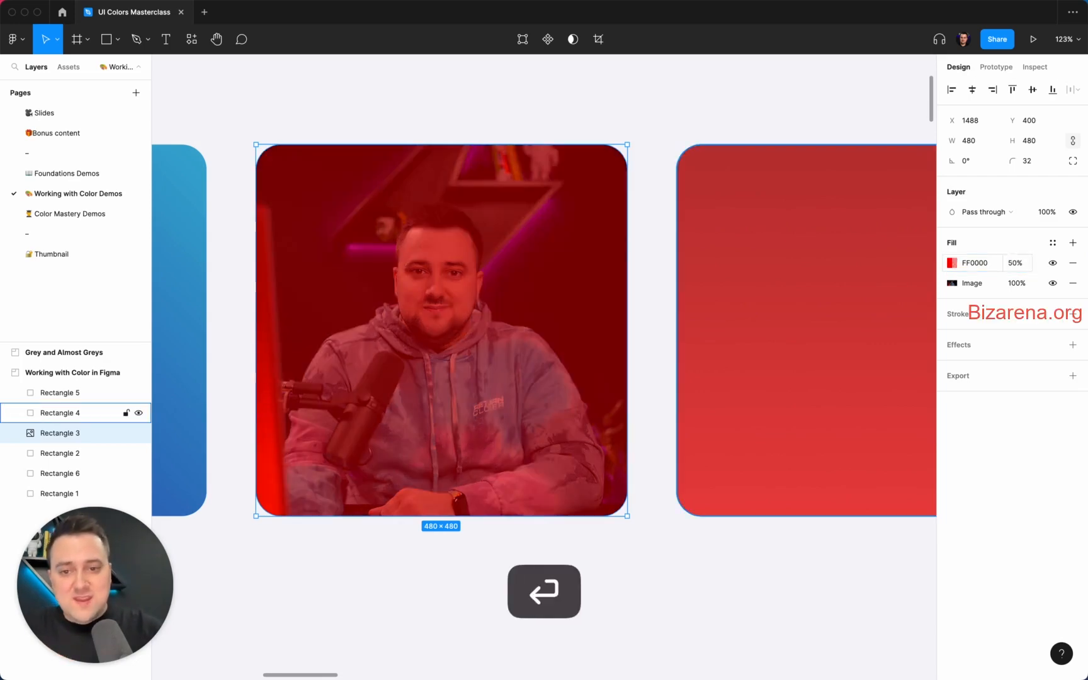
- Set the blend mode of the photo rectangle's red fill to Saturation and deselect the rectangle
click(952, 263)
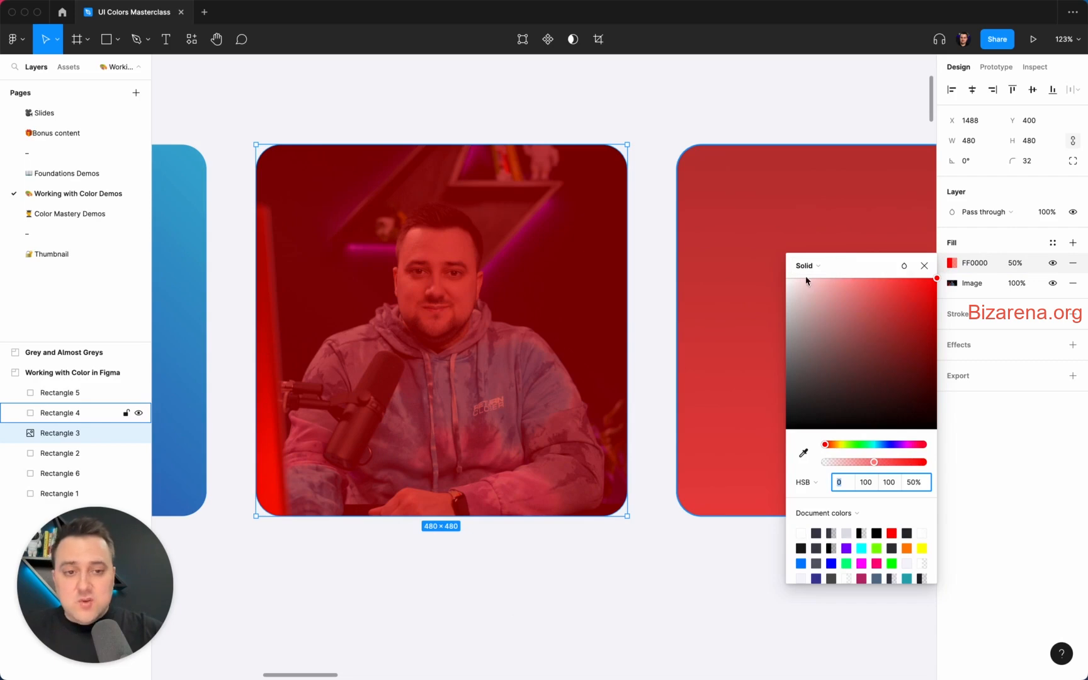
click(952, 283)
click(951, 263)
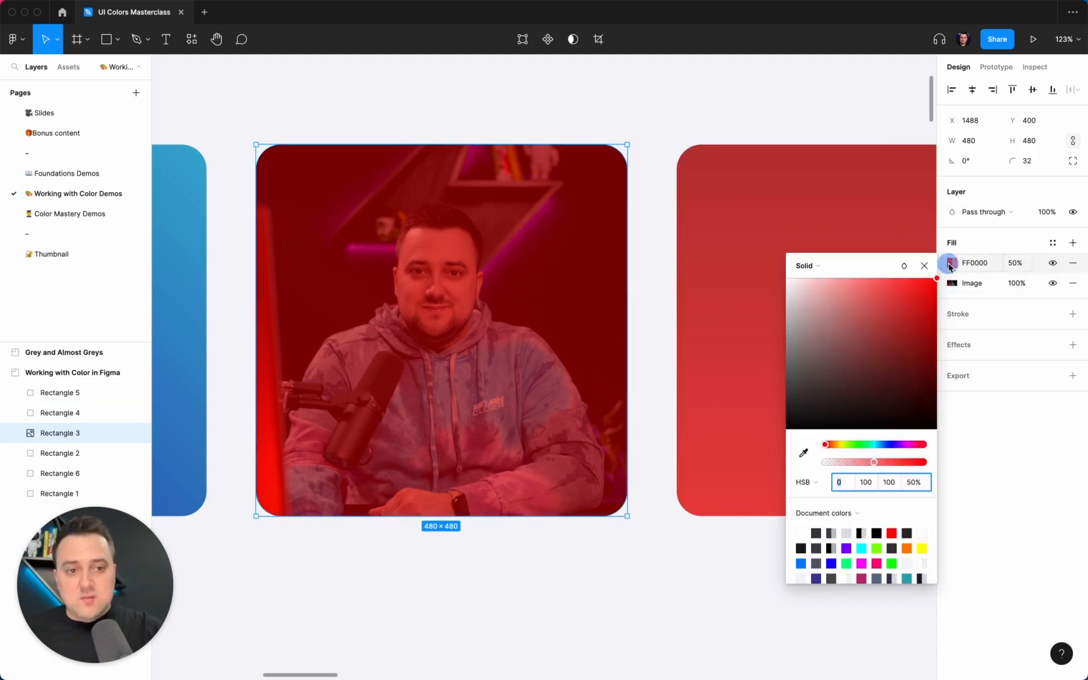
click(905, 267)
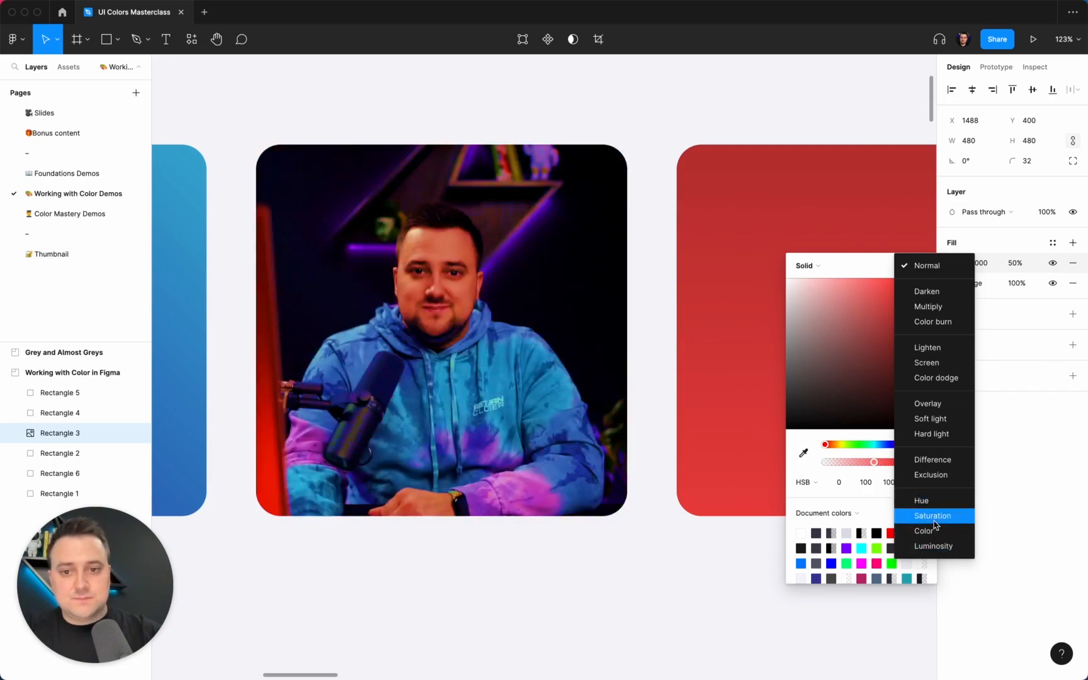
click(934, 520)
click(692, 634)
- Inspect the linear gradient fill layered over the red rectangle's solid fill and set the gradient's opacity to 100%
scroll(694, 639, right, 10)
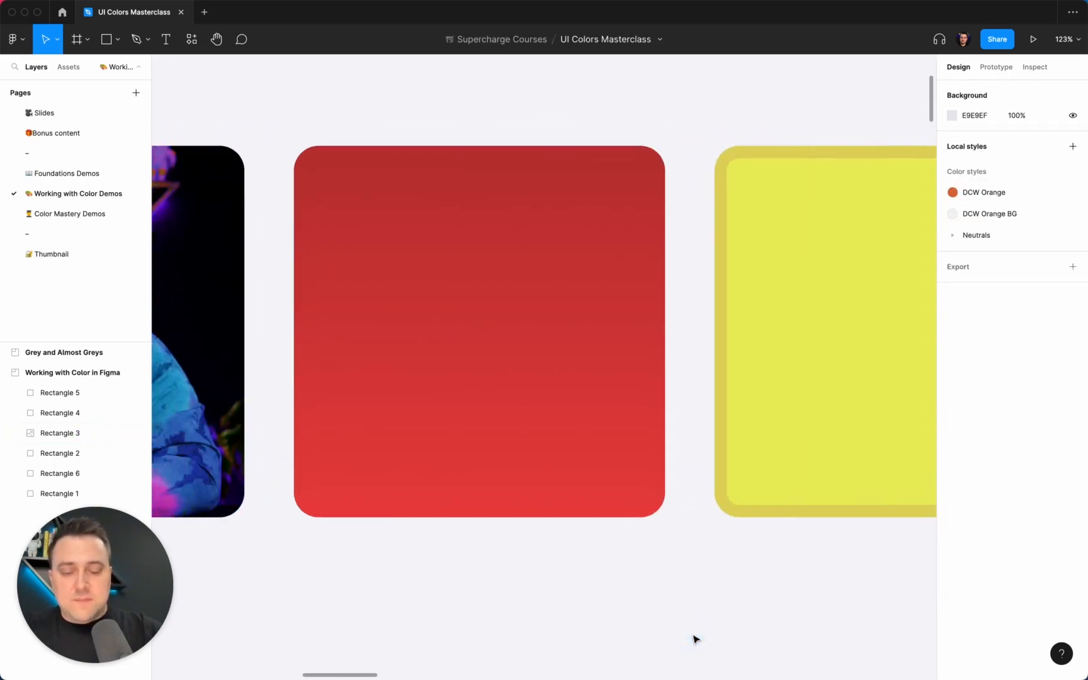
click(610, 417)
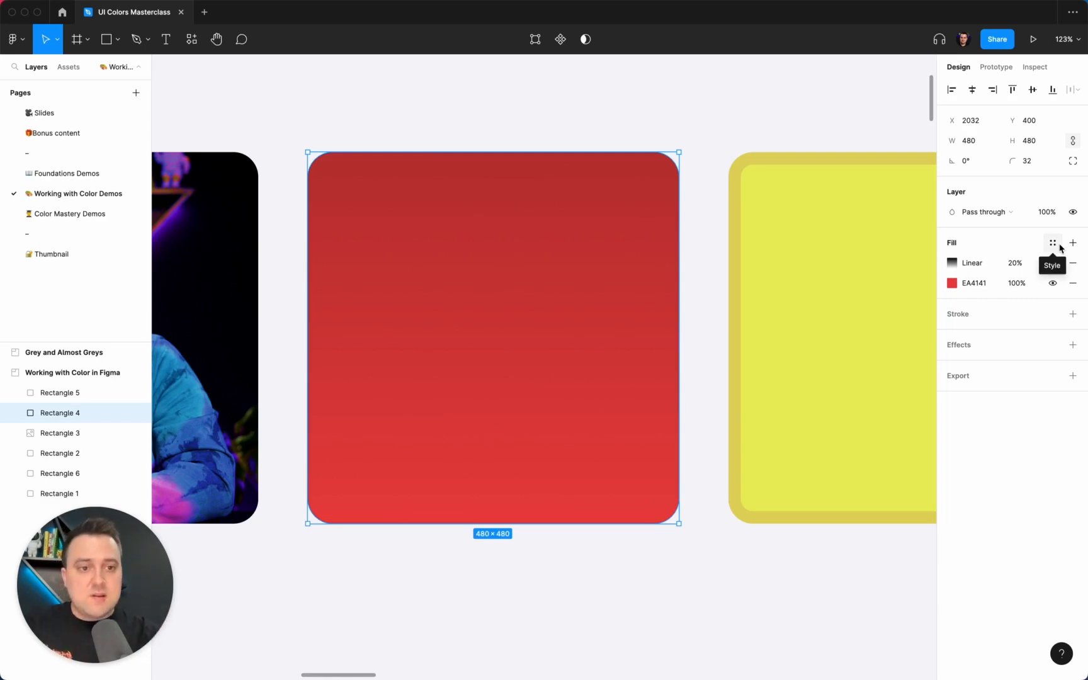
click(952, 264)
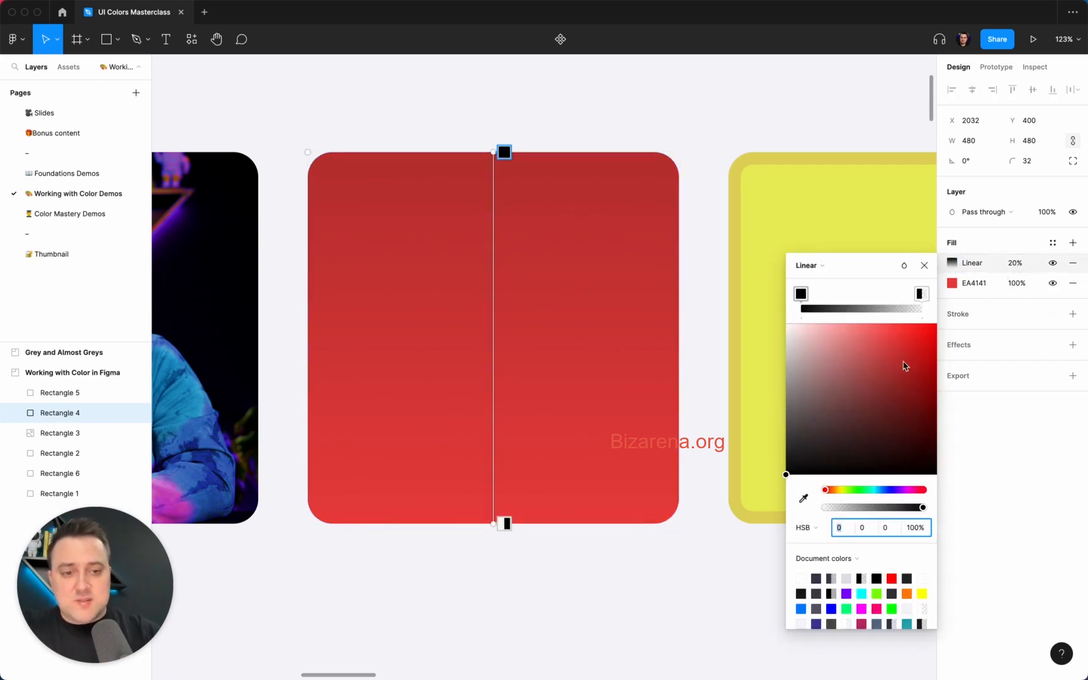
click(800, 297)
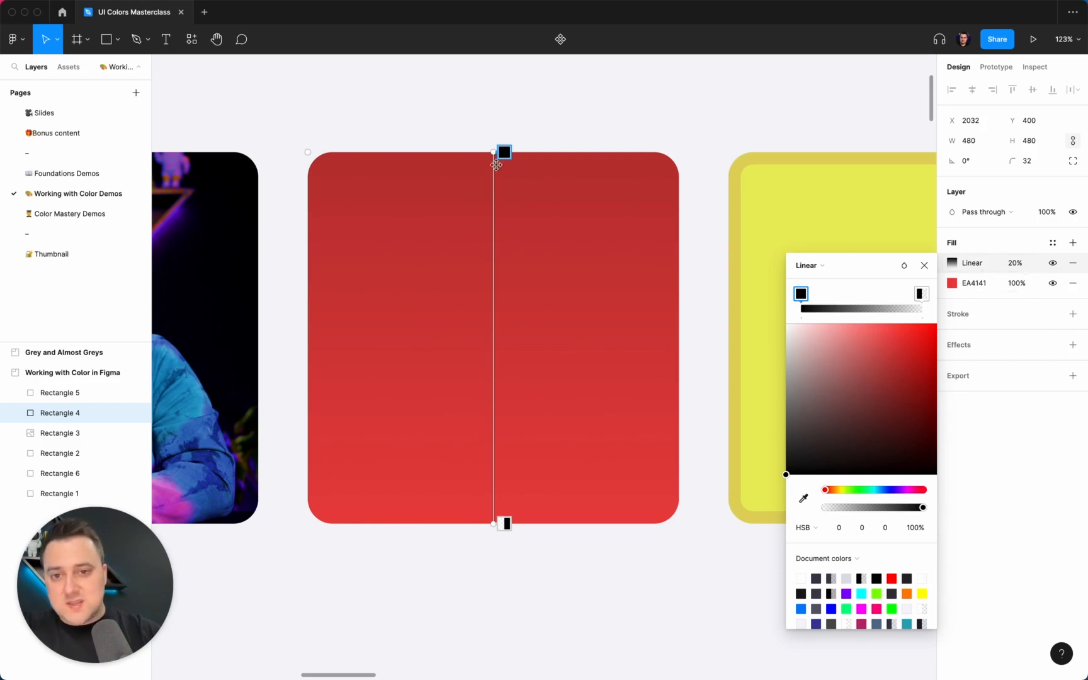
click(1009, 265)
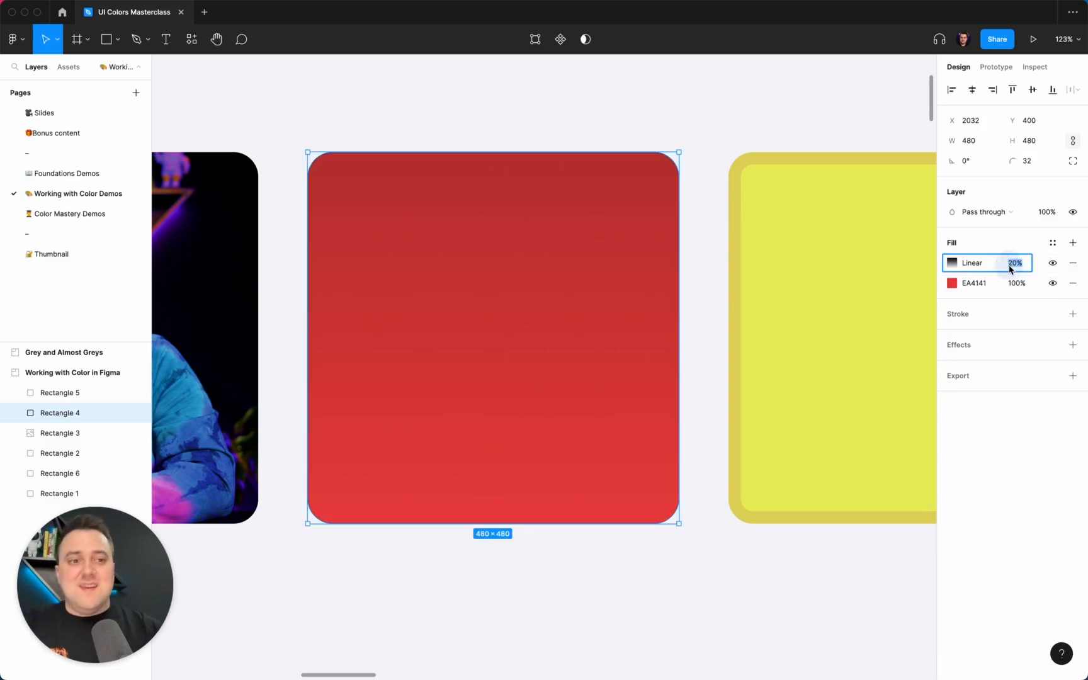
text(100)
key(Return)
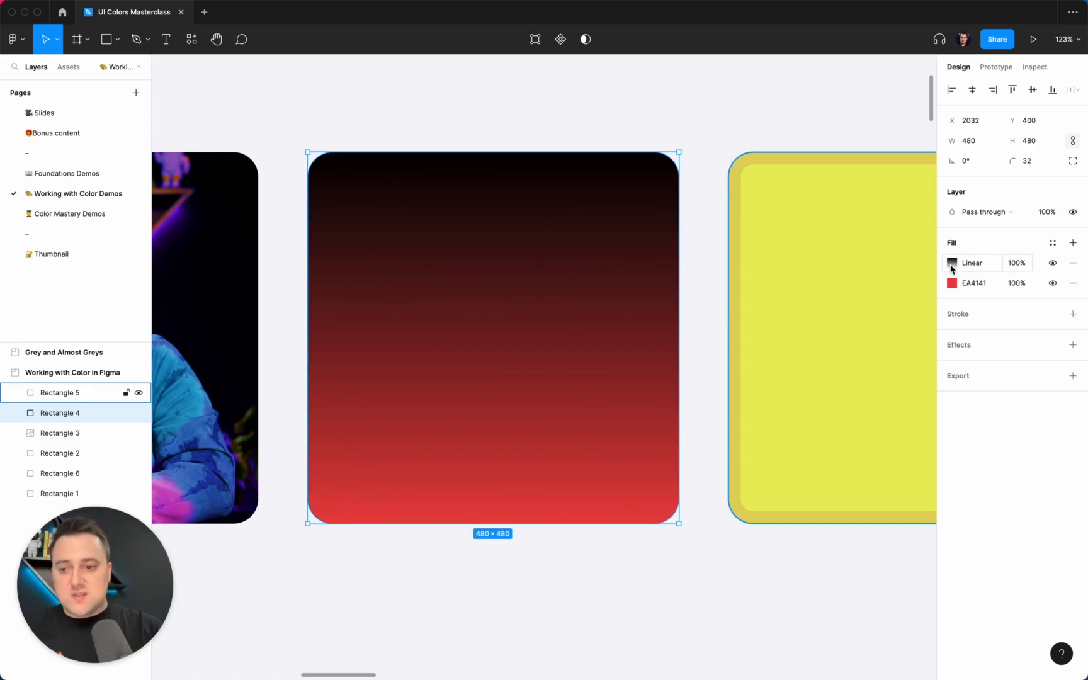
- Set the opacity of the red rectangle's linear gradient fill to 40%
click(1015, 270)
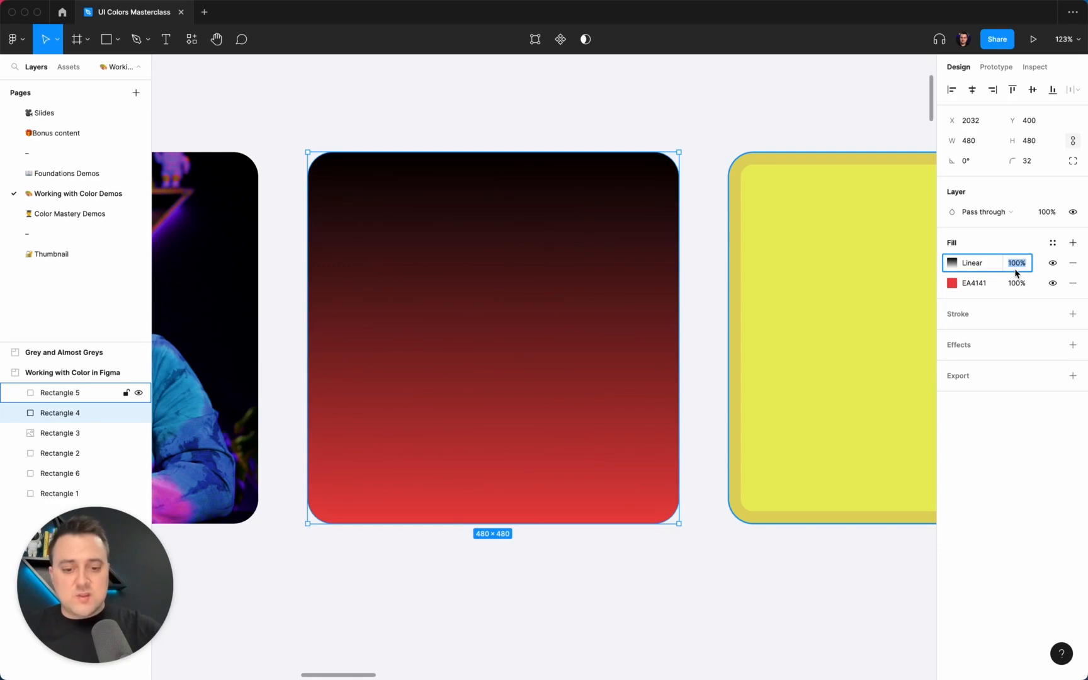
text(0)
key(Return)
click(1015, 269)
text(4)
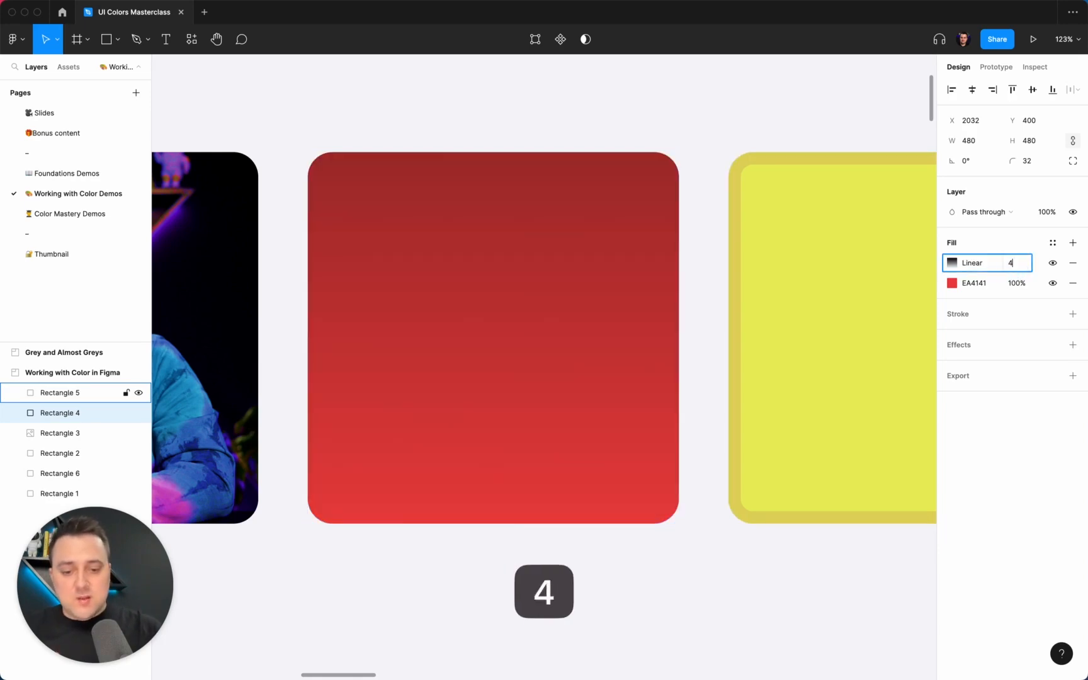
text(0)
key(Return)
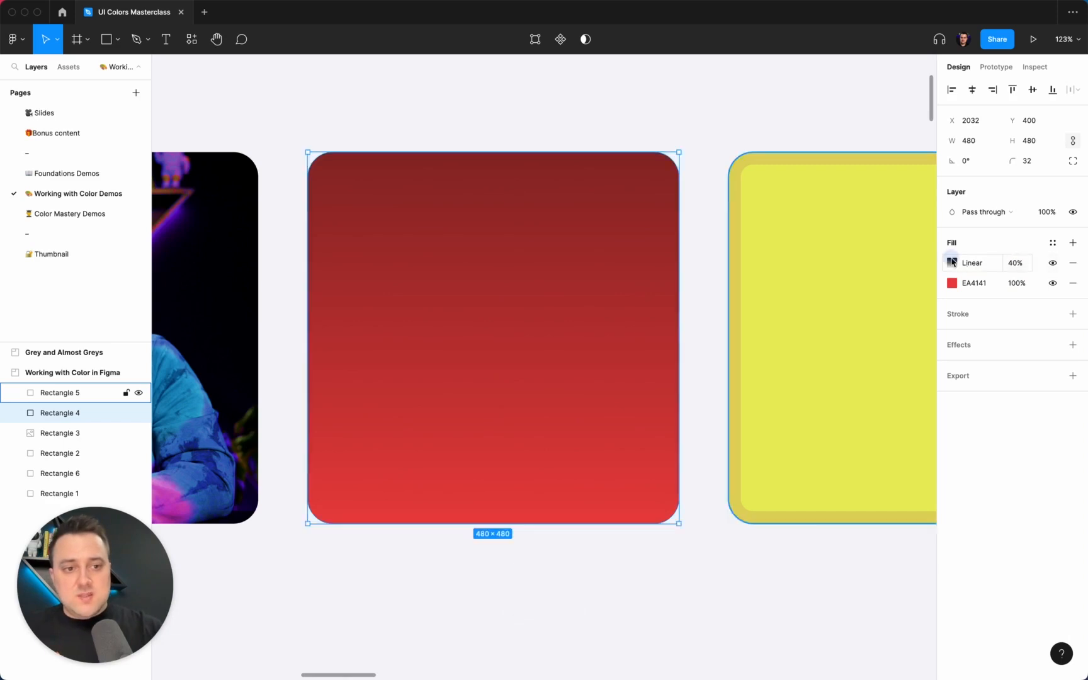
- Try 30% opacity on the transparent end stop of the red rectangle's gradient and undo the change
click(952, 262)
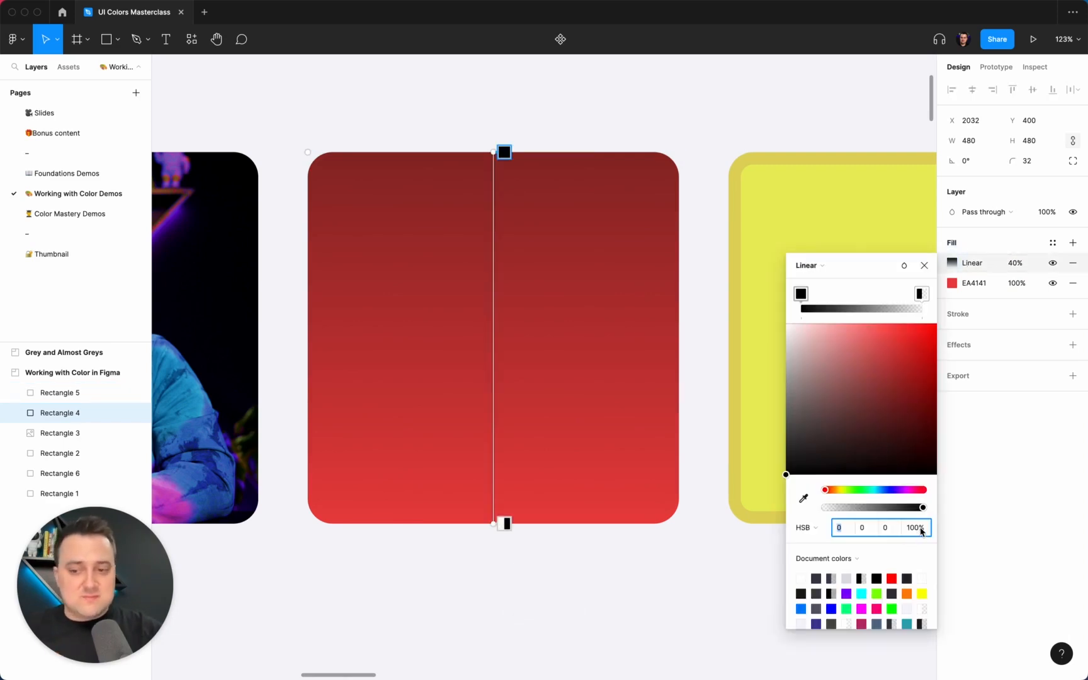
click(923, 295)
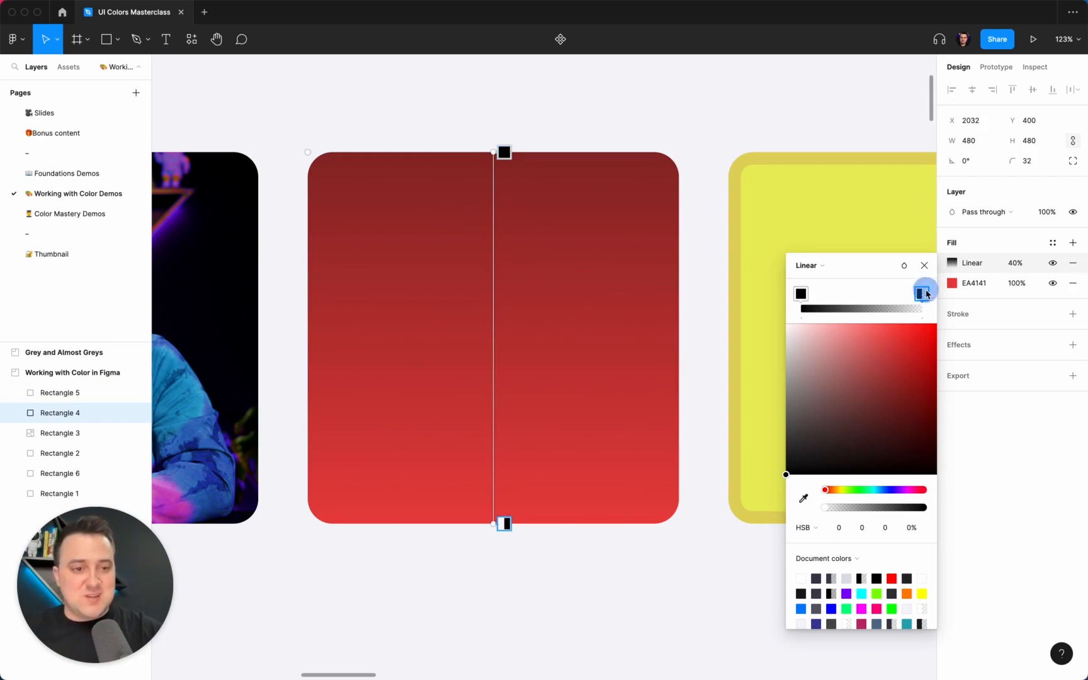
click(913, 529)
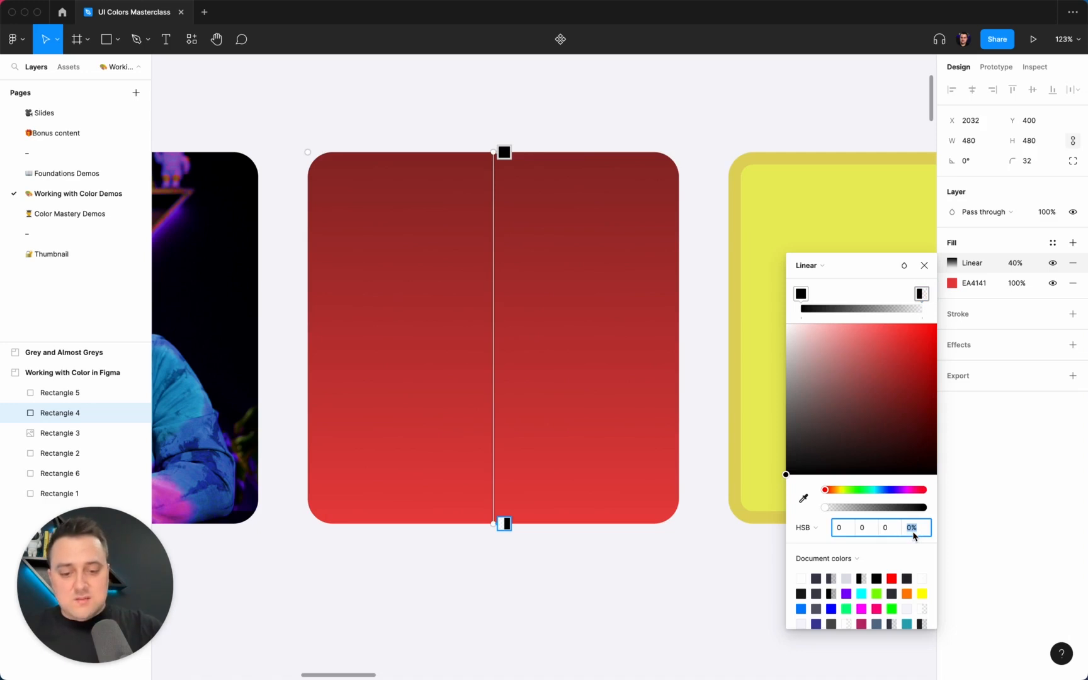
text(30)
key(Return)
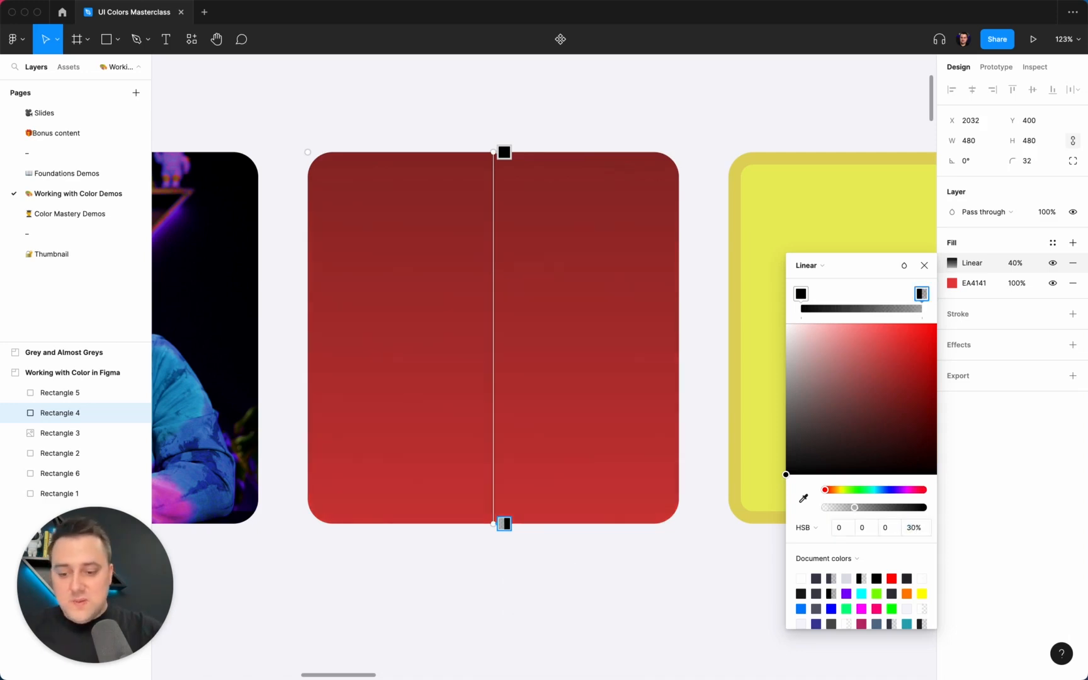
key(super+z)
click(702, 180)
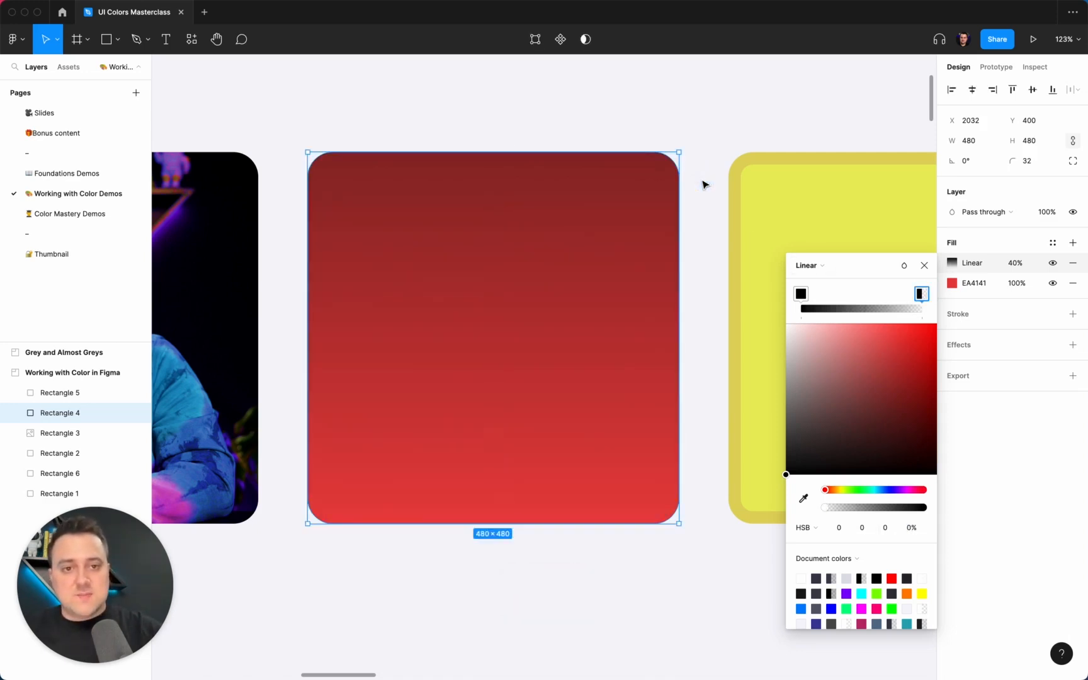
- Look through the paint types available for the yellow rectangle's stroke, keeping it Solid
scroll(631, 199, right, 5)
click(631, 199)
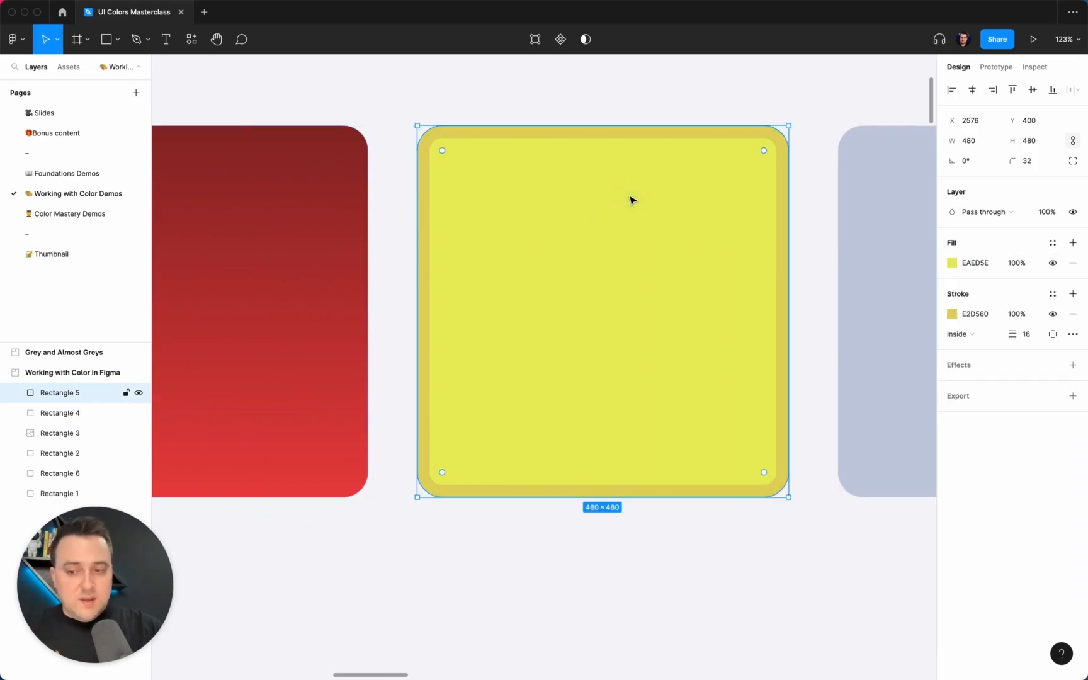
click(952, 315)
click(829, 317)
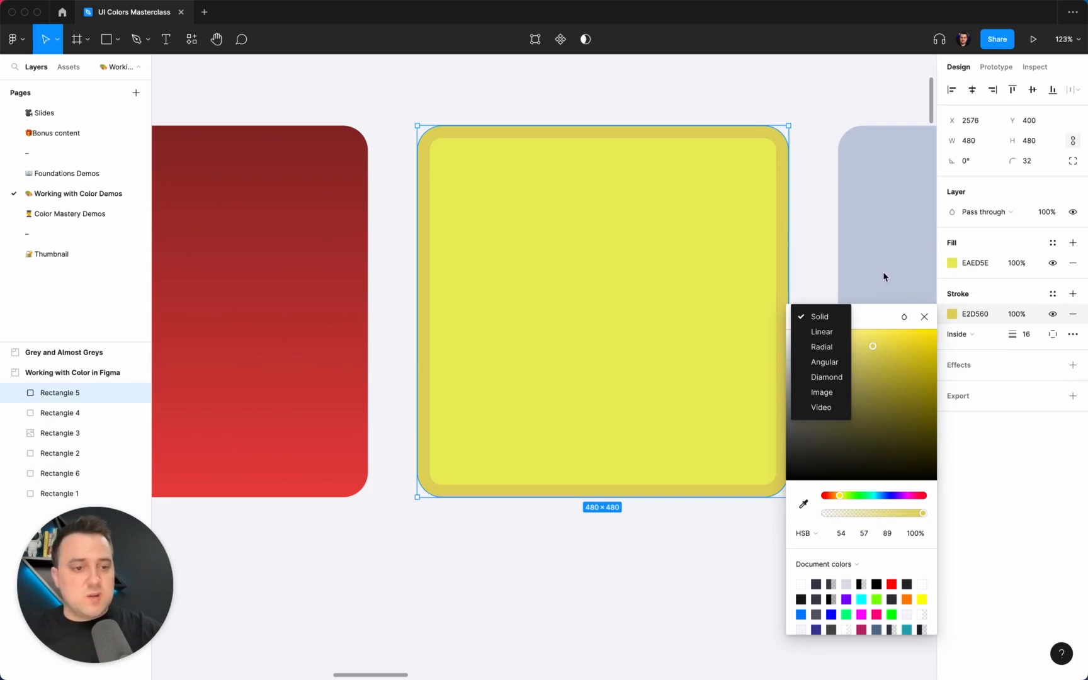
click(831, 217)
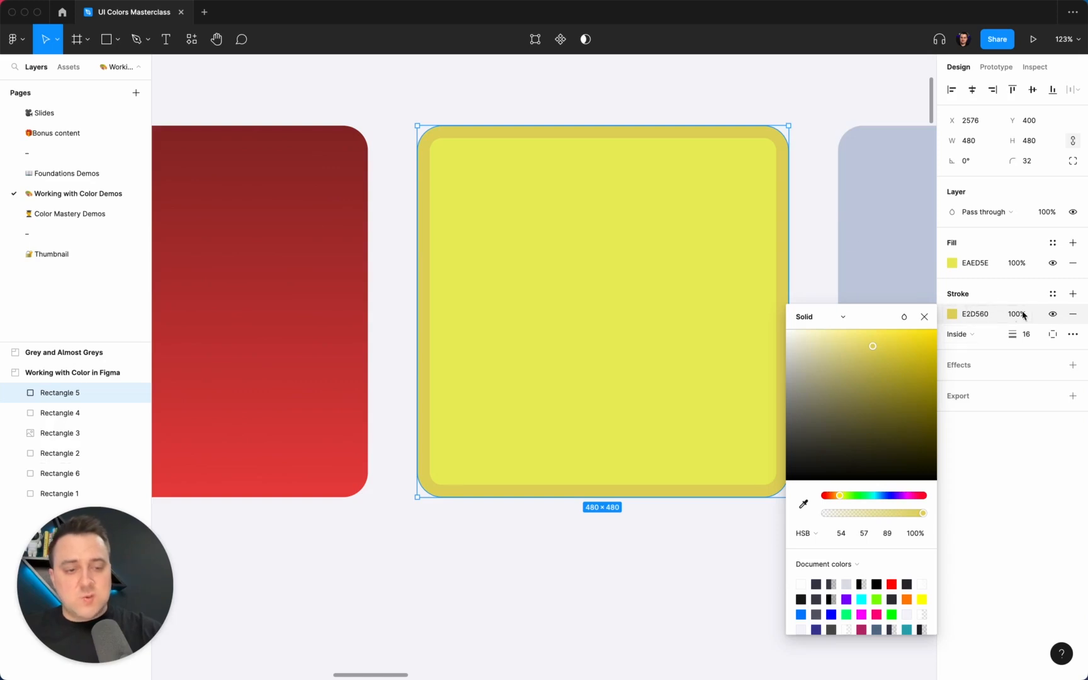
- Try adding a second stroke colour to the yellow rectangle, undo the addition and deselect the rectangle
click(1073, 293)
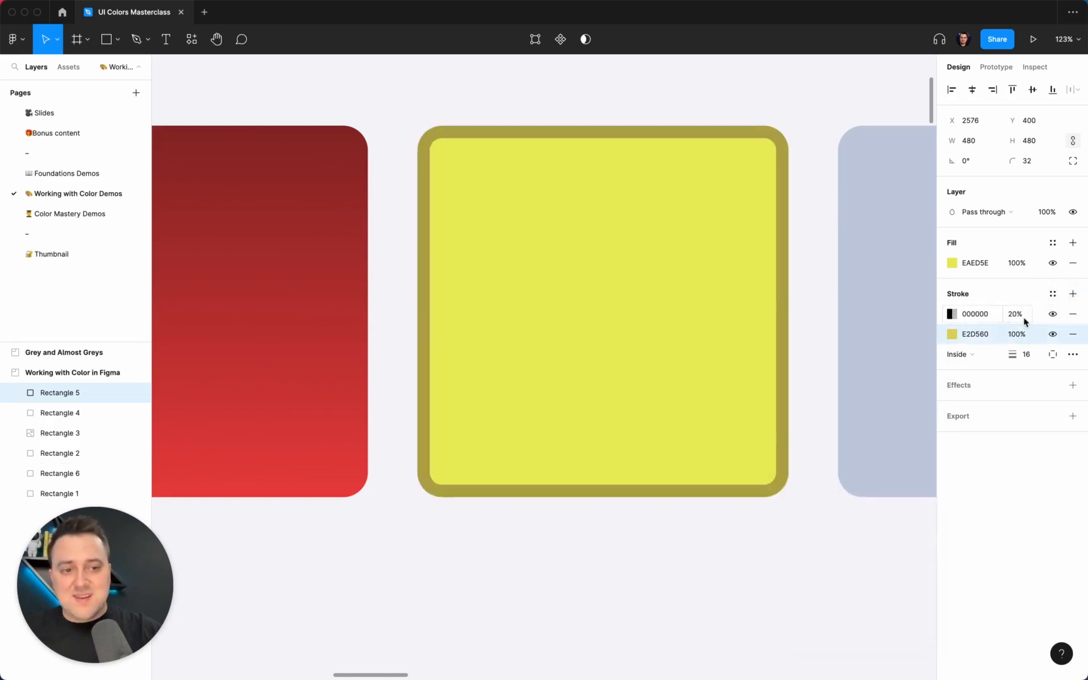
key(super+z)
click(807, 238)
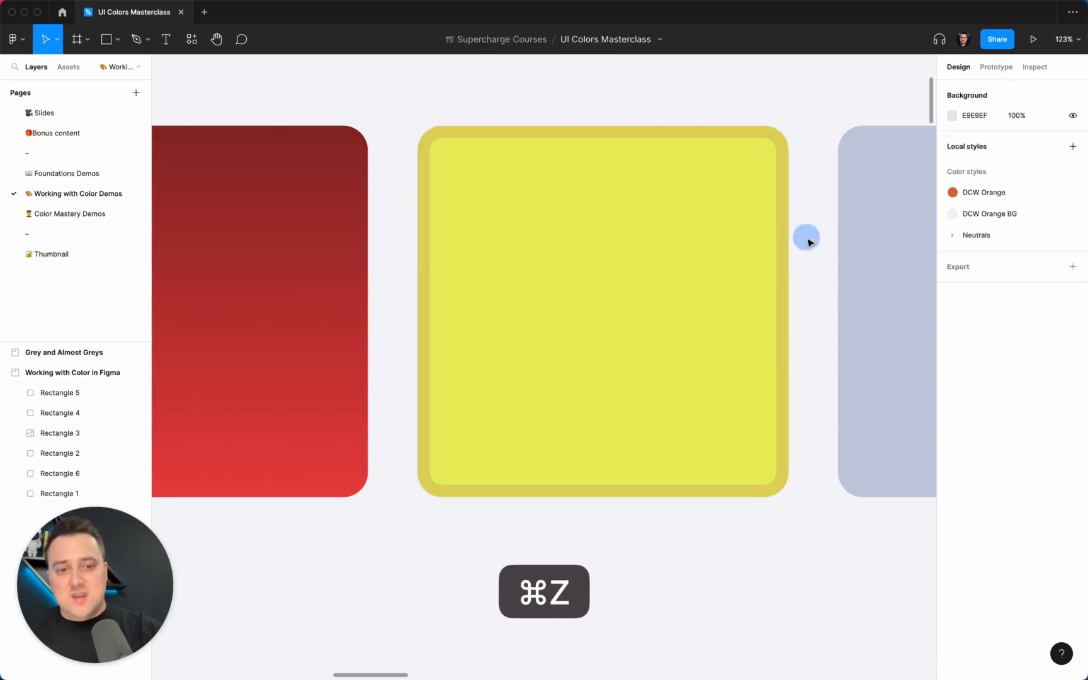
- Examine the yellow rectangle's stroke position options and keep the stroke Inside
scroll(806, 238, right, 10)
click(339, 272)
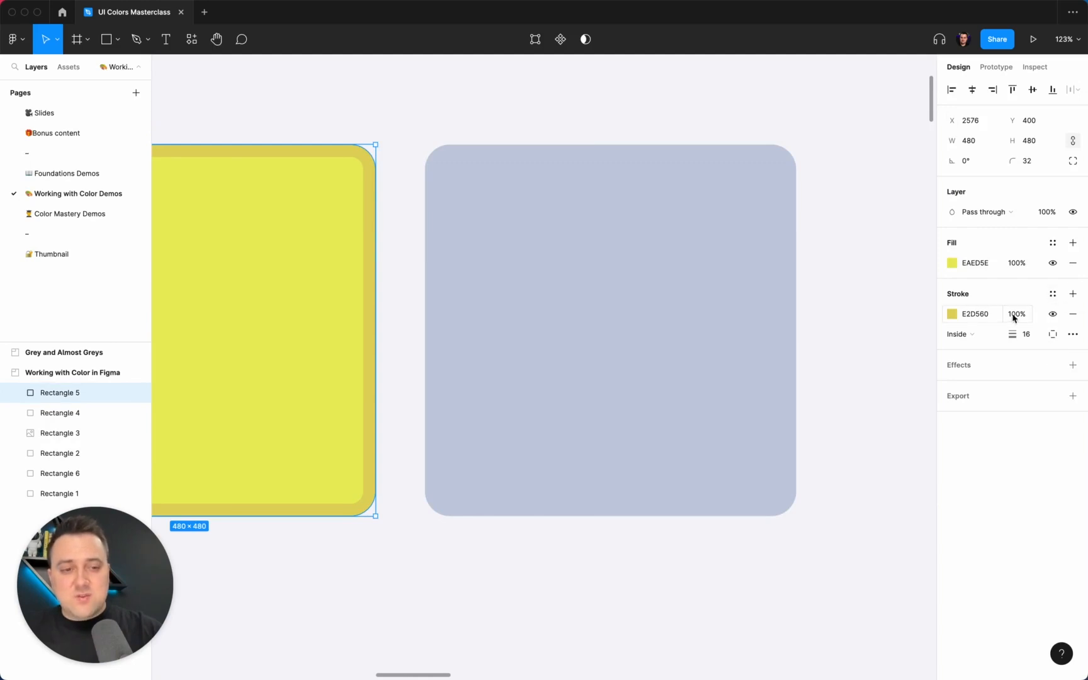
click(970, 336)
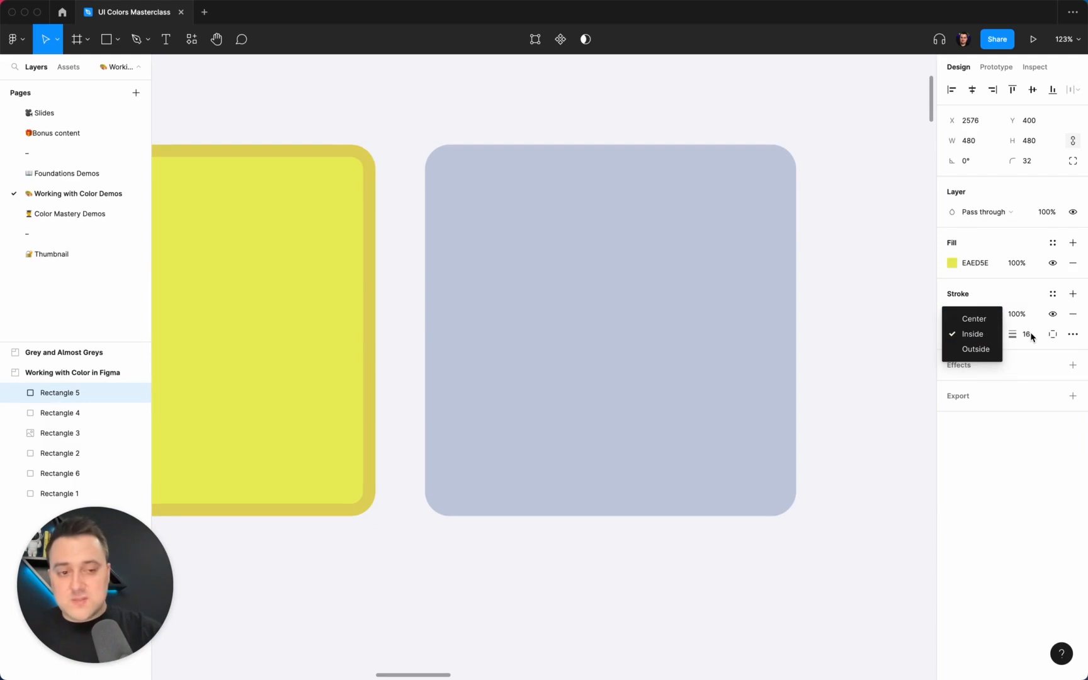
click(390, 147)
scroll(391, 150, left, 3)
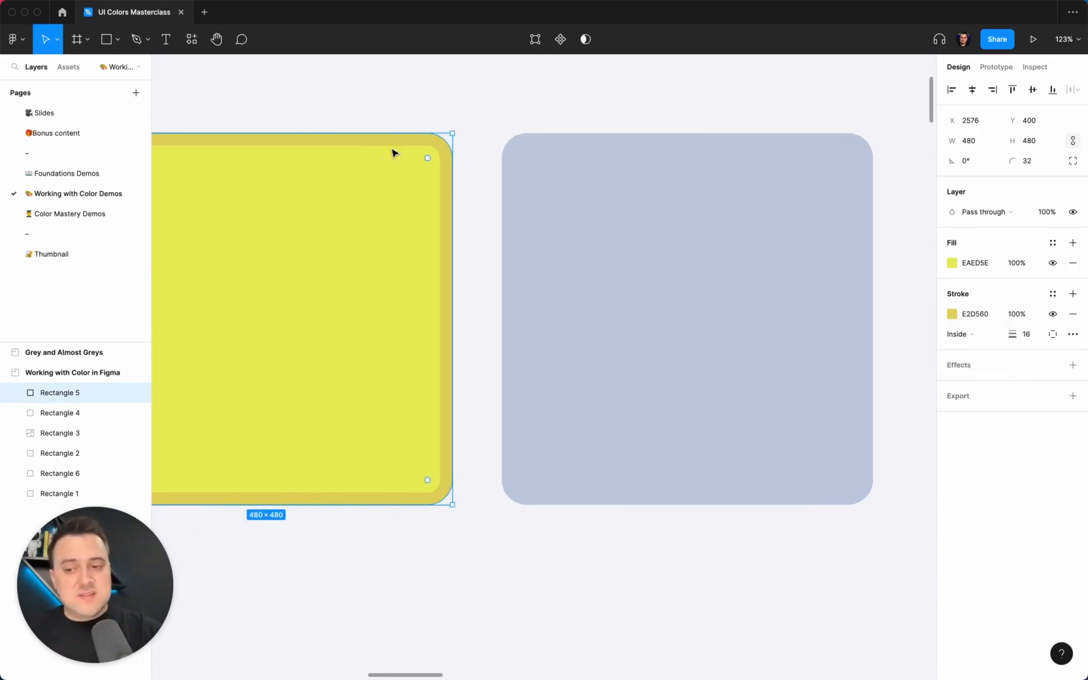
scroll(392, 152, left, 7)
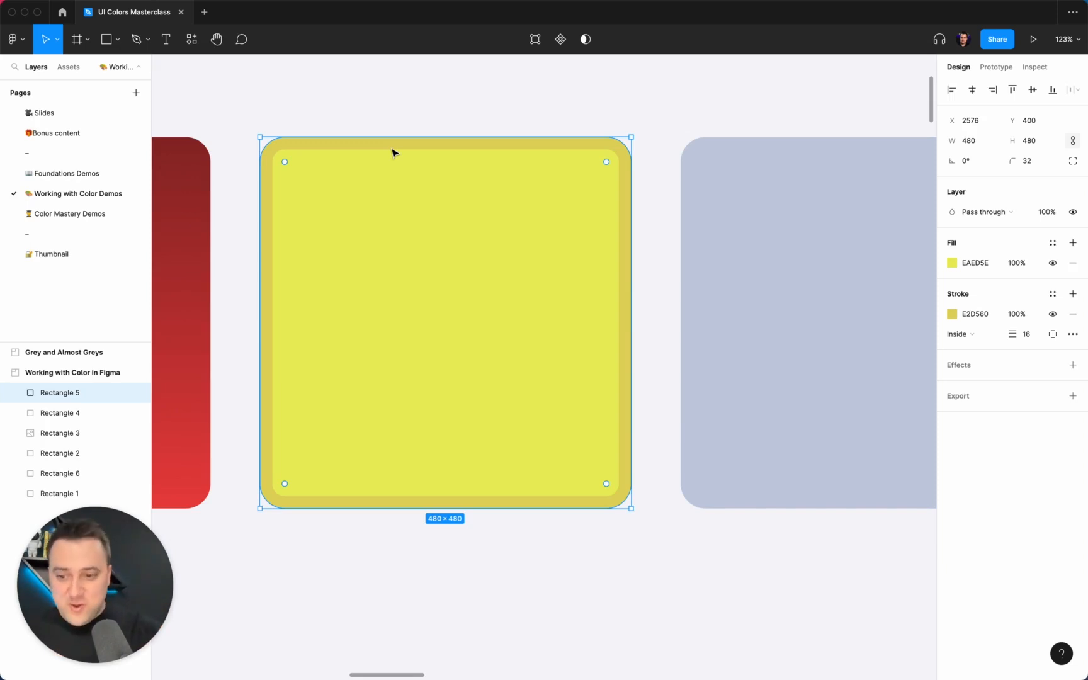
- Inspect the layer opacity and fill opacity of the pale blue rectangle and deselect it
scroll(394, 151, right, 10)
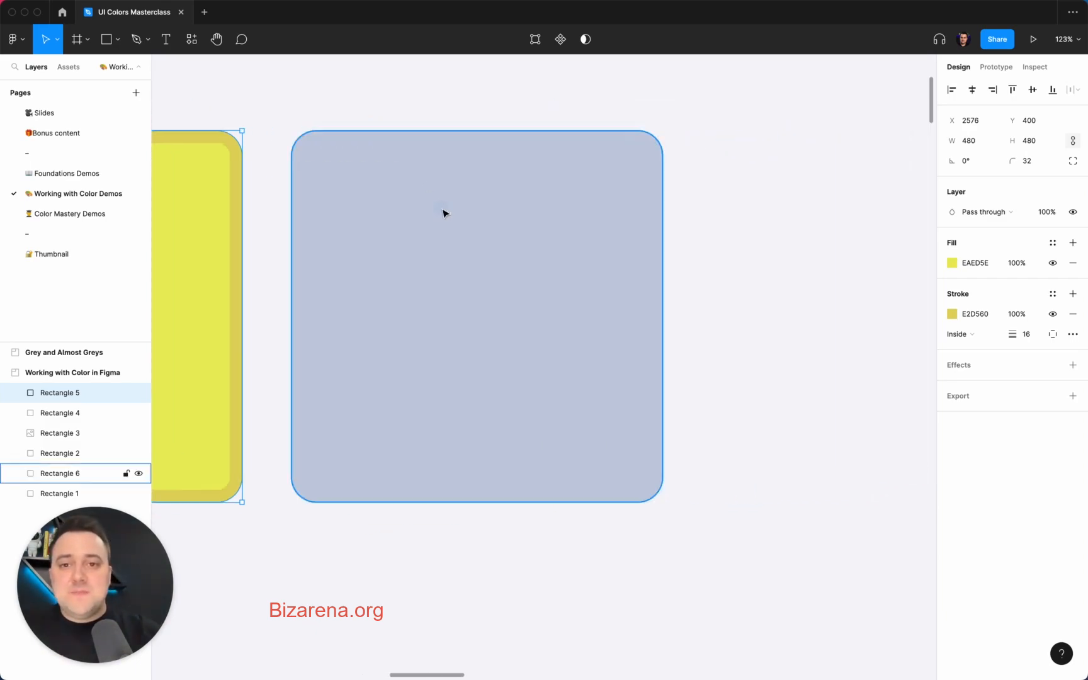
click(443, 213)
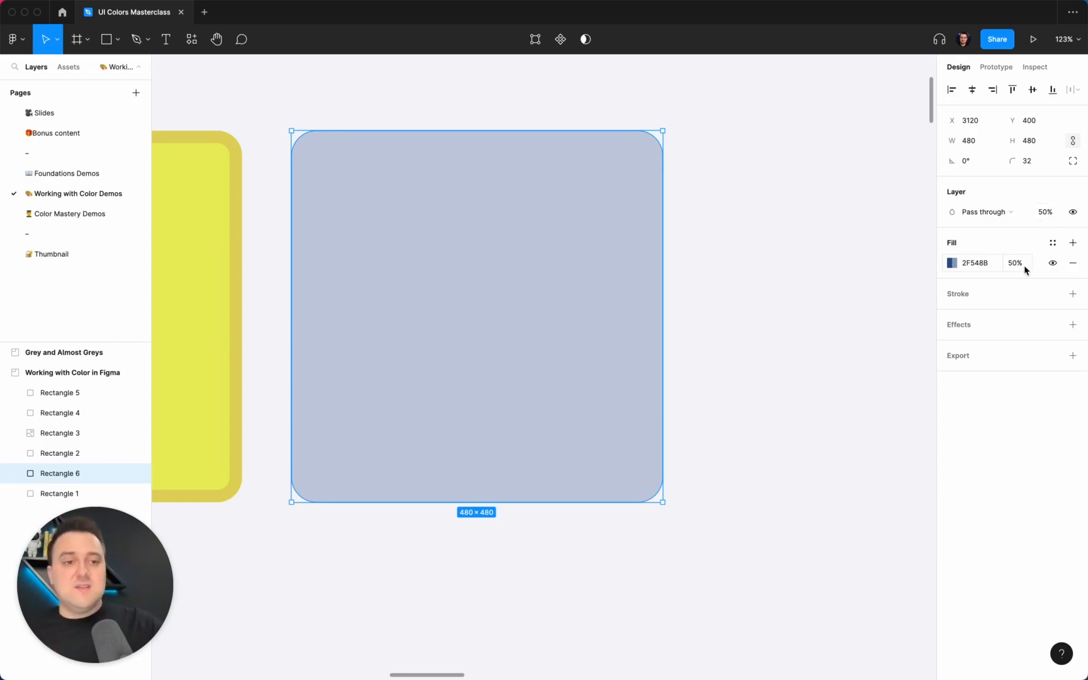
click(695, 262)
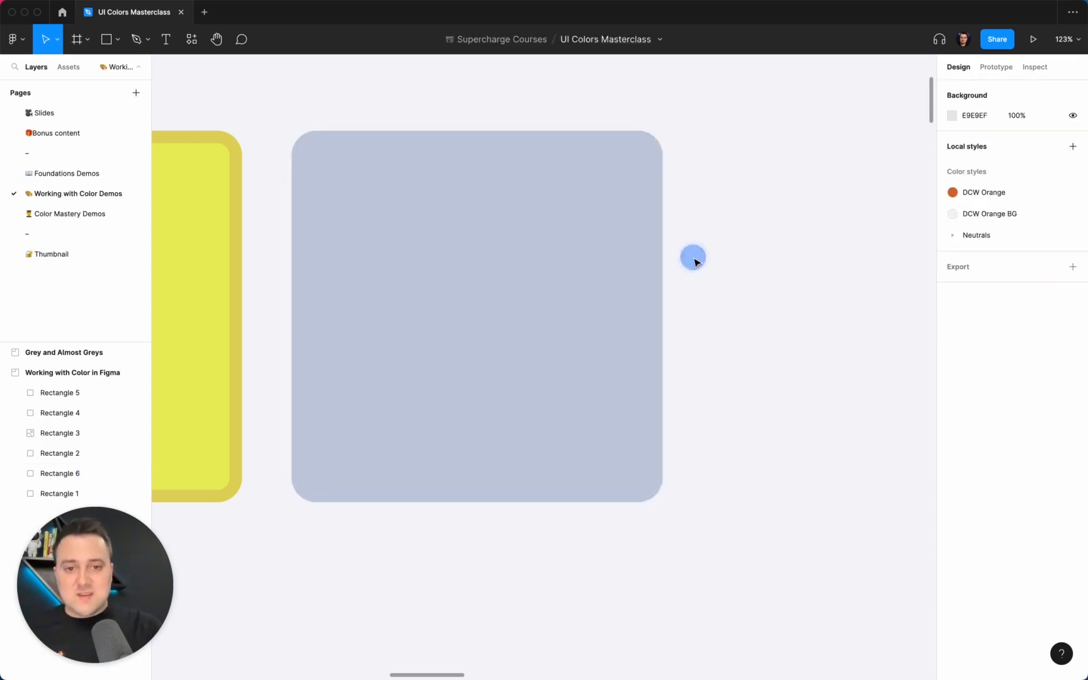
- Duplicate the pale blue rectangle and place the copy beside the original at X 3664, Y 400
scroll(627, 262, down, 5)
click(627, 263)
scroll(627, 263, right, 2)
key(super+d)
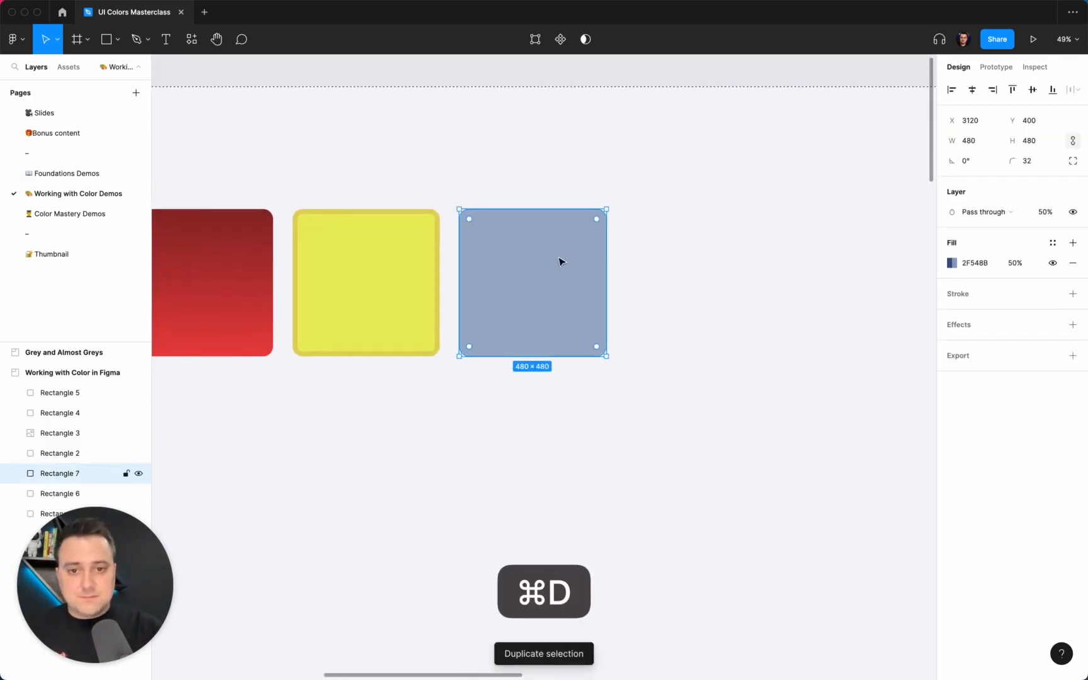
drag(561, 261, 722, 262)
- Set the copied rectangle's layer opacity to 100% and its fill opacity to 25%
key(0)
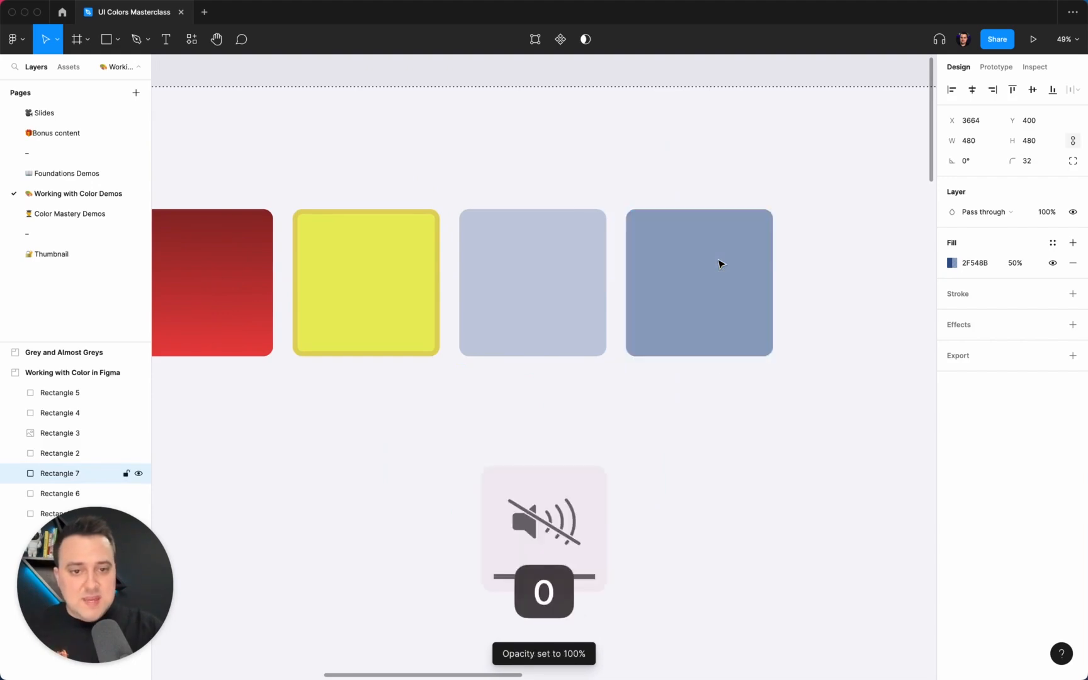
click(1019, 264)
text(25)
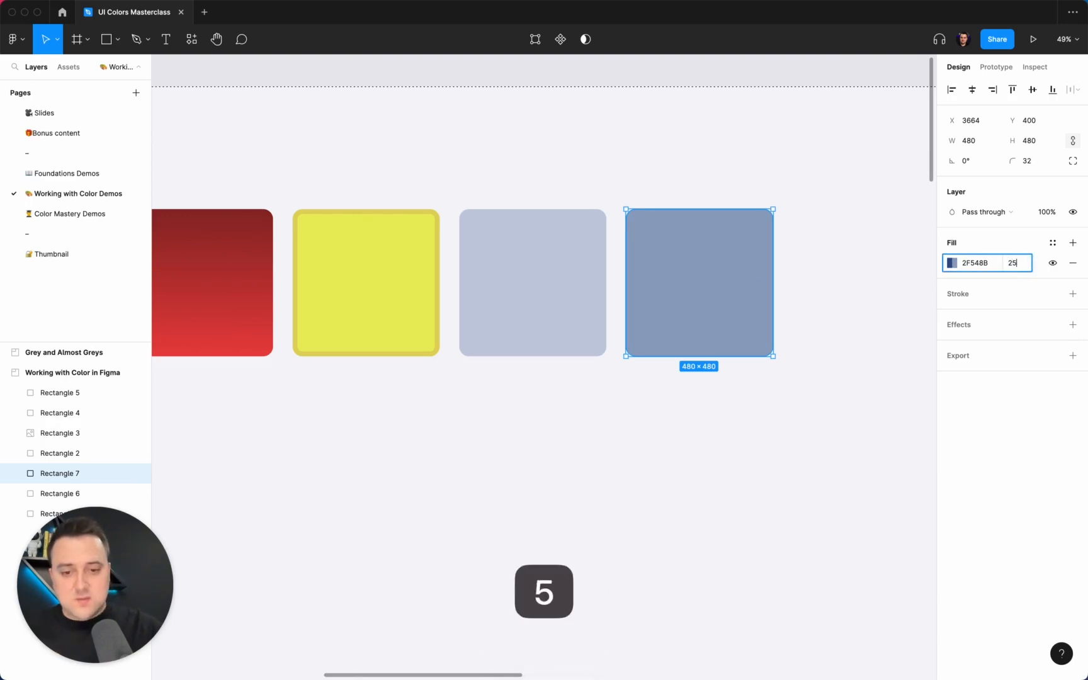
key(Return)
- Set the copied rectangle's fill opacity to 100% and its layer opacity to 25%, and deselect it
click(1023, 267)
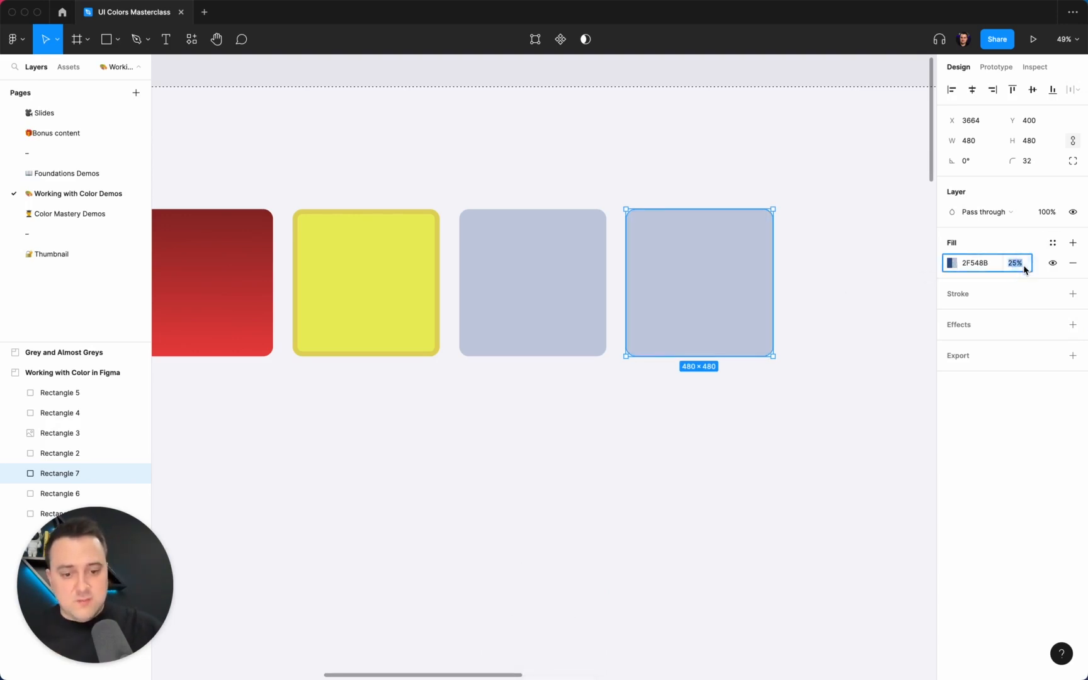
text(100)
key(Return)
click(1046, 219)
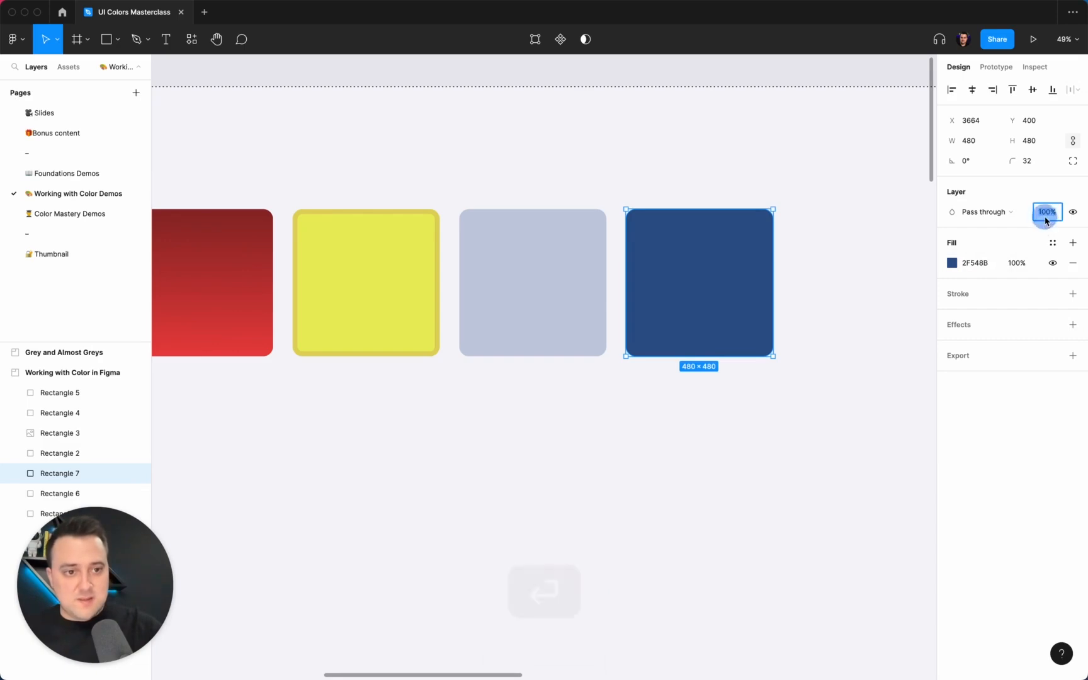
text(25)
key(Return)
click(845, 255)
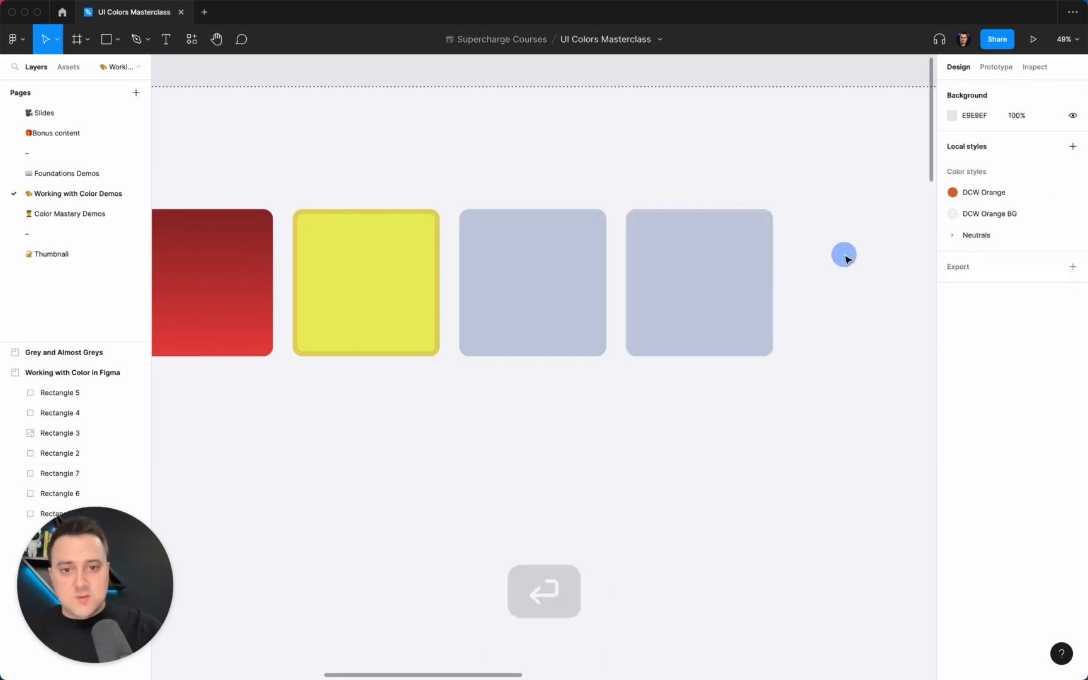
- Delete the copied blue rectangle and check the opacity settings of the original
click(715, 250)
key(BackSpace)
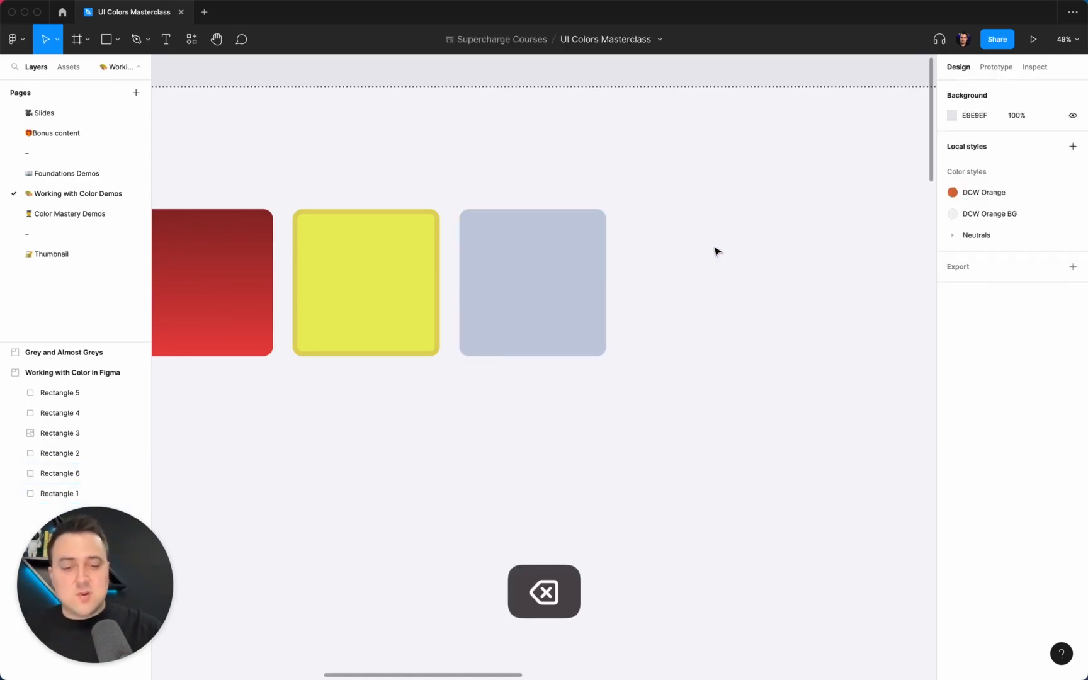
click(558, 253)
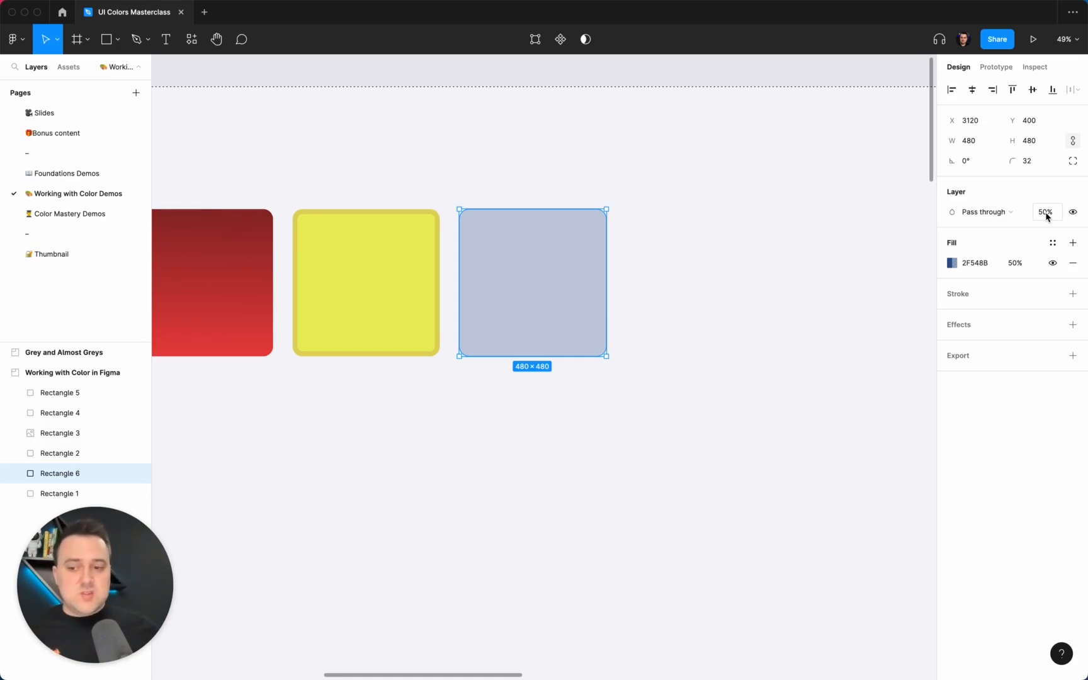
click(620, 443)
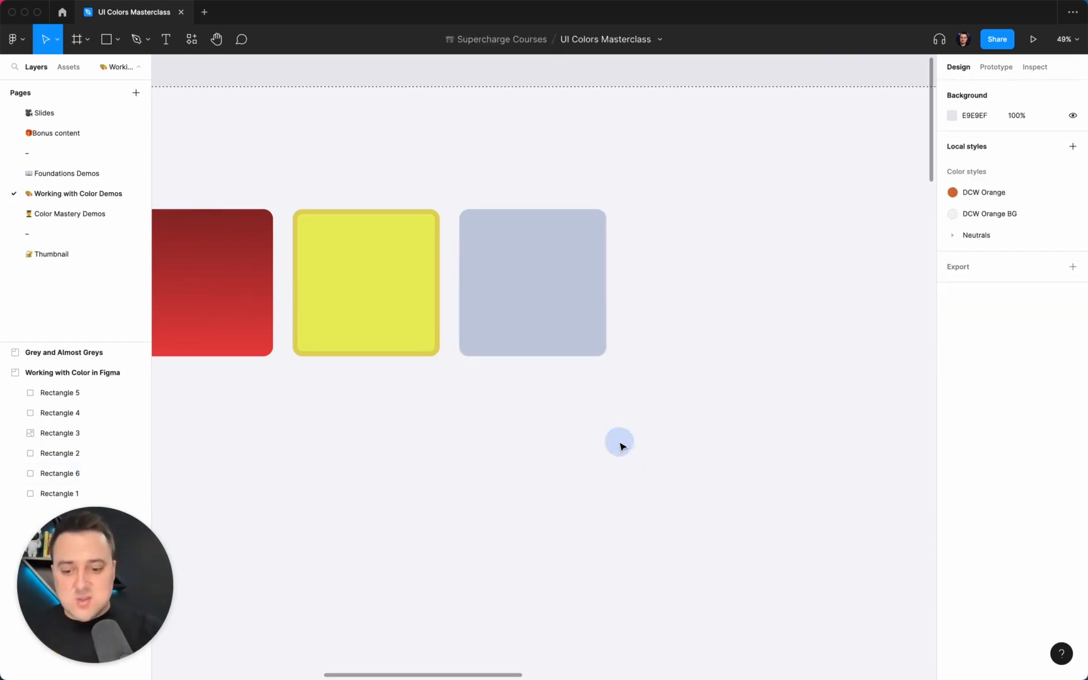
- Add the text "Supercharge Design Masterclass" below the pale blue rectangle
key(t)
click(574, 417)
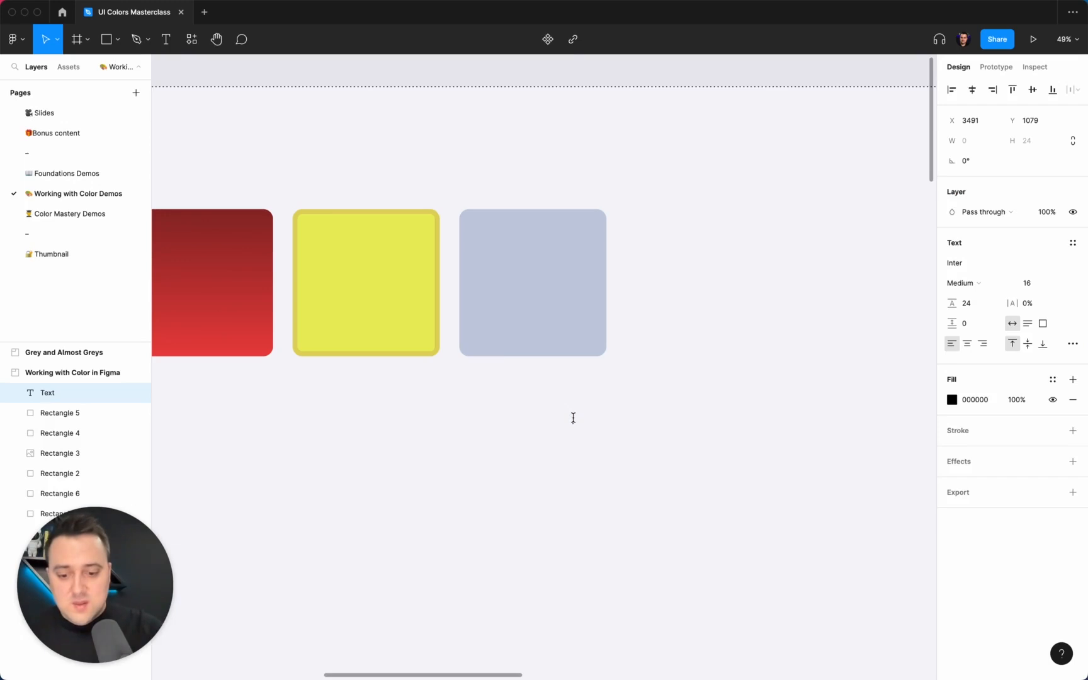
text(Superchar)
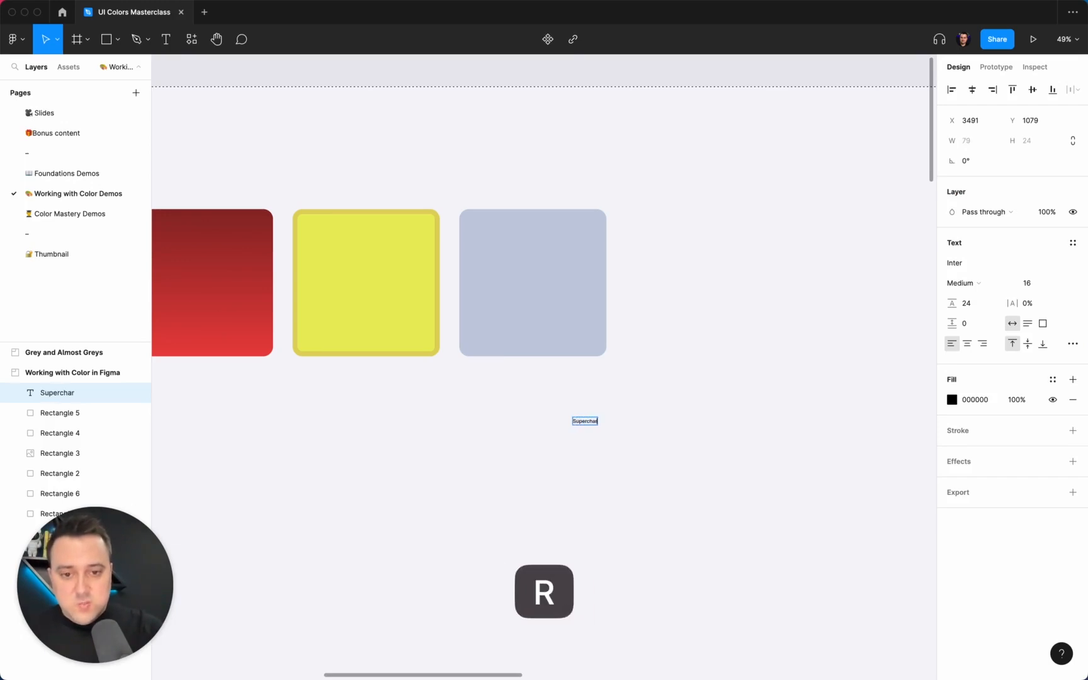
text(ge Design)
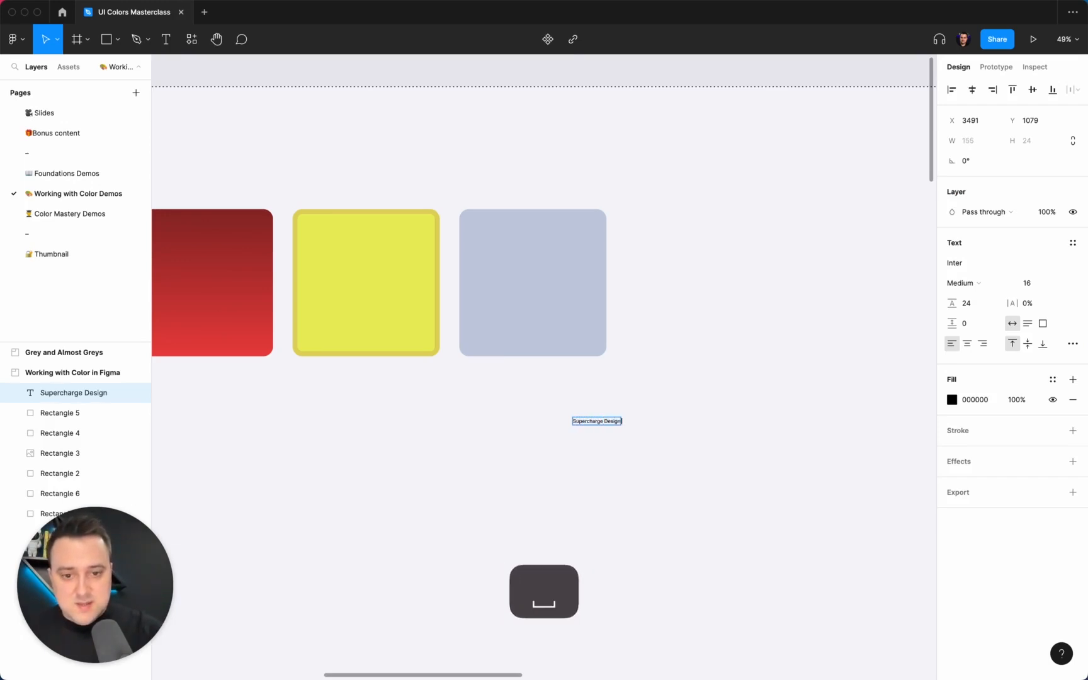
text( Masterclass)
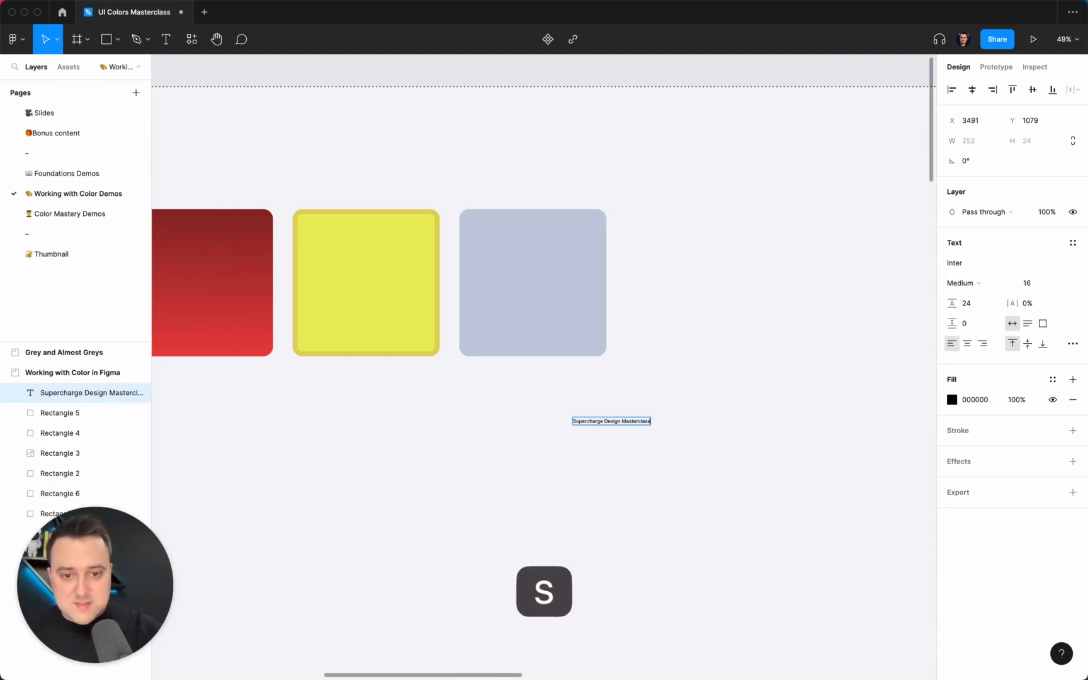
key(Escape)
- Set the fill opacity of the word "Masterclass" in the text to 50%
key(shift+2)
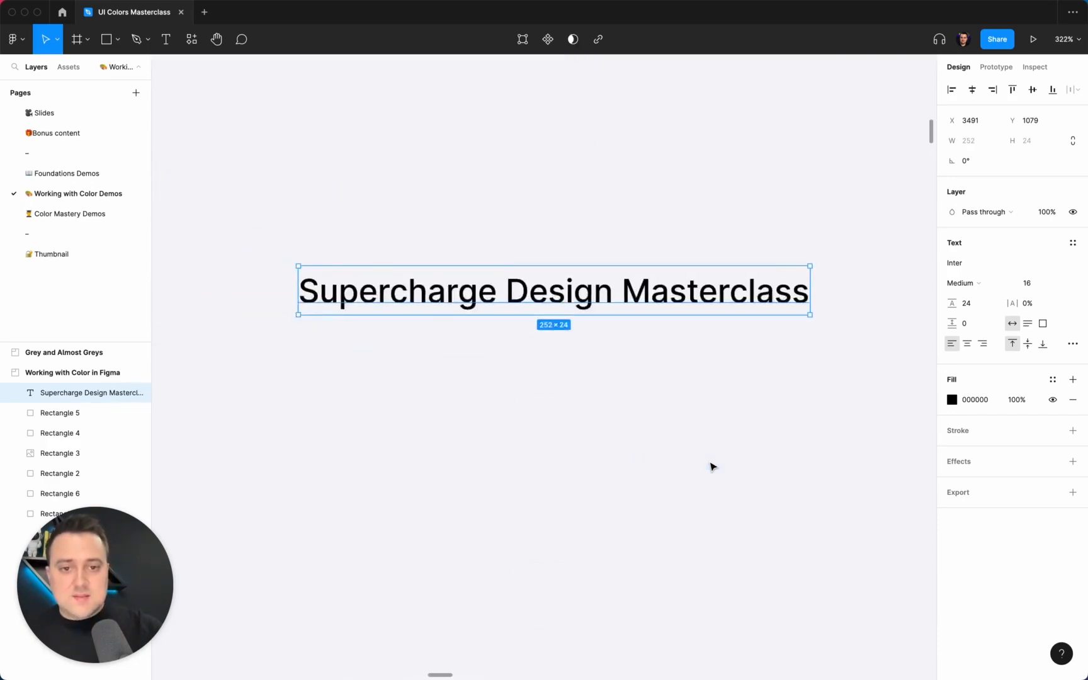
double_click(645, 340)
click(652, 331)
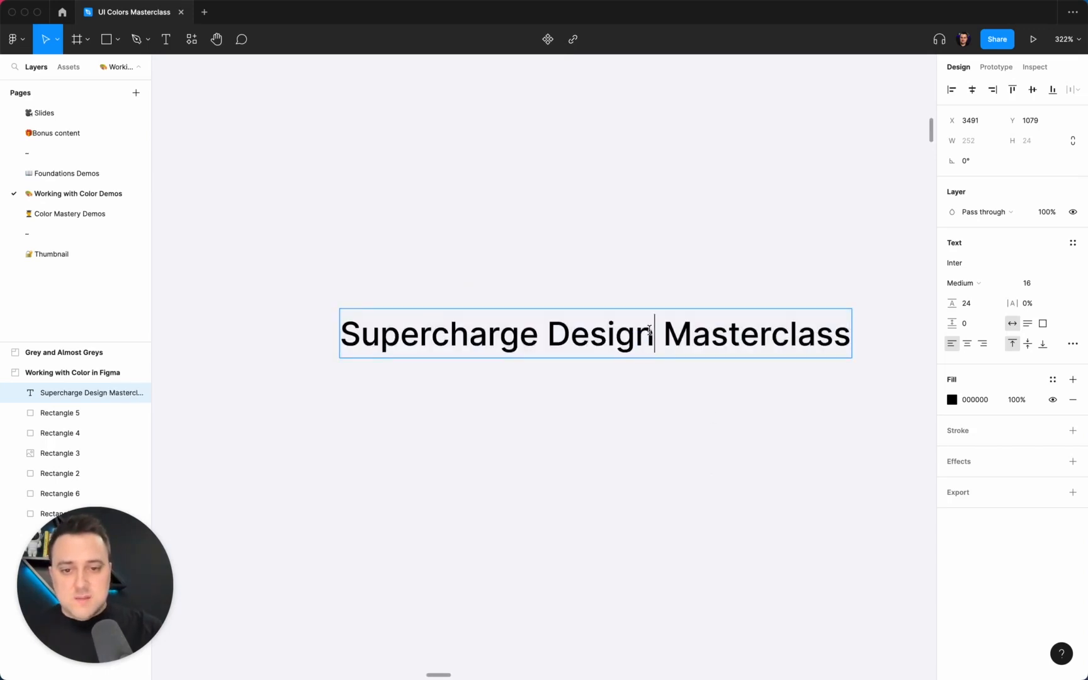
drag(650, 329, 902, 310)
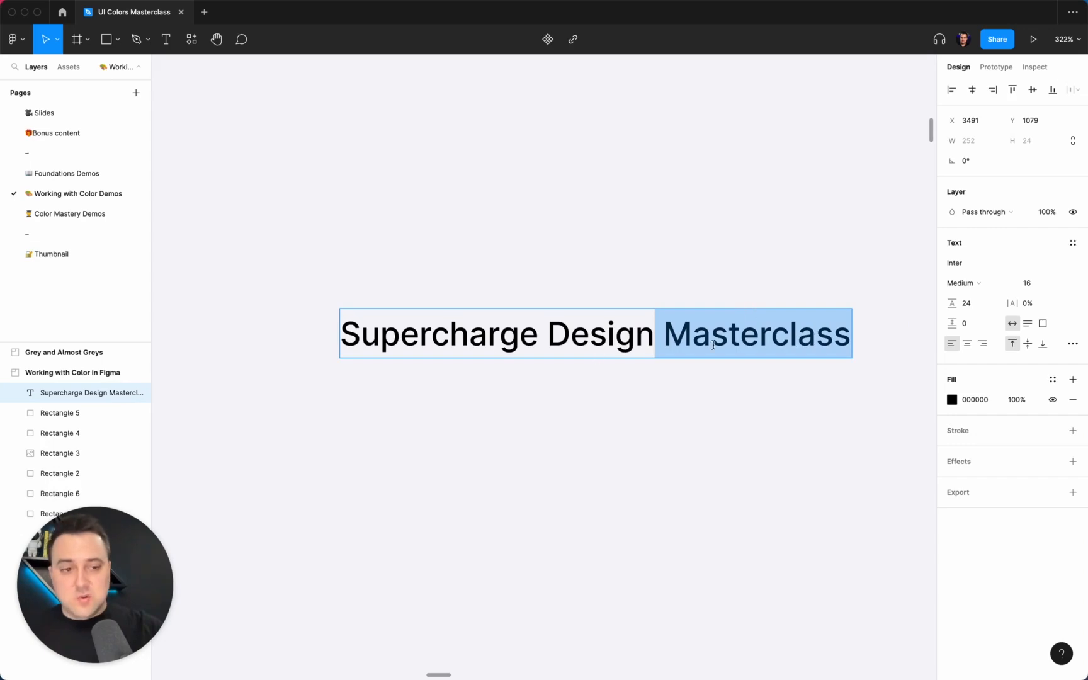
click(1027, 407)
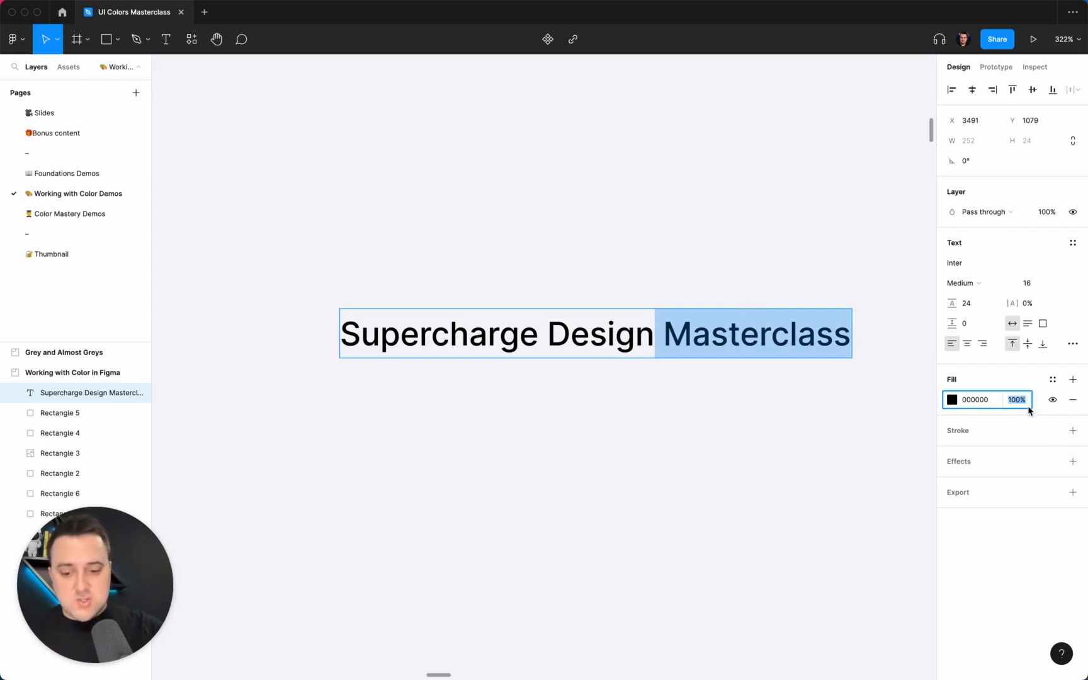
text(50)
key(Return)
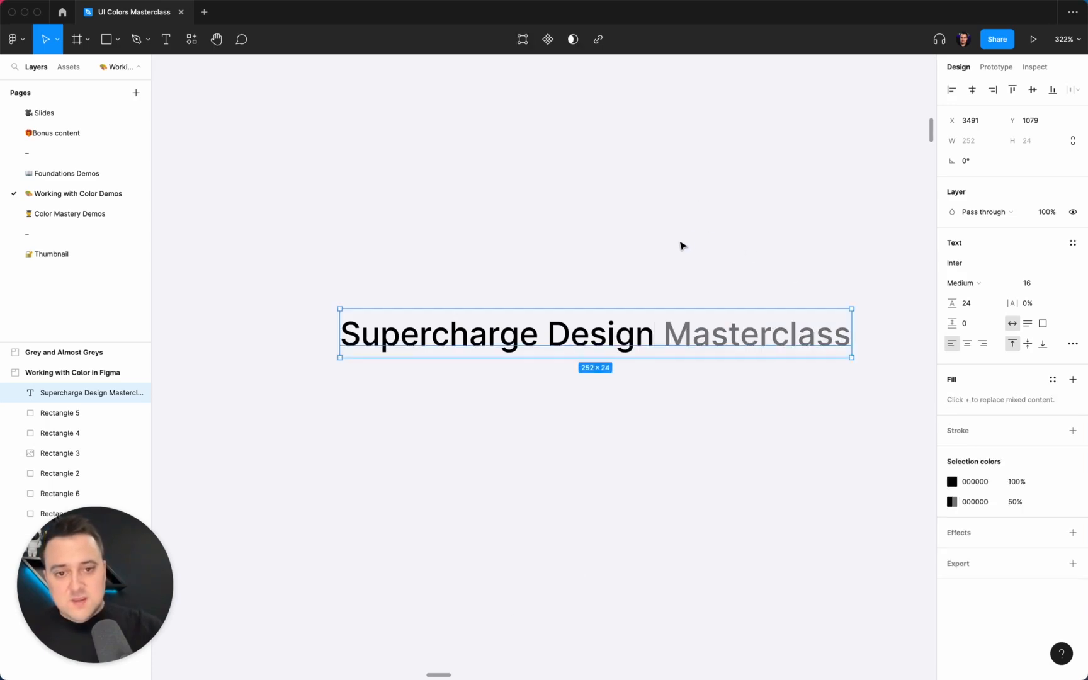
click(680, 246)
- Recolour the fully opaque black part of the text, "Supercharge Design", to red C33737 through its selection colors, and deselect the text
click(599, 353)
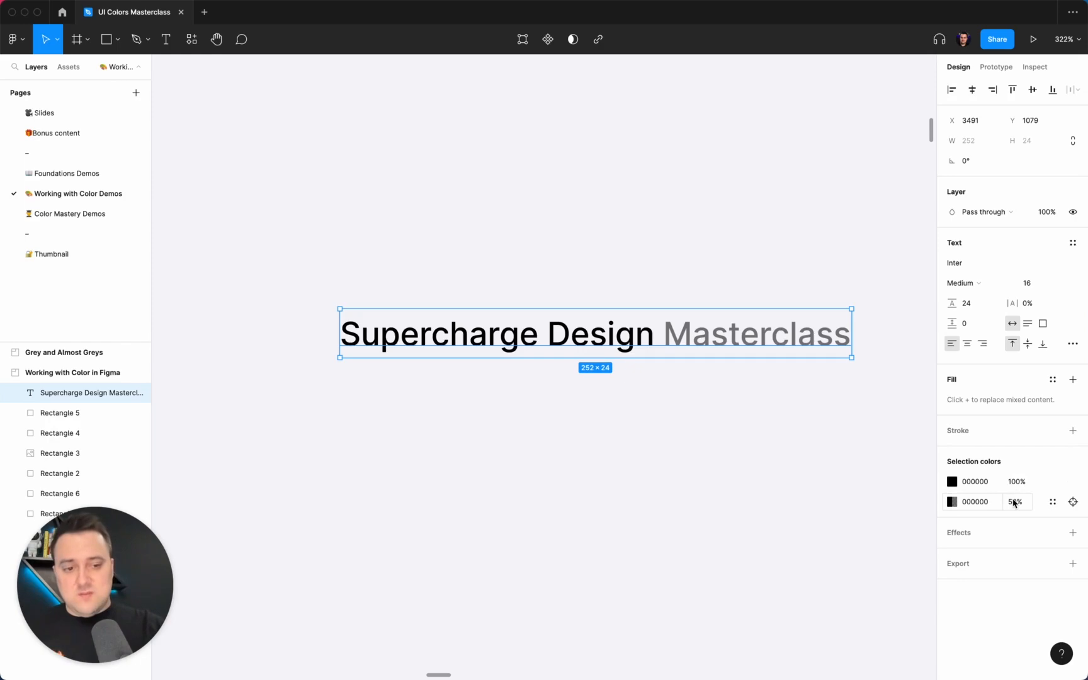
click(952, 481)
drag(910, 434, 895, 400)
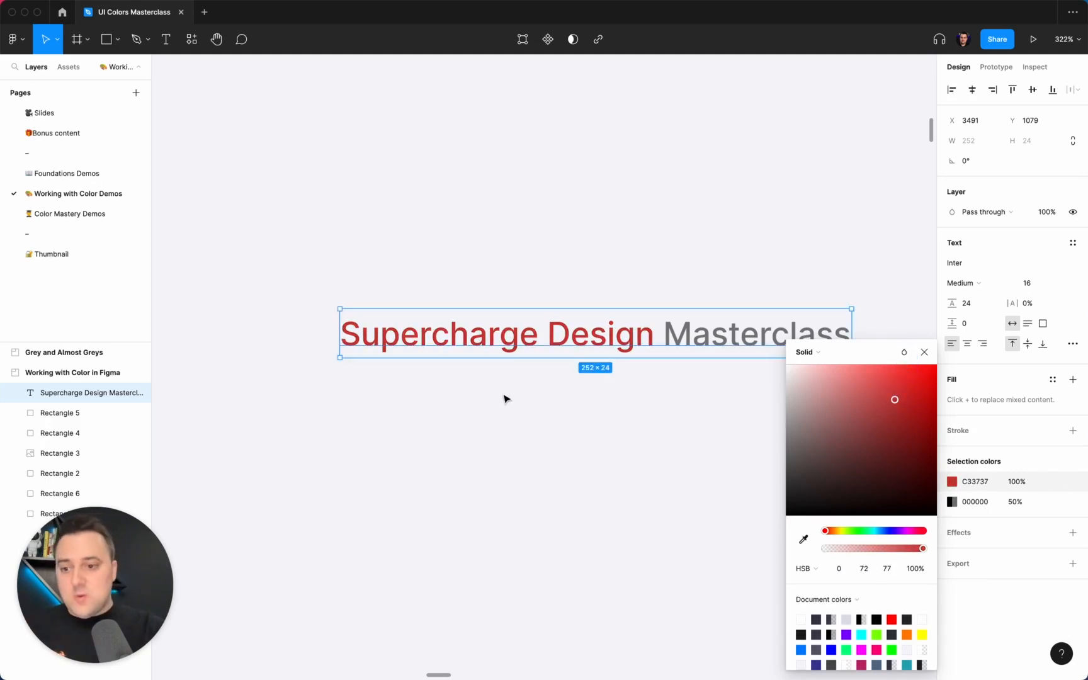
click(513, 413)
- Set the font weight of the words "Supercharge Design" to Extra Bold and deselect the text
scroll(513, 413, down, 5)
scroll(512, 413, down, 2)
scroll(512, 413, left, 1)
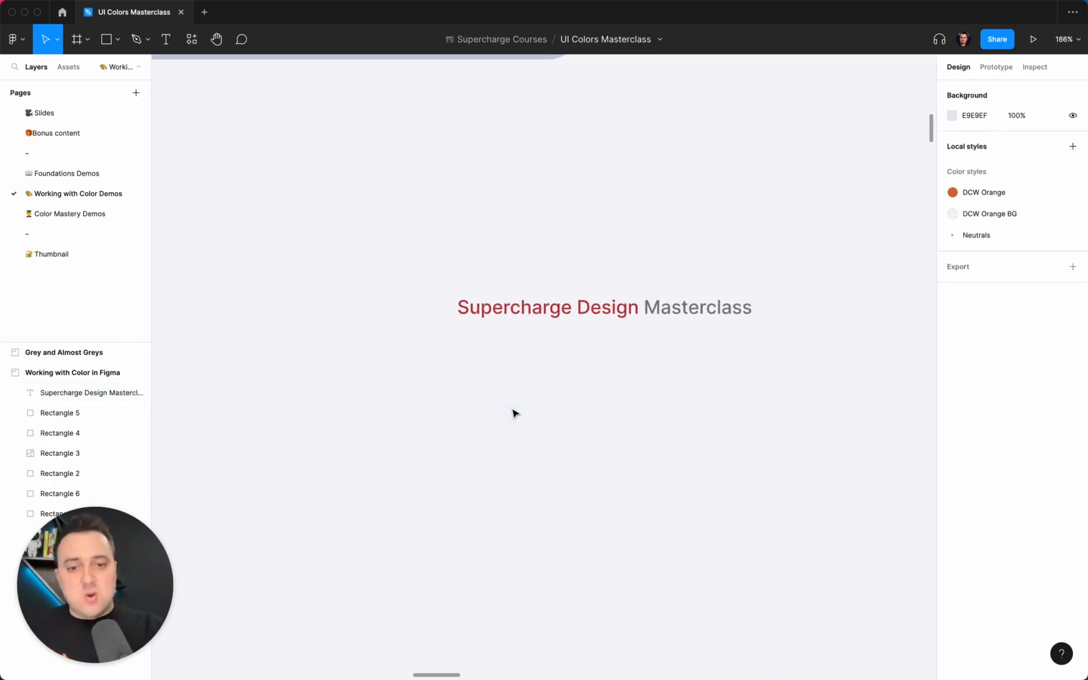
key(super)
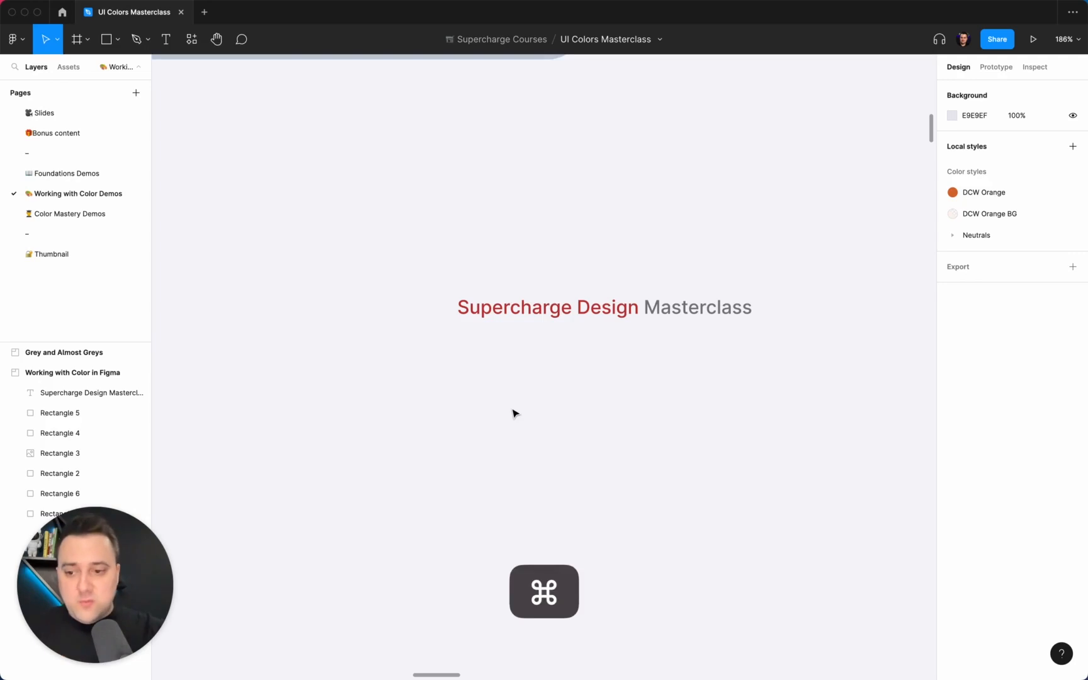
scroll(512, 413, down, 6)
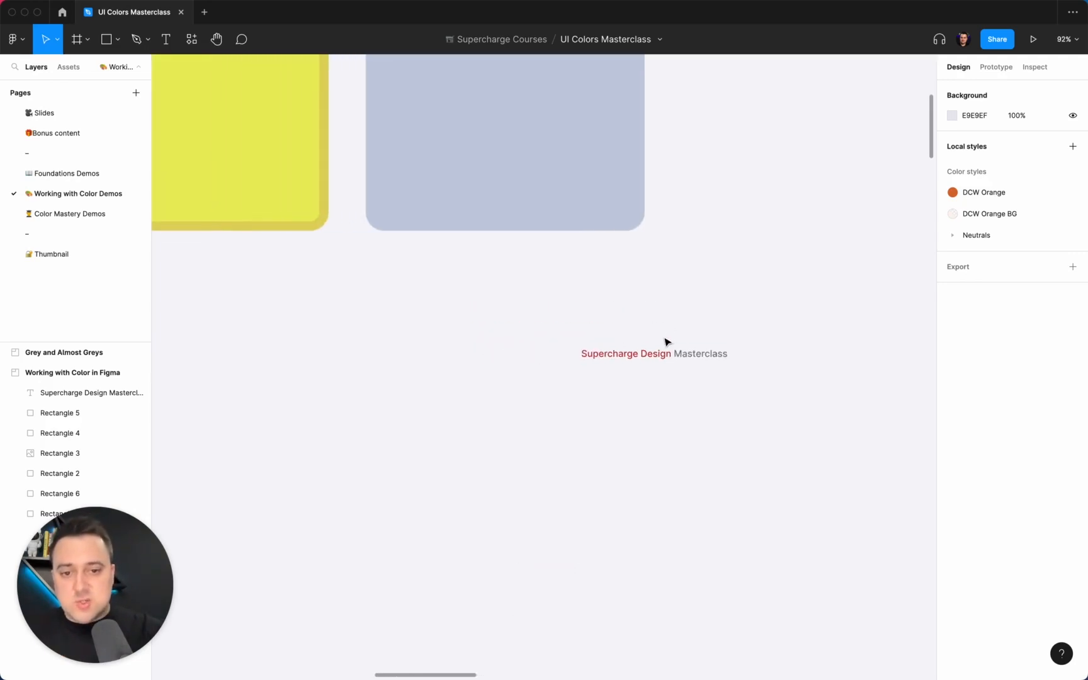
click(661, 355)
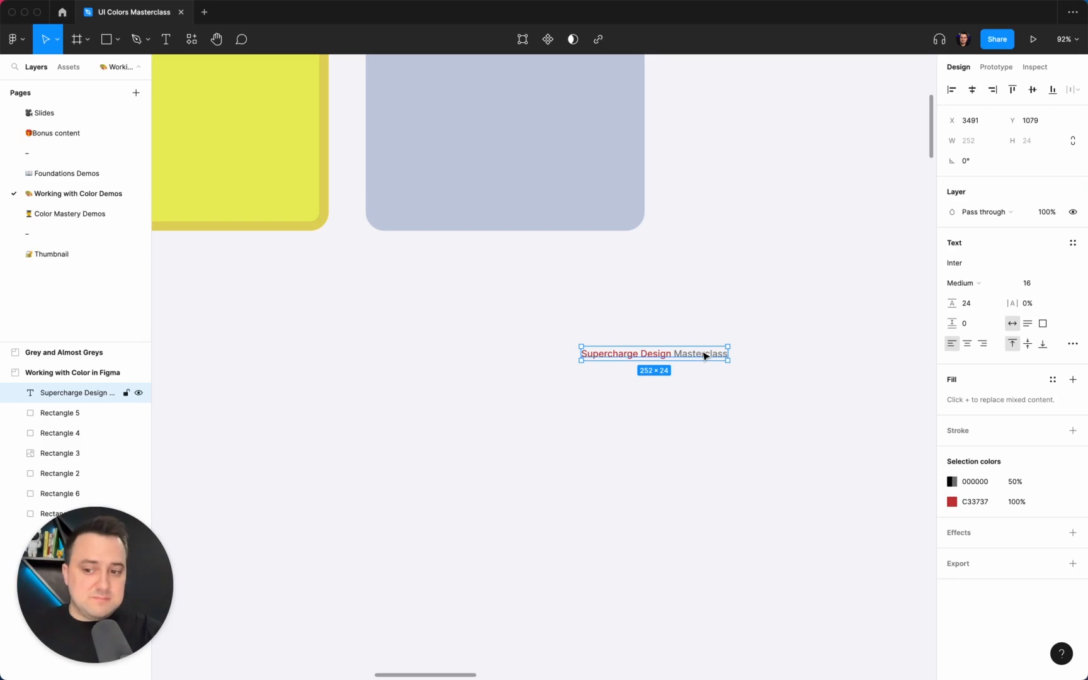
double_click(680, 353)
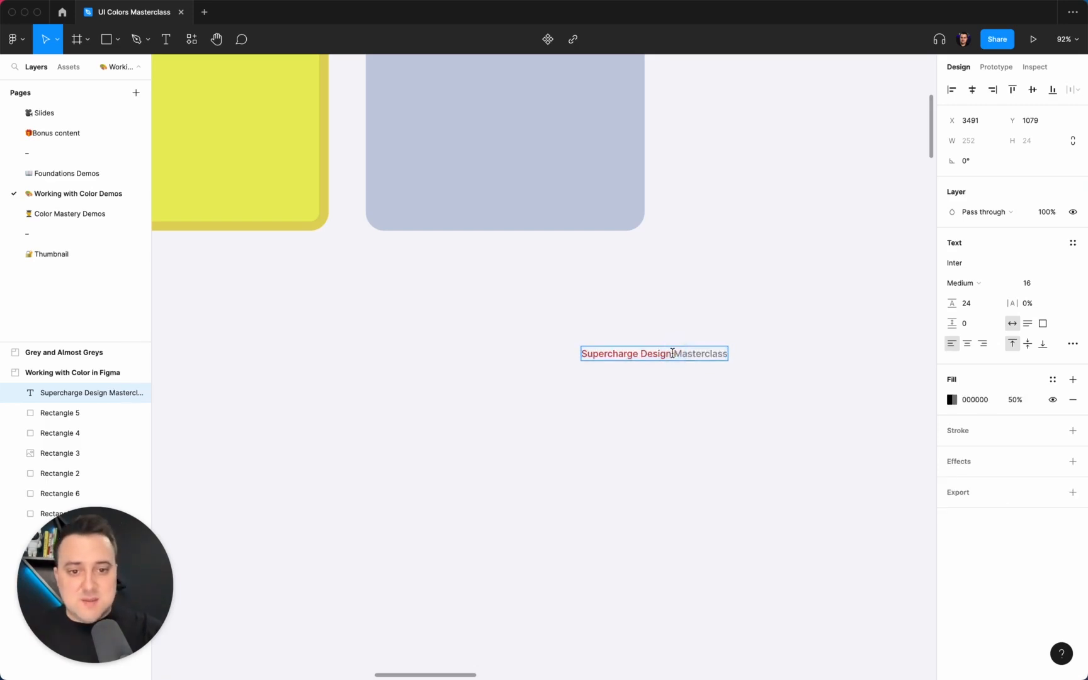
drag(672, 354, 575, 353)
click(994, 285)
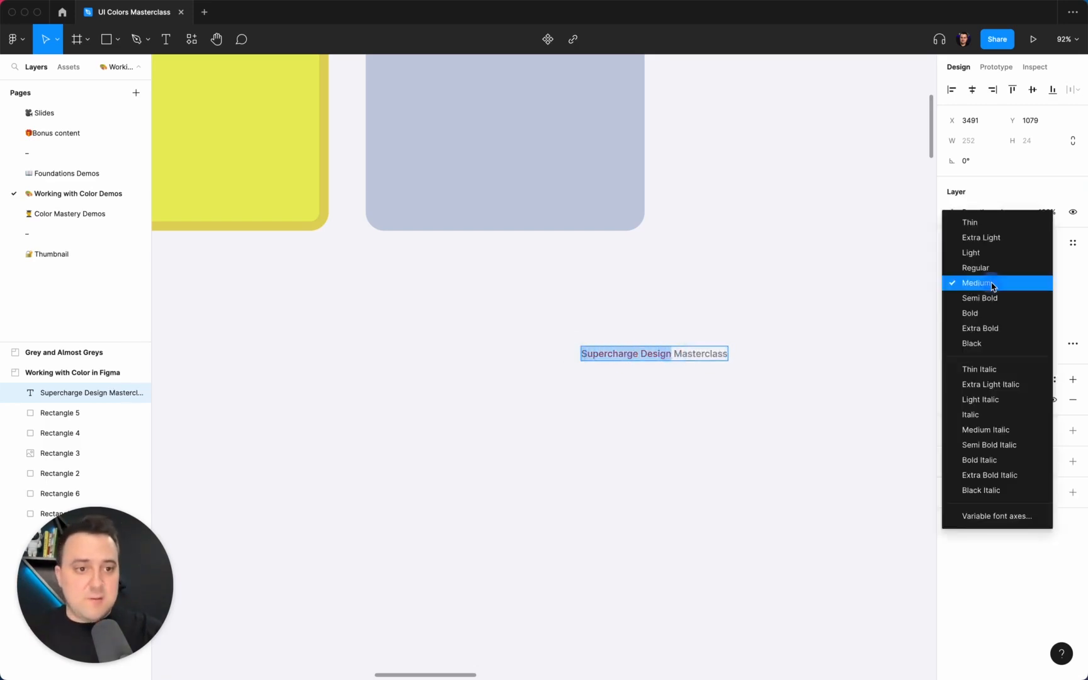
click(987, 326)
click(703, 341)
click(699, 306)
- Delete the "Supercharge Design Masterclass" text below the pale blue rectangle
scroll(699, 307, down, 5)
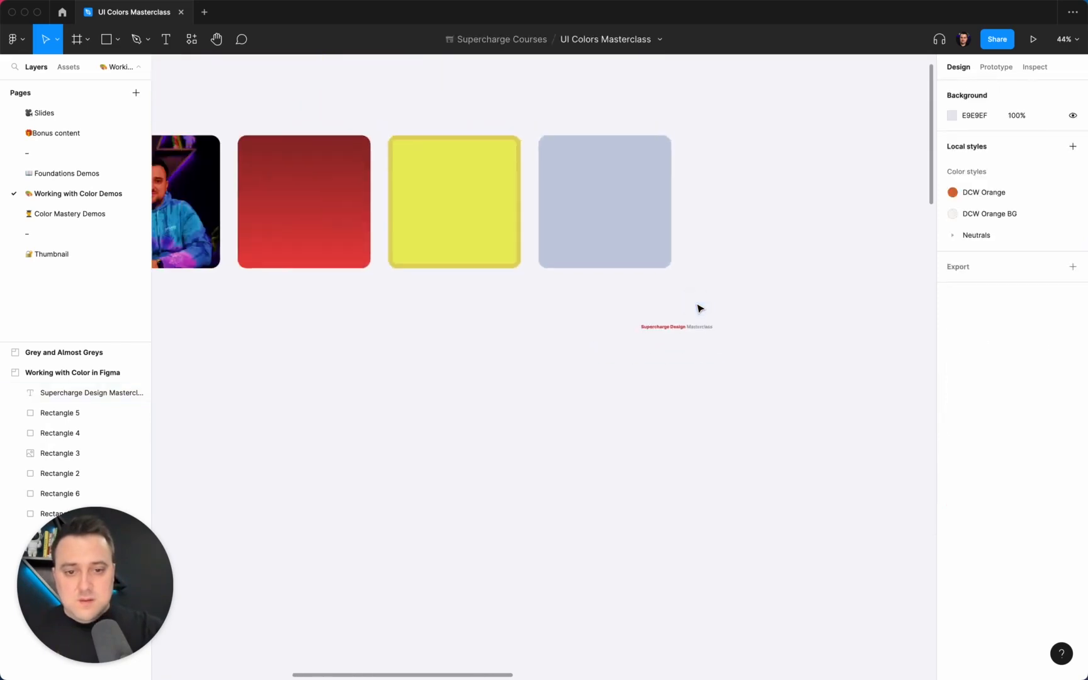
scroll(699, 308, up, 1)
scroll(700, 308, left, 1)
scroll(699, 307, up, 5)
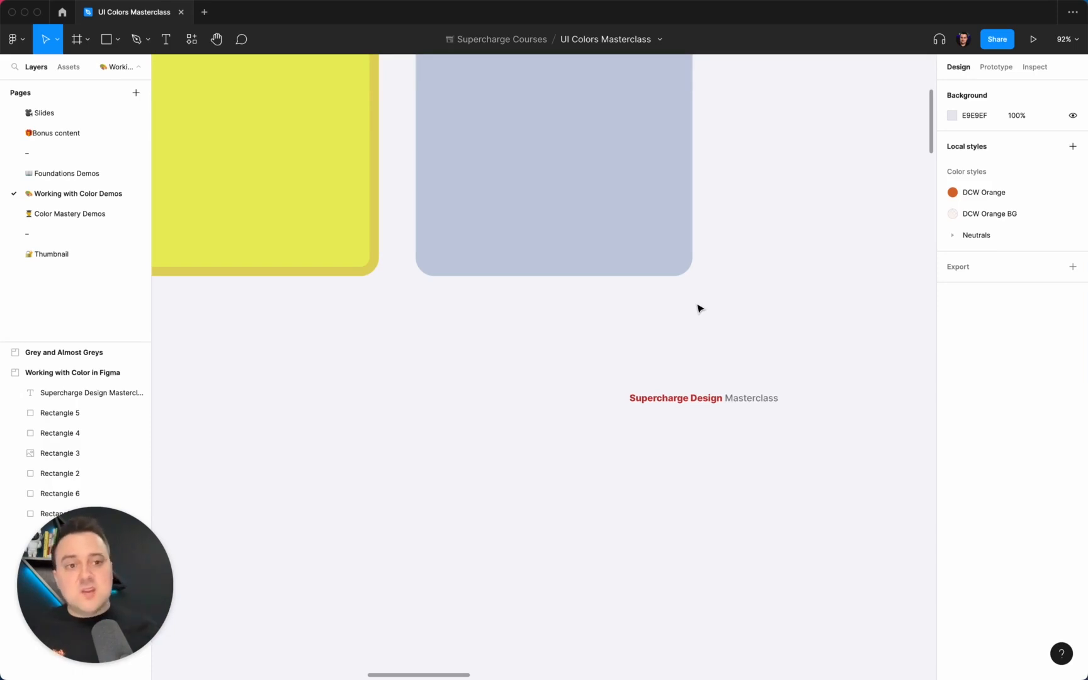
click(735, 401)
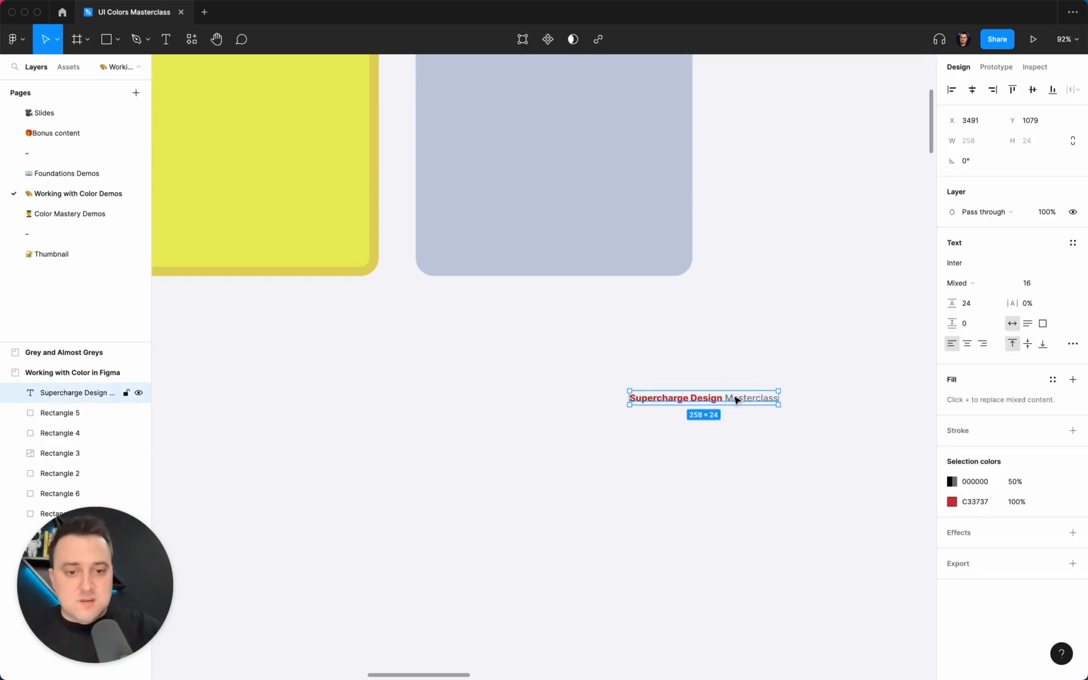
key(BackSpace)
- Duplicate the solid dark blue rectangle and place the copy below the row, at about X 545, Y 1223
scroll(736, 401, down, 10)
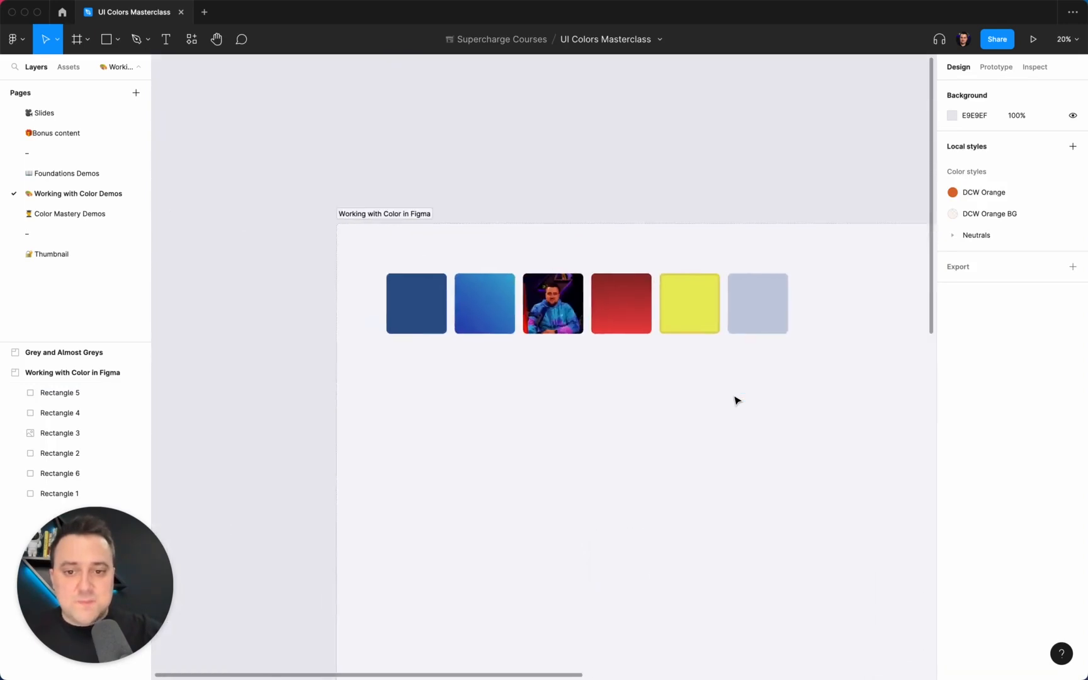
scroll(735, 400, up, 5)
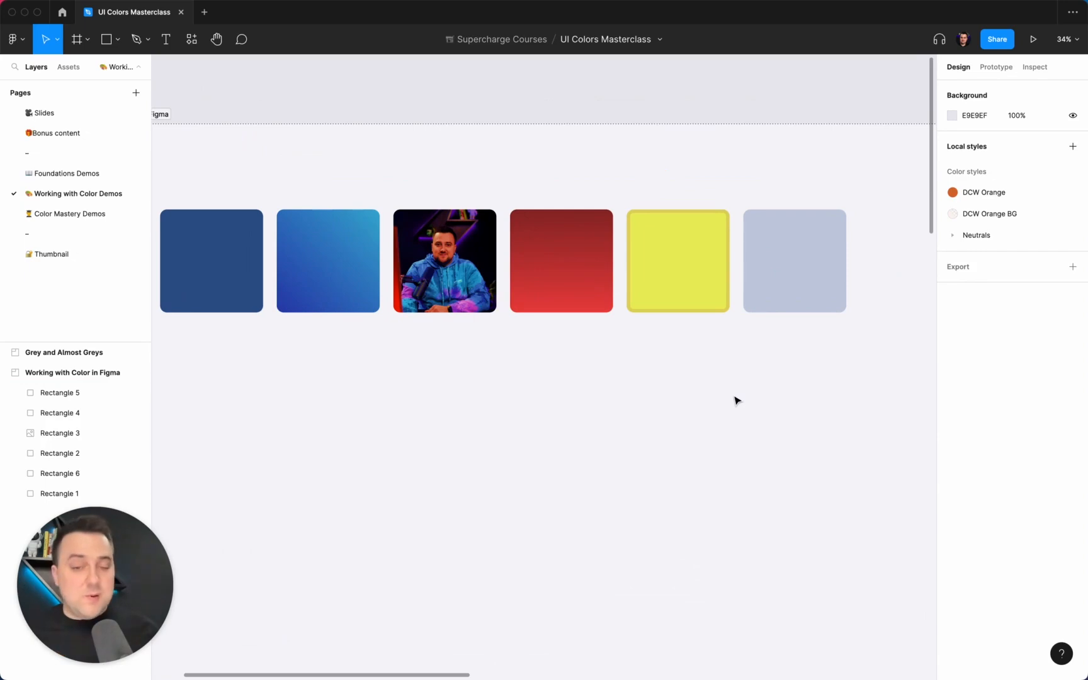
scroll(737, 400, left, 3)
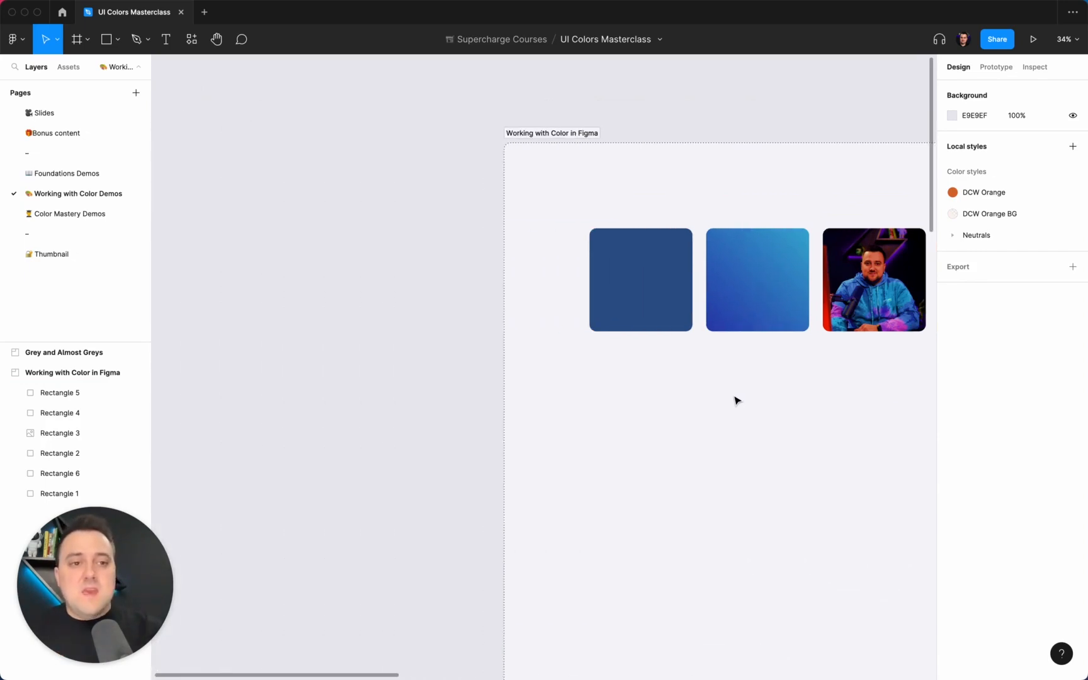
scroll(737, 400, right, 2)
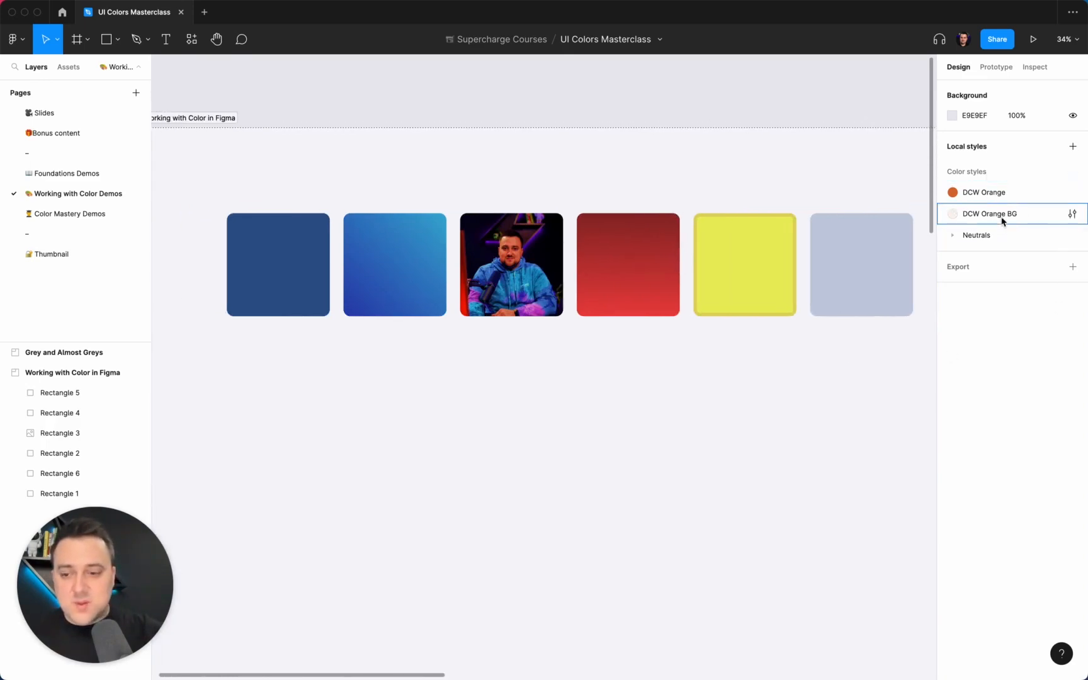
scroll(712, 394, up, 5)
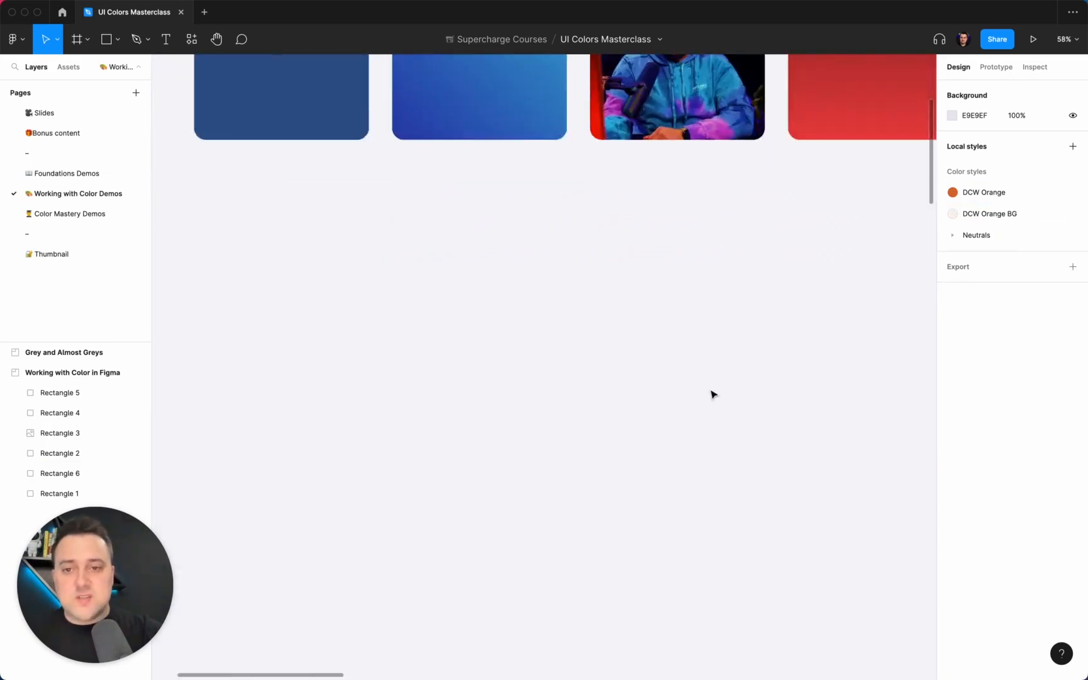
scroll(712, 394, left, 3)
click(486, 196)
click(485, 196)
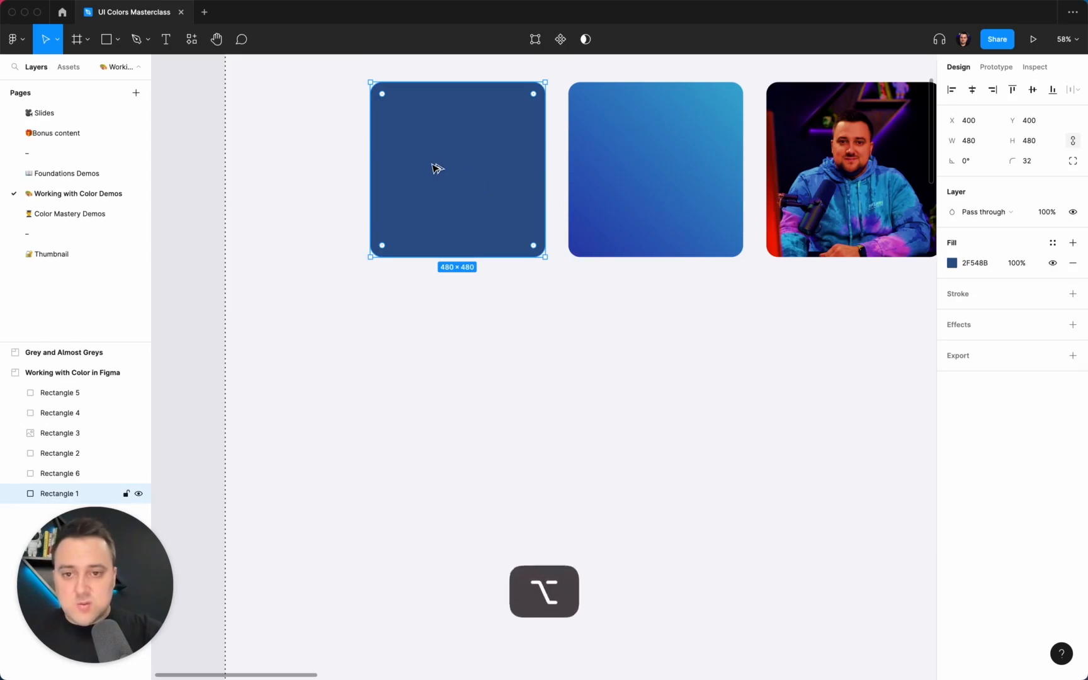
drag(434, 168, 486, 468)
scroll(485, 466, down, 3)
scroll(486, 466, right, 1)
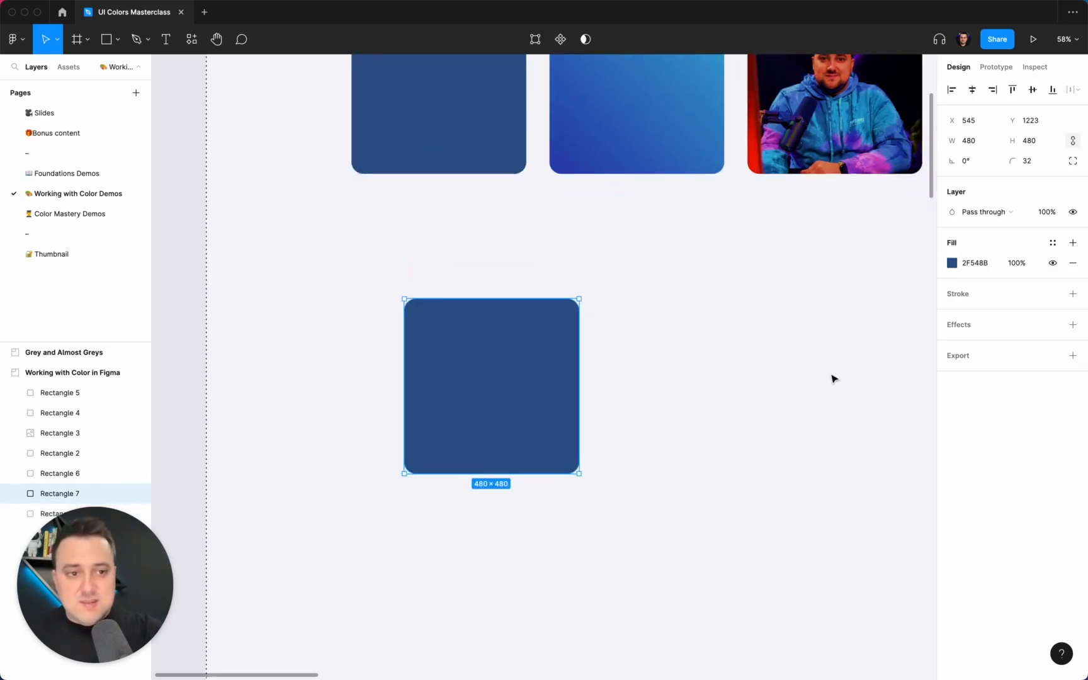
- Look through the color styles available for the copied rectangle's fill, including the Neutrals group, and close the list
click(1054, 247)
scroll(1035, 347, down, 3)
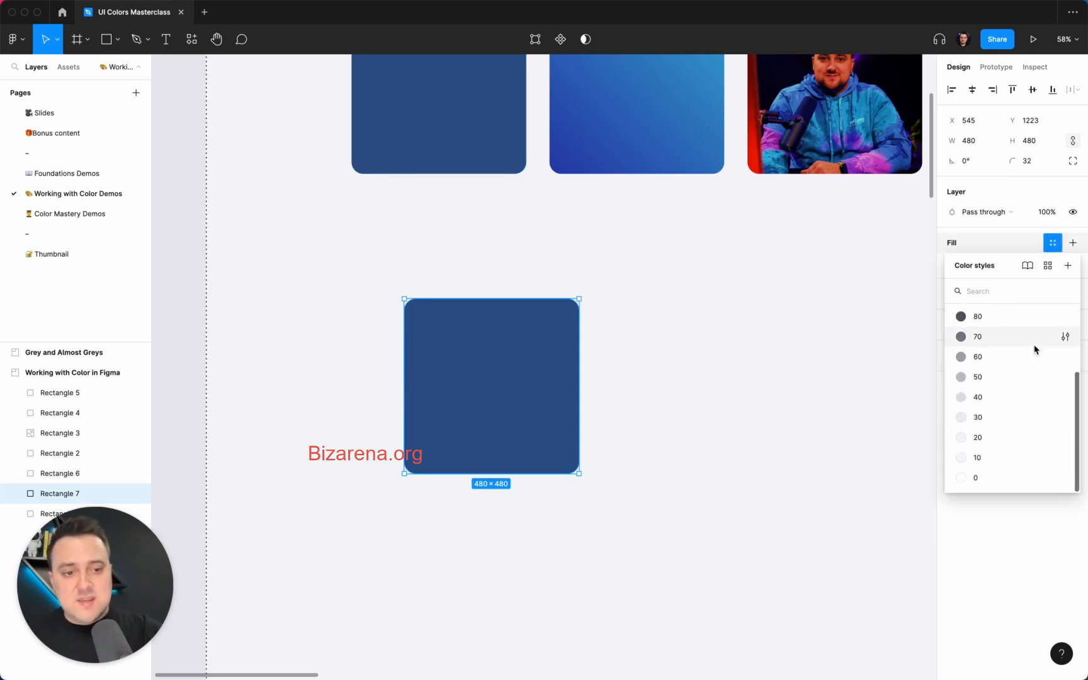
scroll(1035, 347, up, 3)
scroll(1034, 348, down, 3)
scroll(1035, 349, up, 5)
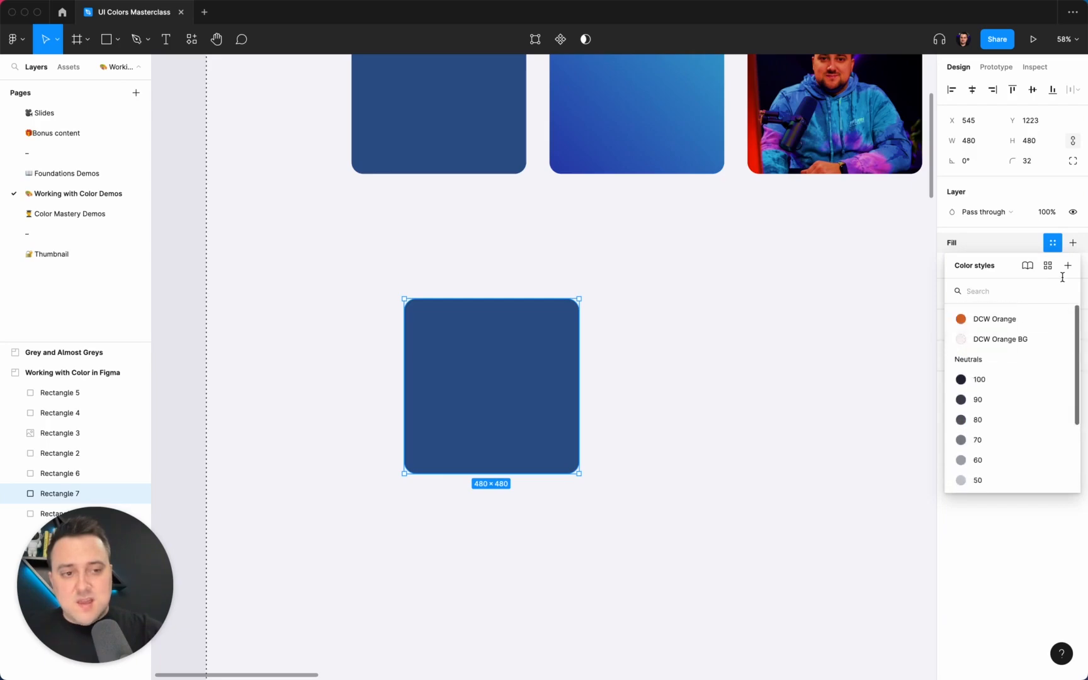
click(1061, 243)
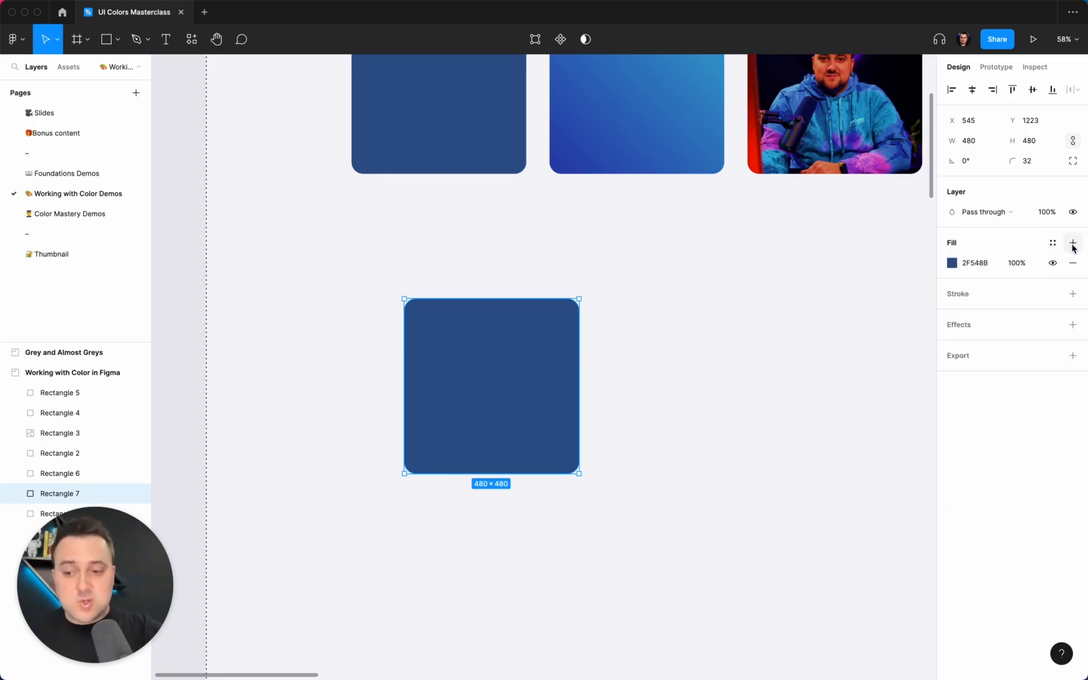
- Start a new color style from the copied rectangle's fill and name it "Demo / Blue"
click(1054, 243)
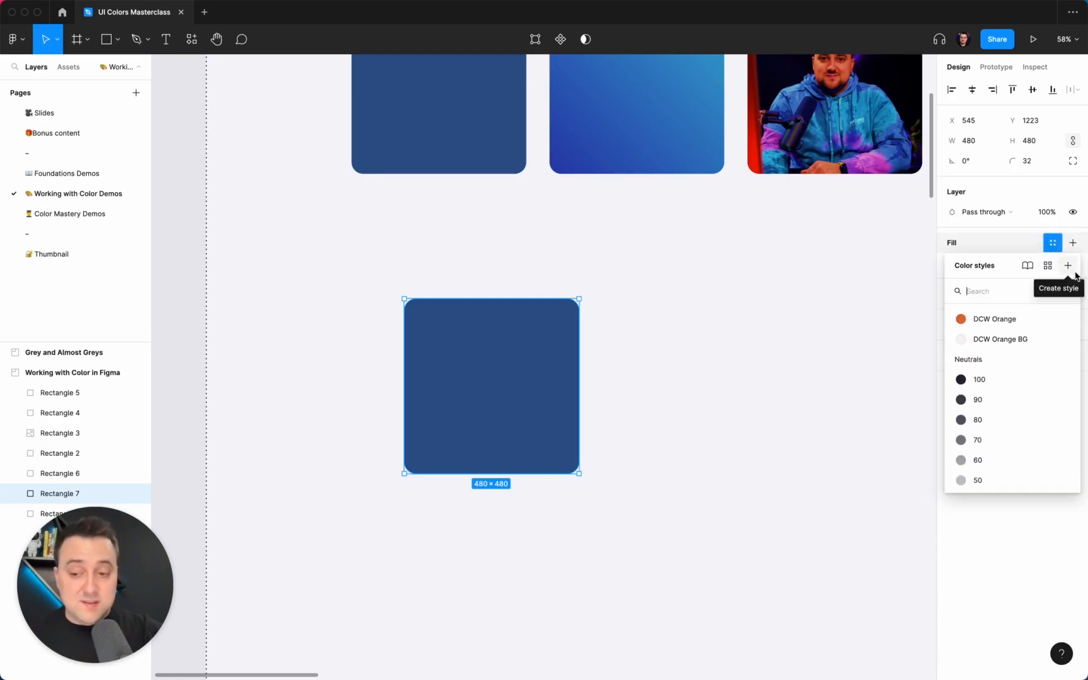
click(1070, 267)
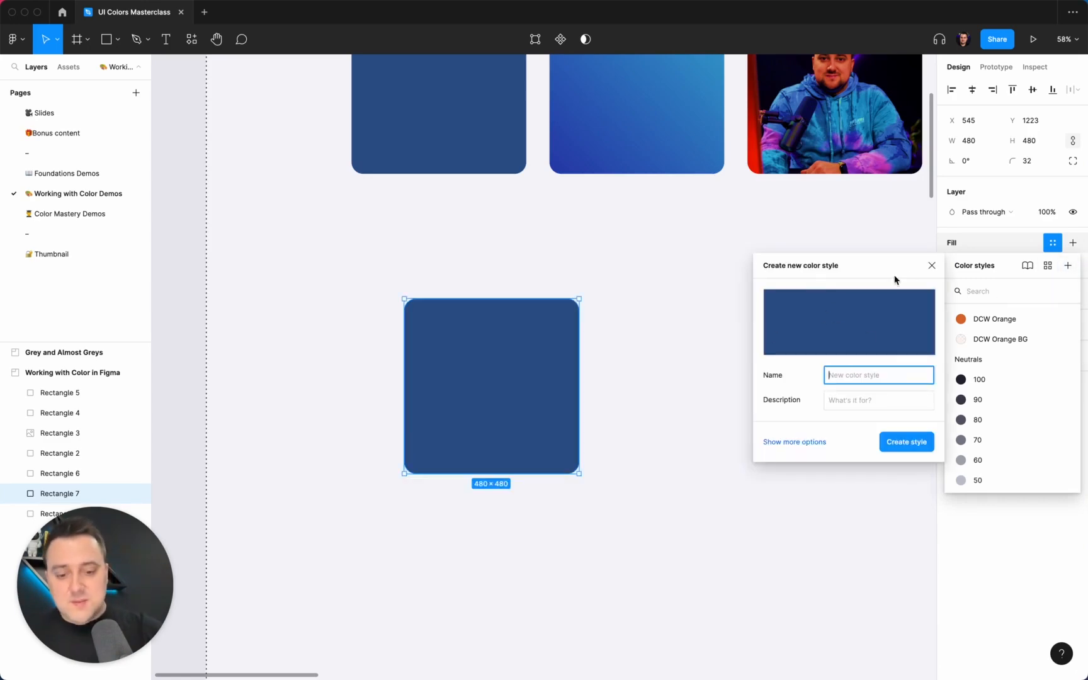
text(P)
key(BackSpace)
text(Demo)
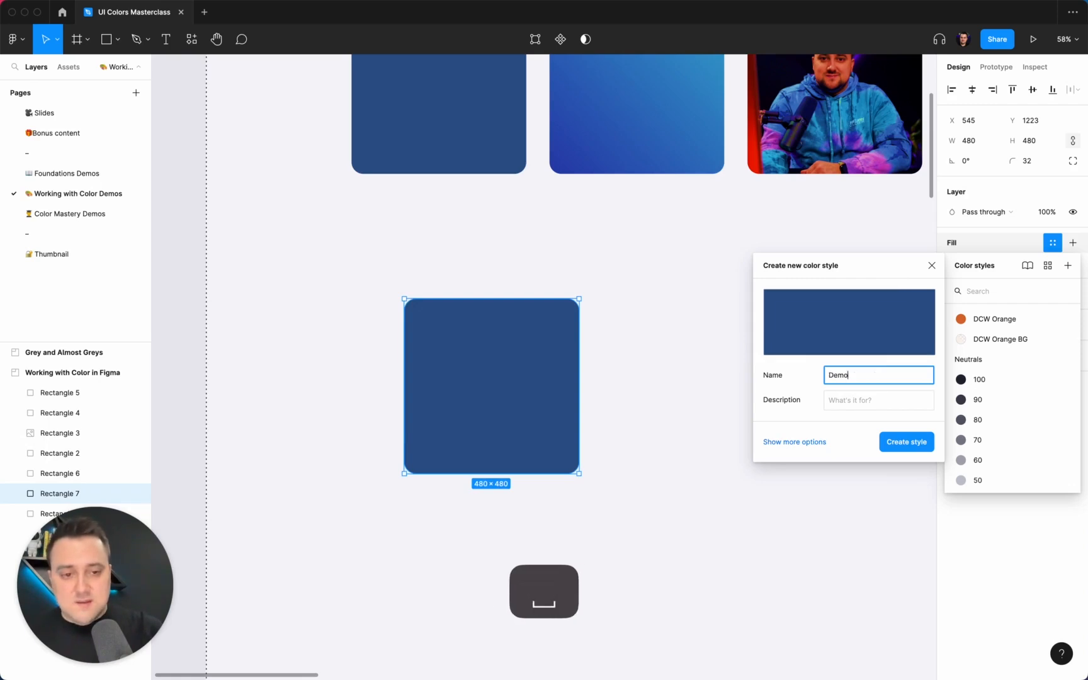
text( / Blue)
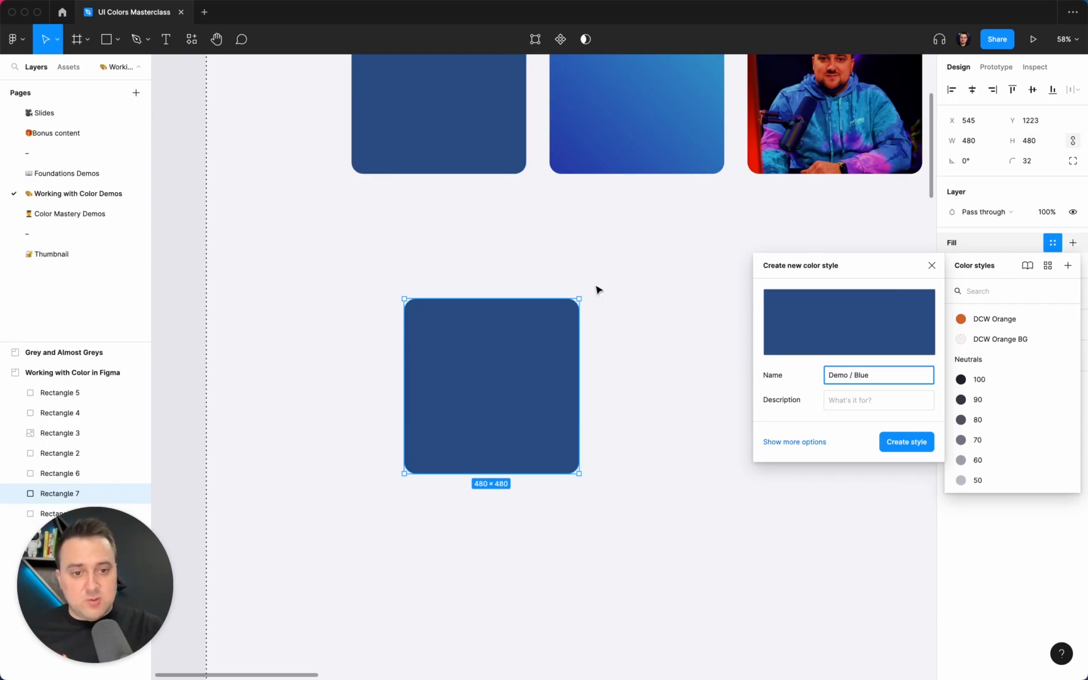
- Give the new color style the description "Supercharge Design" and create it
click(845, 403)
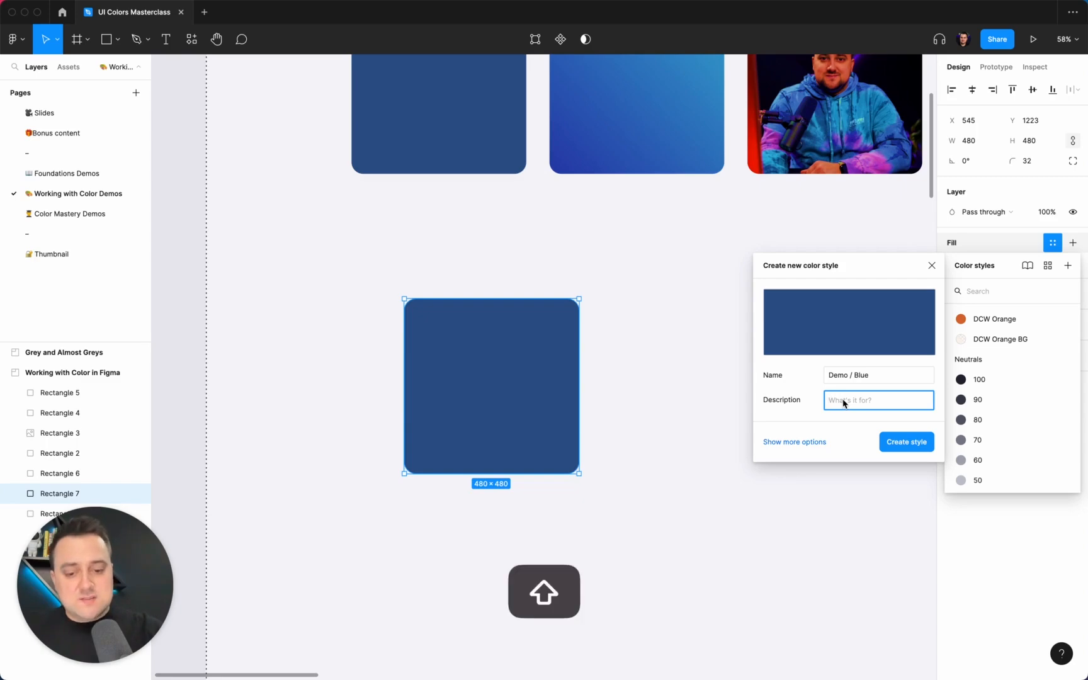
text(Supercharge Design)
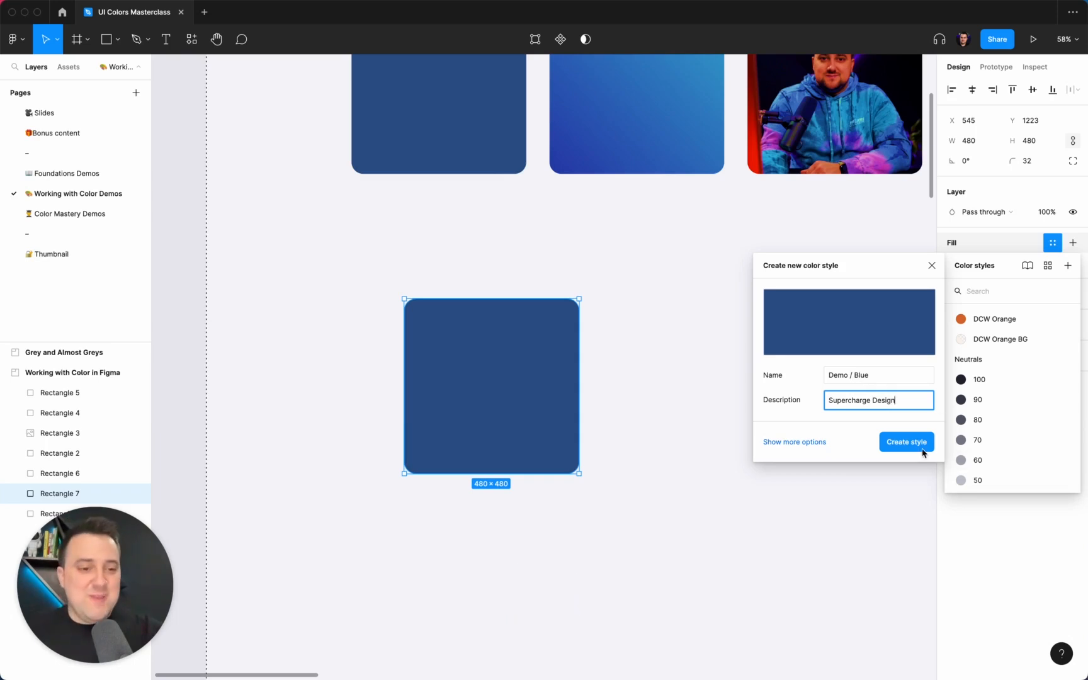
click(794, 442)
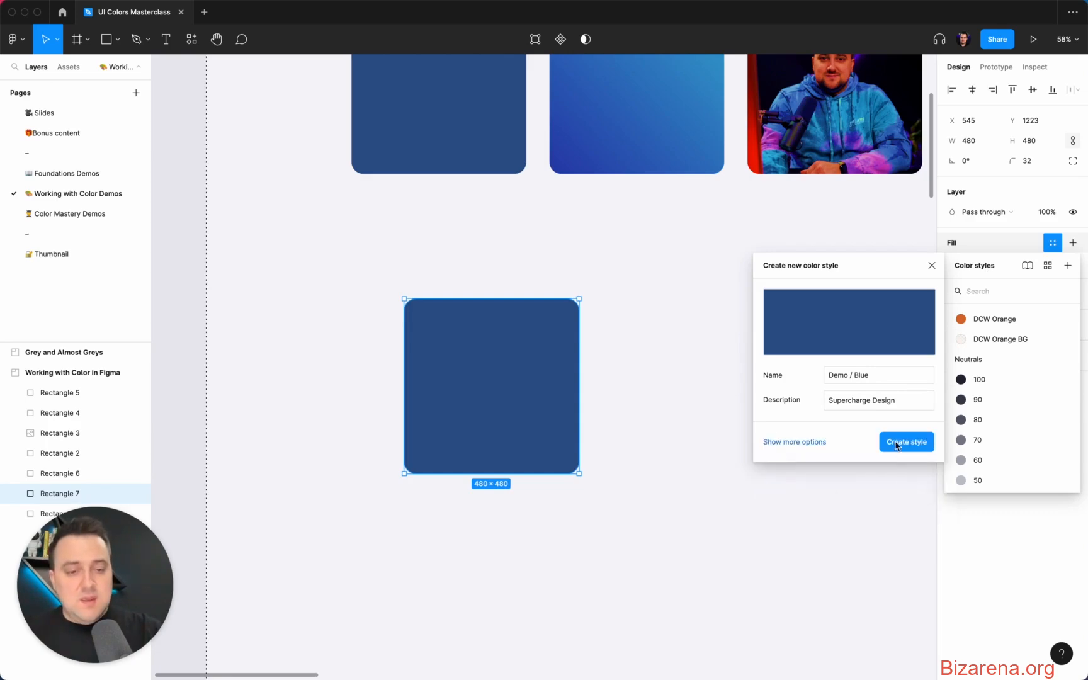
click(904, 441)
- Deselect the rectangle, and collapse and re-expand the Demo group in the local color styles
click(821, 421)
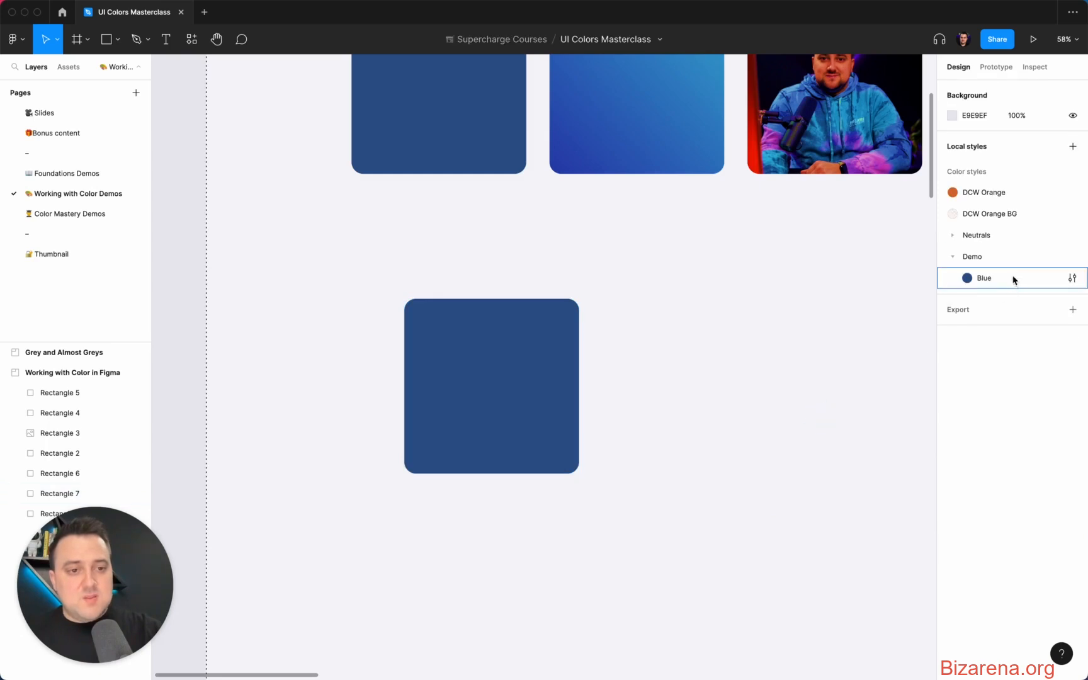
click(952, 257)
click(952, 257)
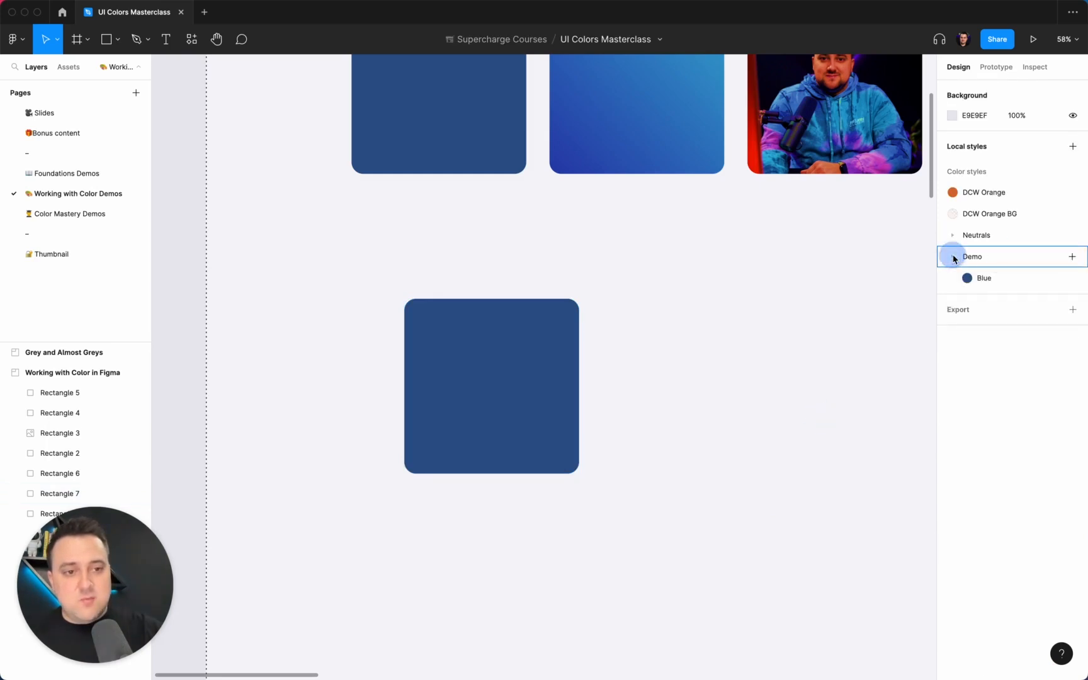
- Duplicate the Demo/Blue rectangle and place the copy directly beside it at X 1076, Y 1223
click(695, 433)
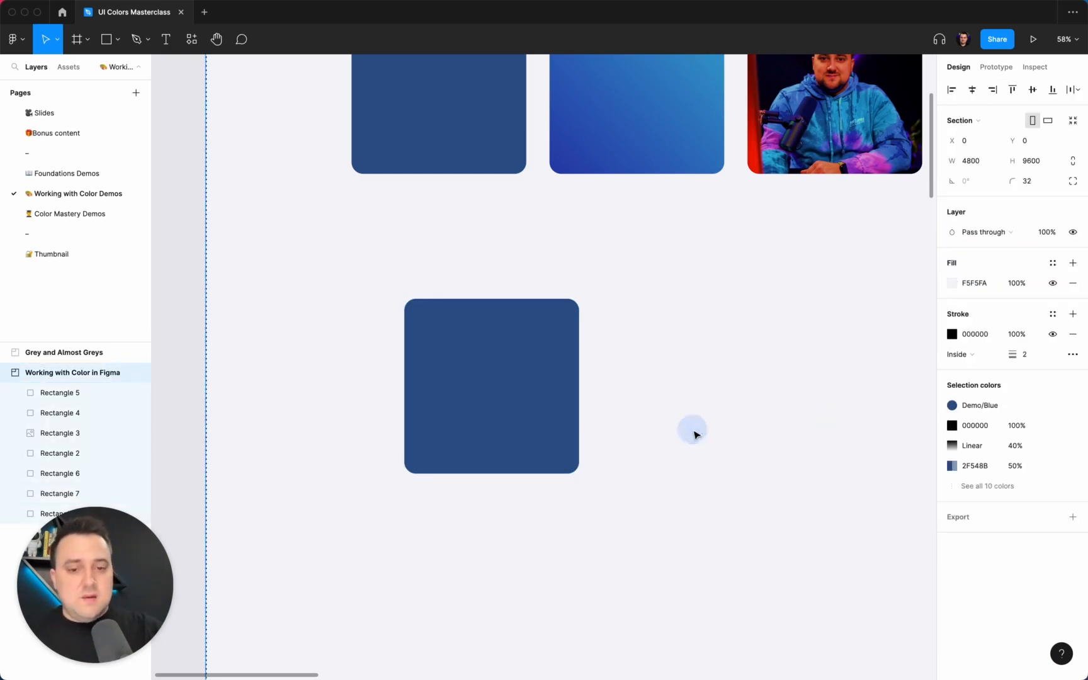
click(546, 403)
key(super+d)
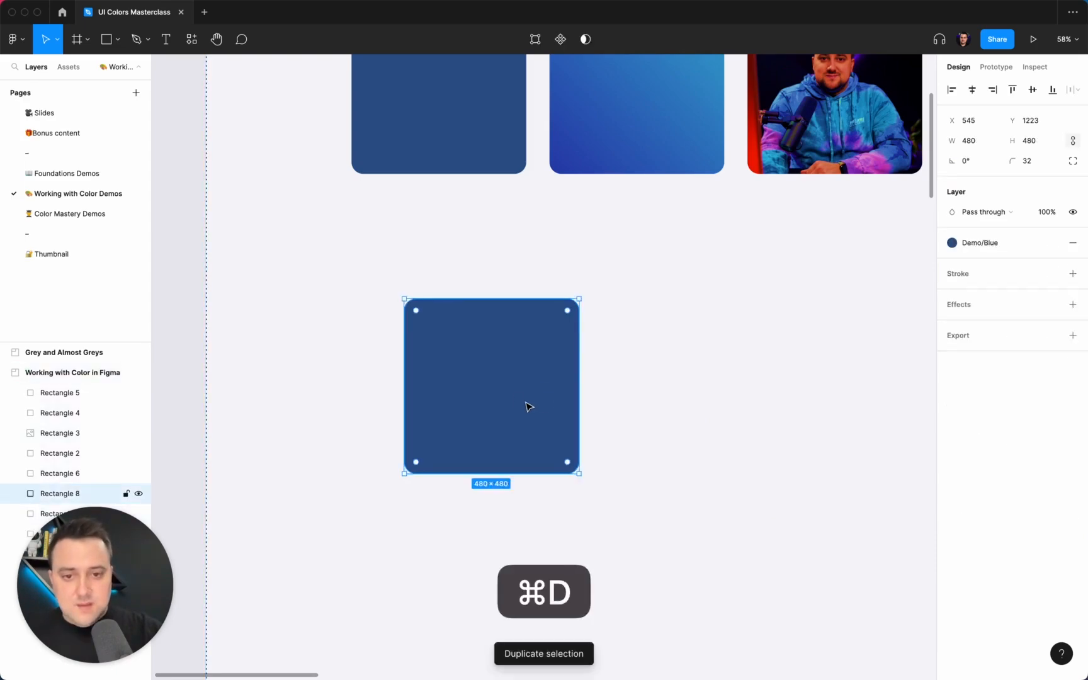
drag(530, 405, 706, 387)
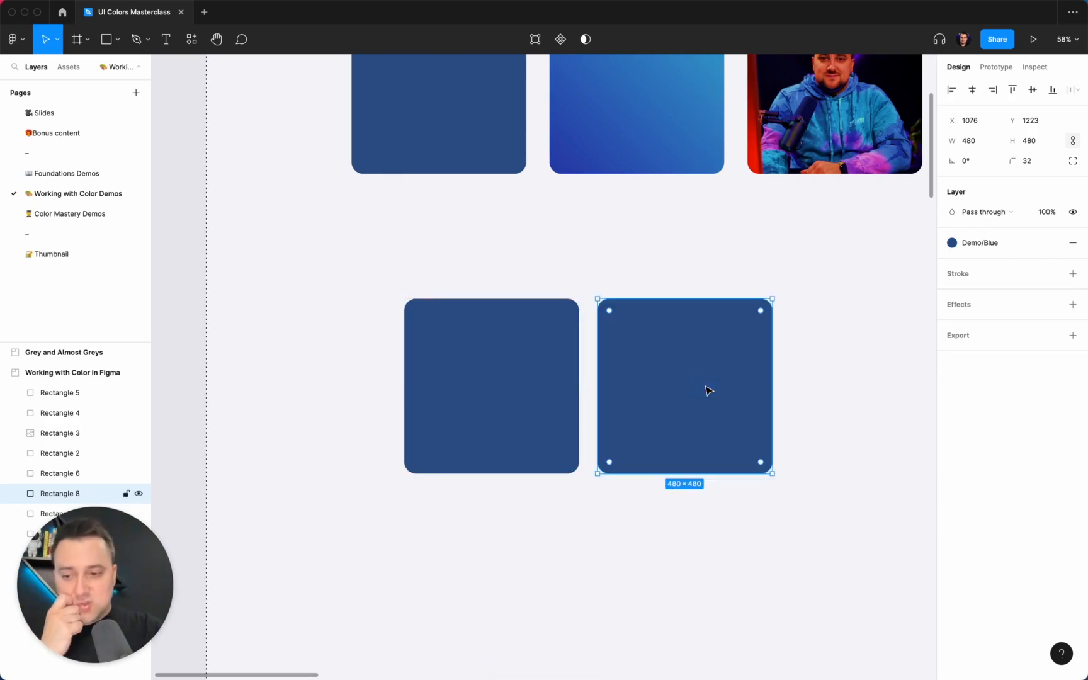
- Try detaching the Demo/Blue style from the duplicate's fill, undo it, and look at the available color styles
mouse_move(1051, 247)
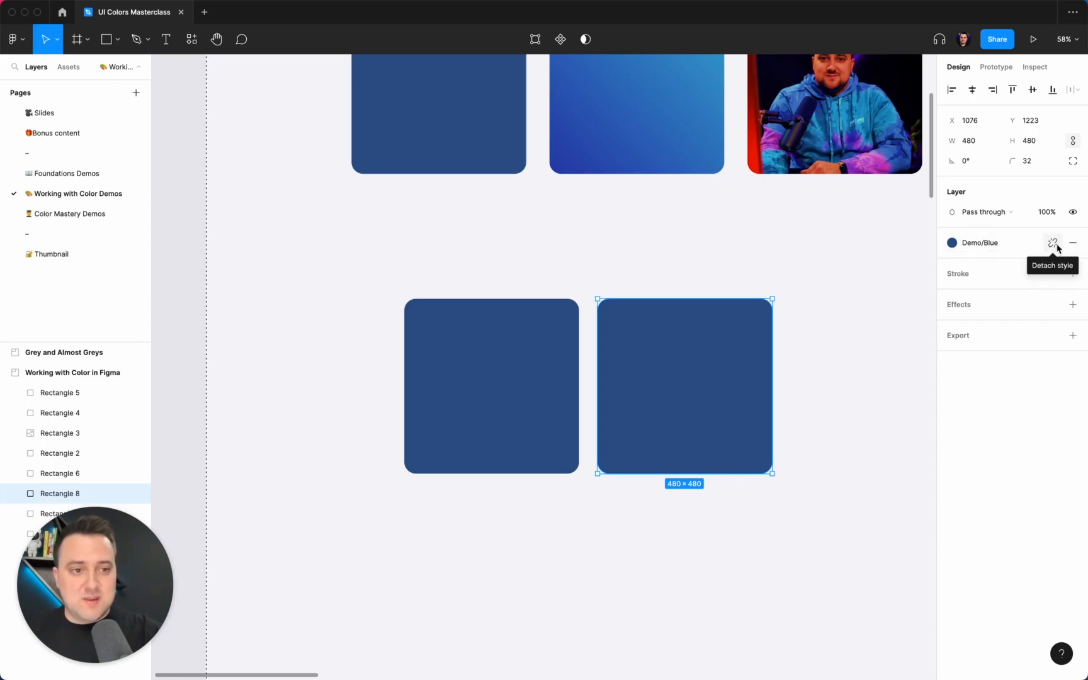
click(1056, 247)
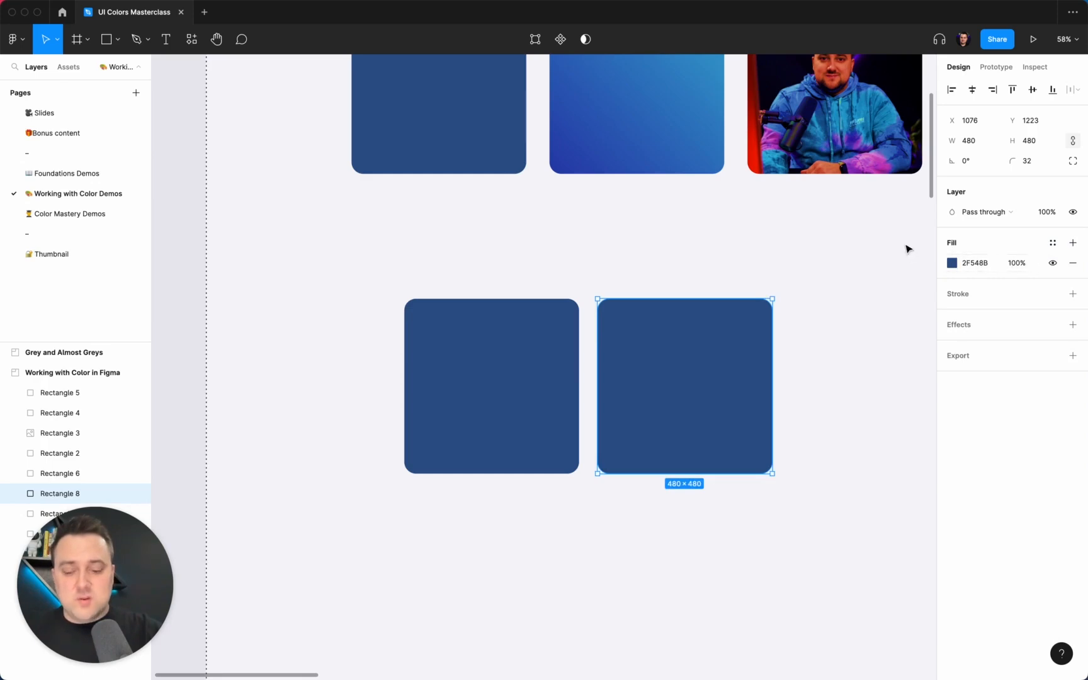
key(super+z)
click(984, 245)
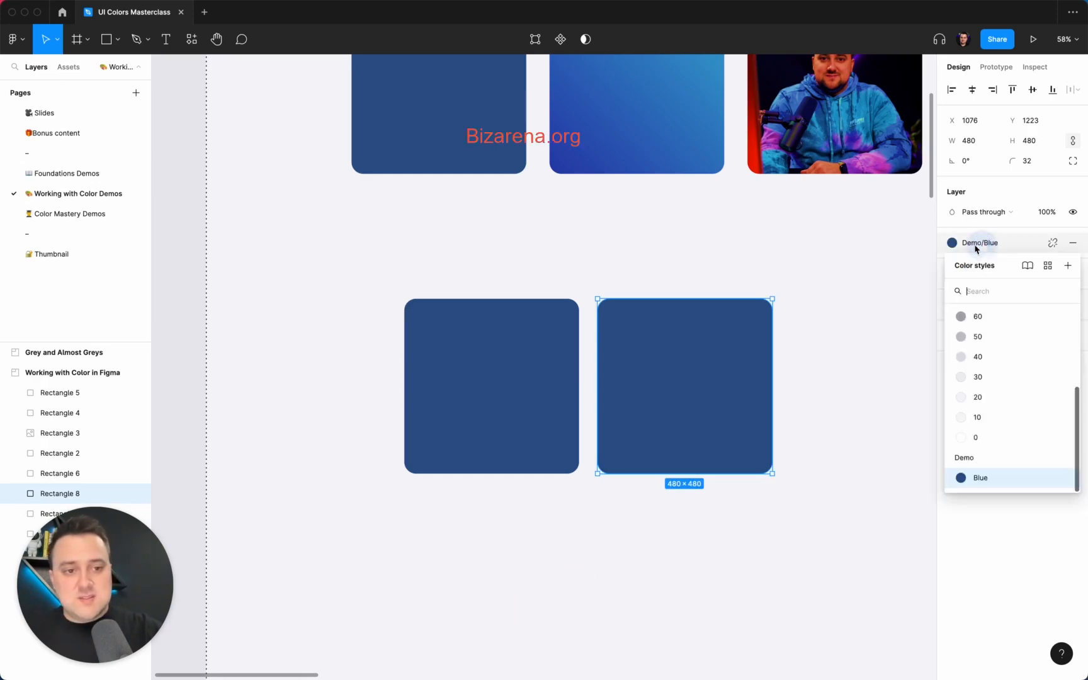
click(986, 246)
click(988, 246)
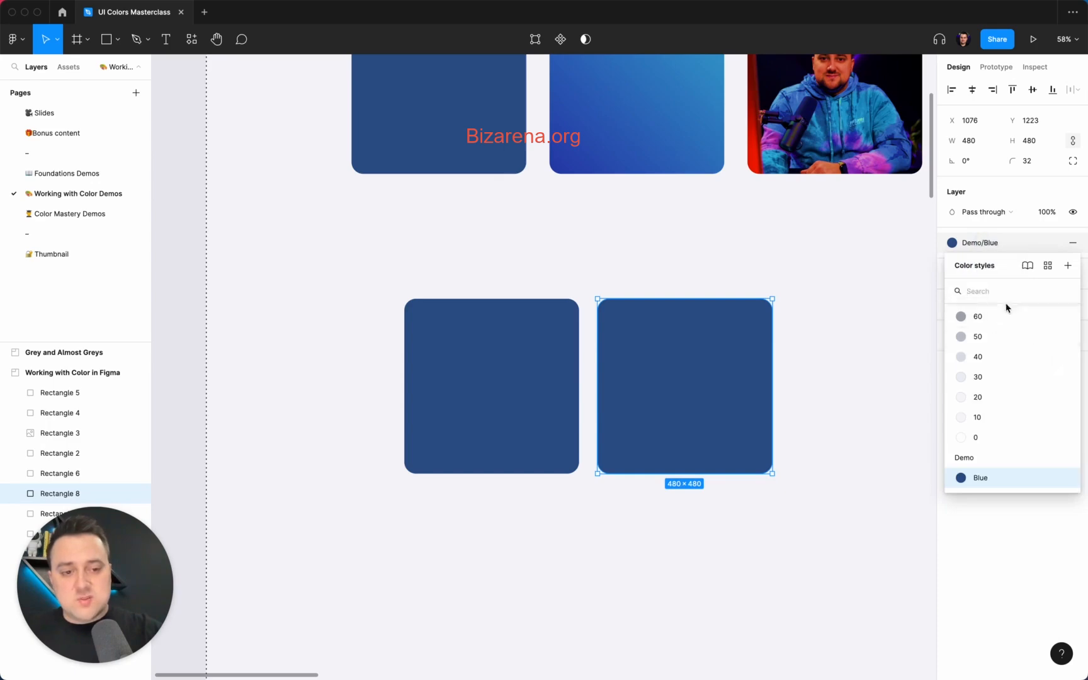
click(995, 245)
key(super+z)
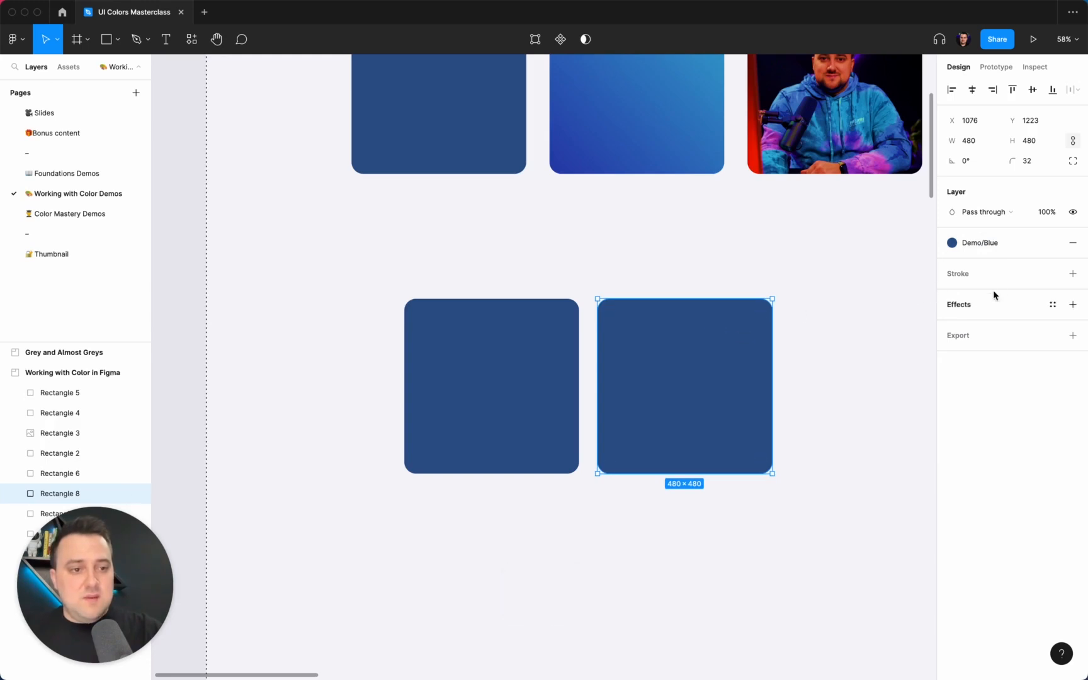
- Detach the Demo/Blue style from the duplicate rectangle's fill and change its color to a lighter blue
click(1052, 245)
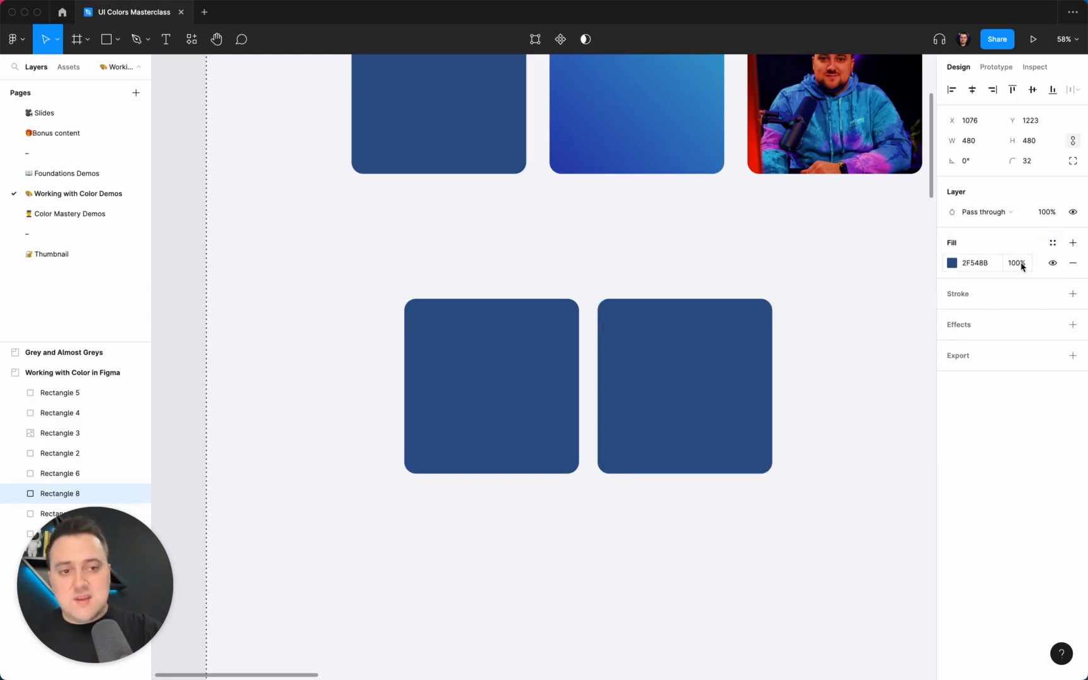
click(953, 267)
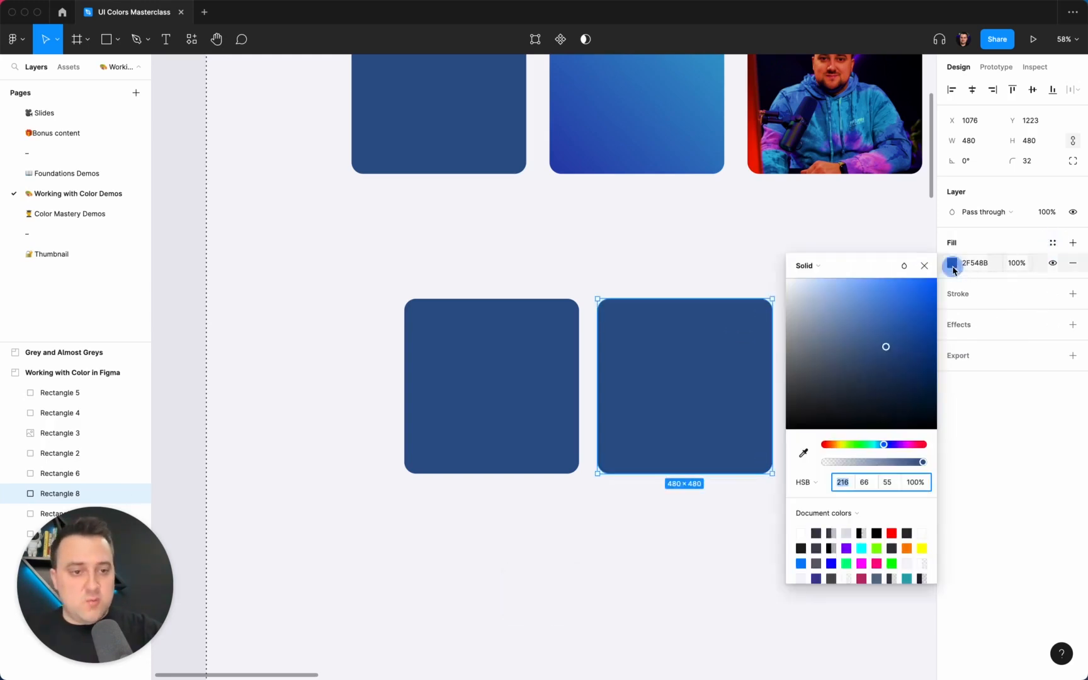
click(880, 326)
drag(880, 330, 874, 313)
click(745, 256)
scroll(742, 255, right, 5)
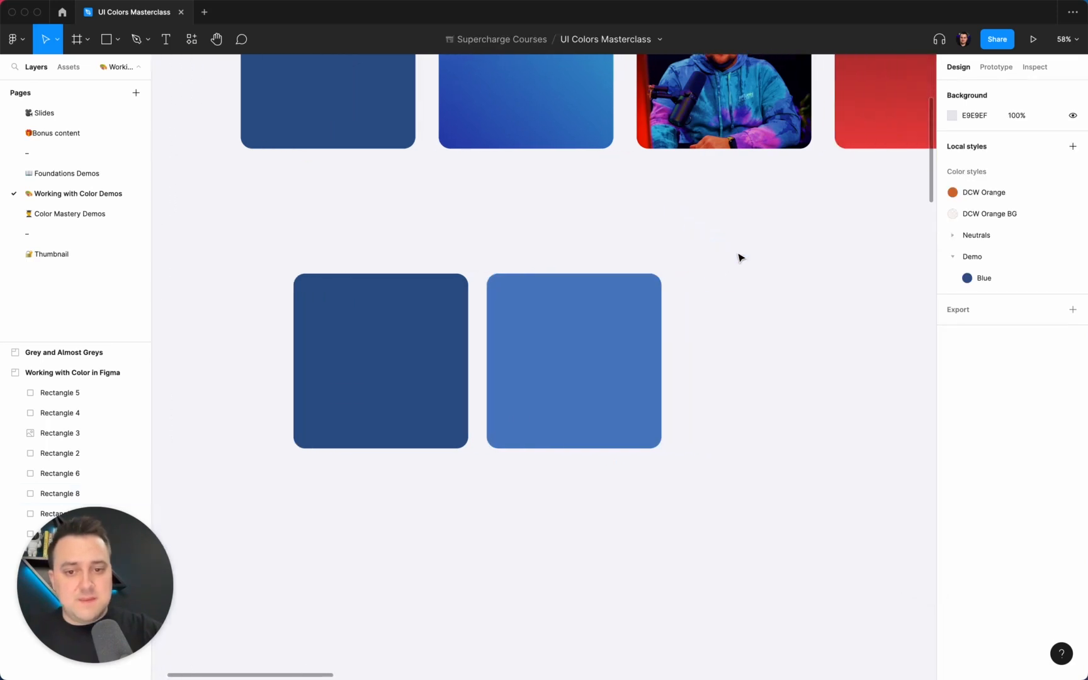
- Create a new color style named "Demo / Light Blue" from the lighter rectangle's fill
click(615, 335)
click(1052, 243)
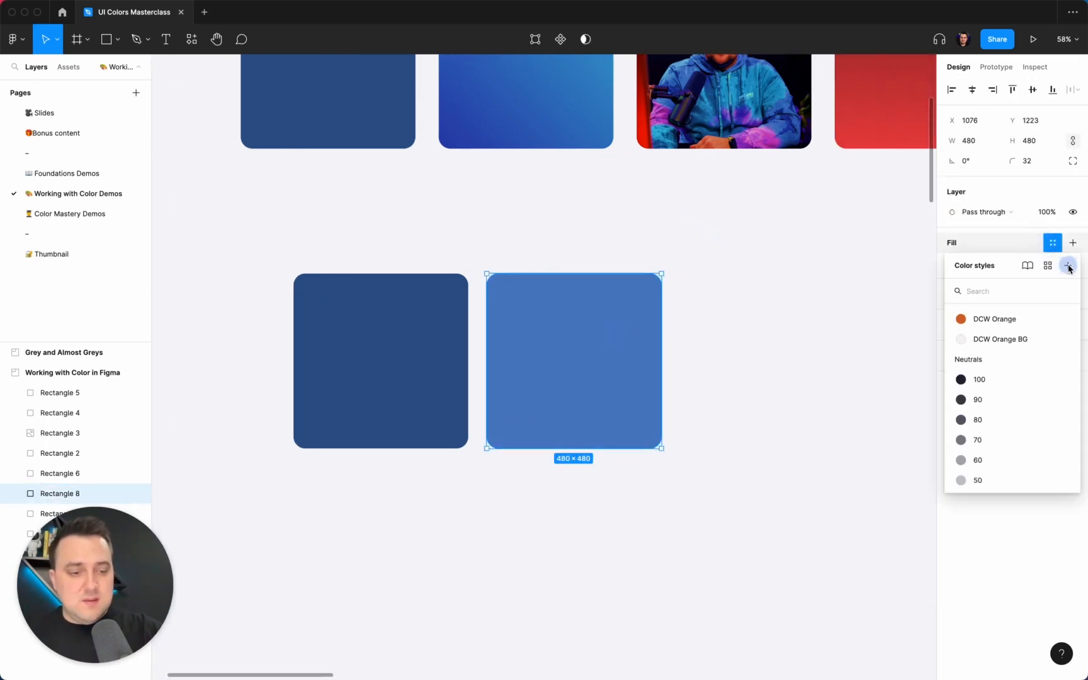
click(1068, 266)
text(Demo /)
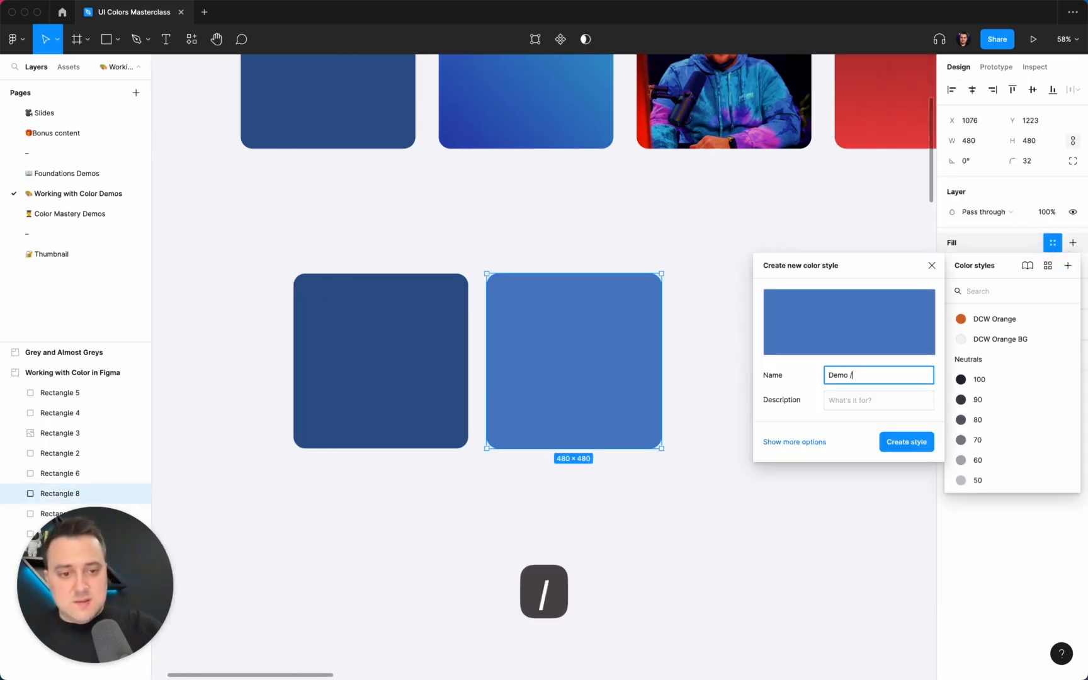
text( Light Blue)
key(Return)
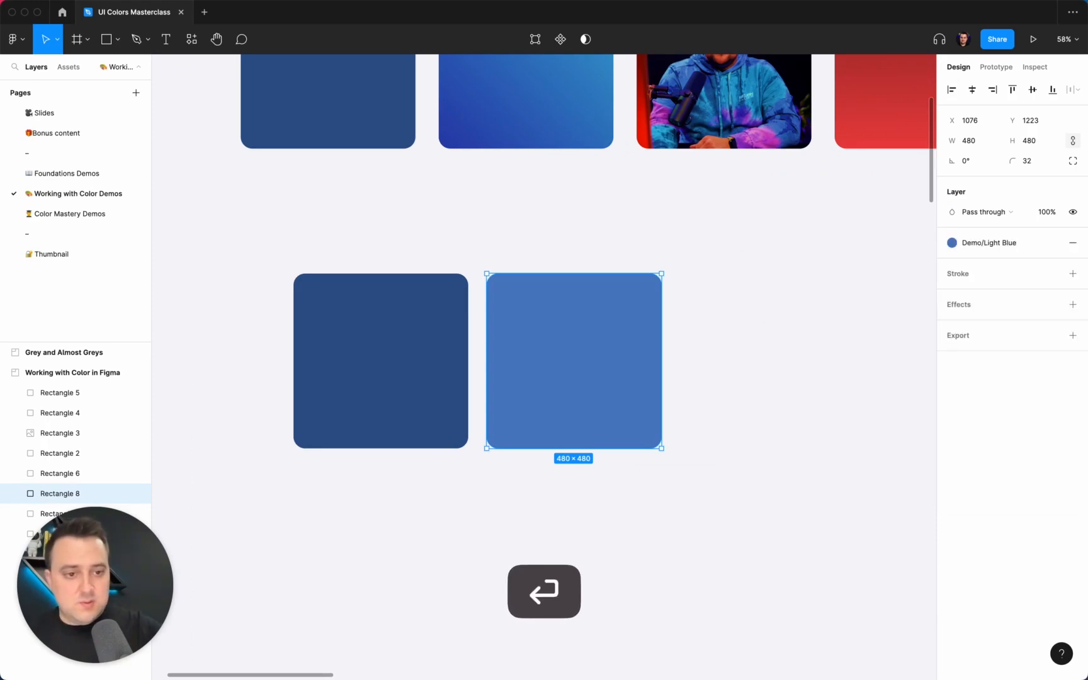
- Deselect the light blue rectangle and check the Demo group's contents in the local color styles
click(760, 386)
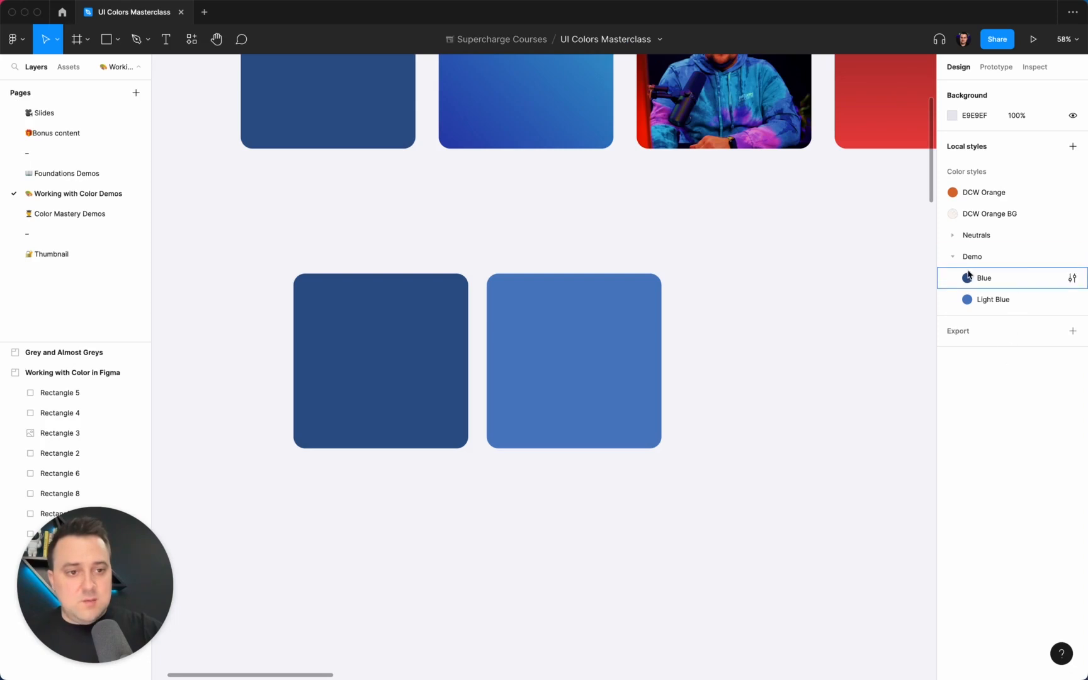
click(952, 257)
click(951, 258)
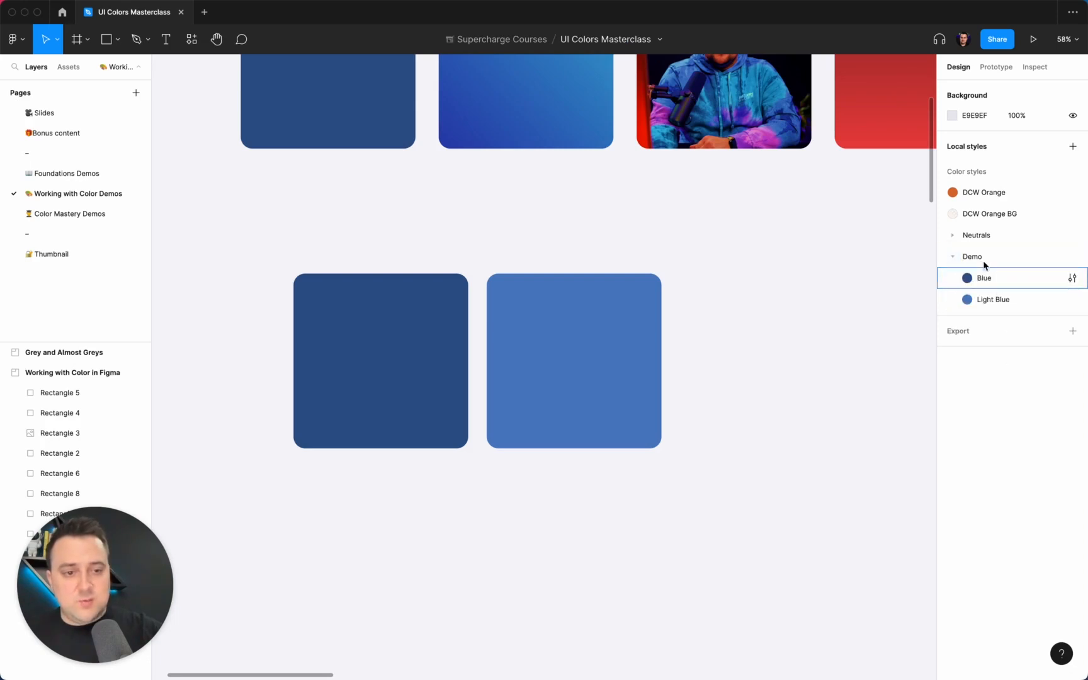
- Switch the light blue rectangle's fill style to Demo/Blue and back to Demo/Light Blue, then deselect it
click(529, 396)
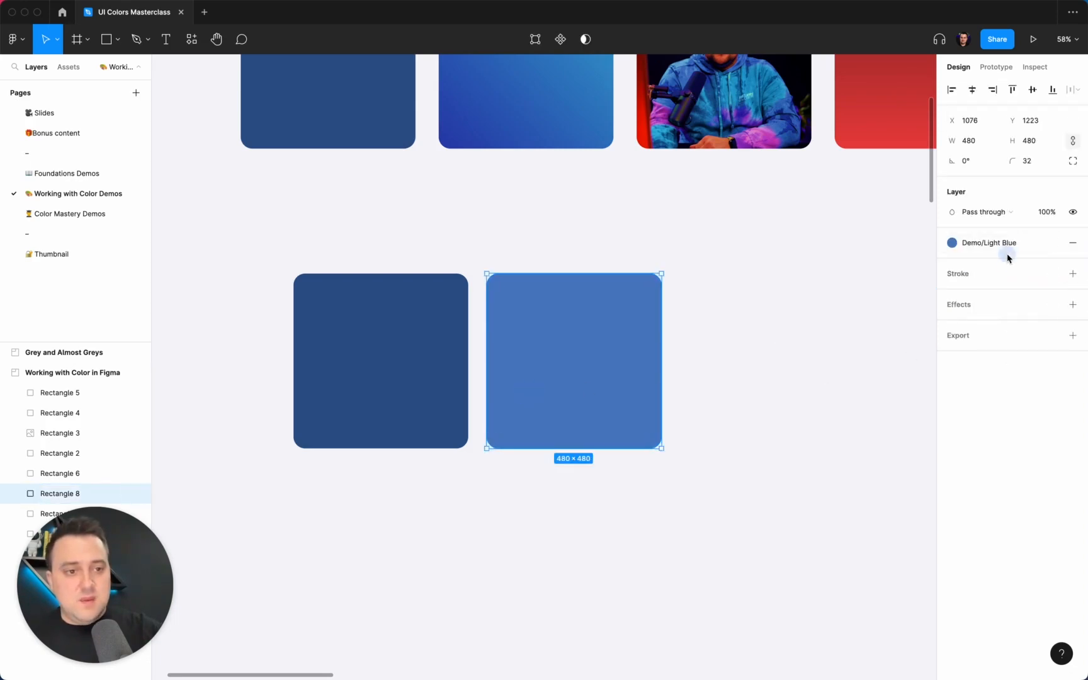
click(1001, 243)
click(1001, 456)
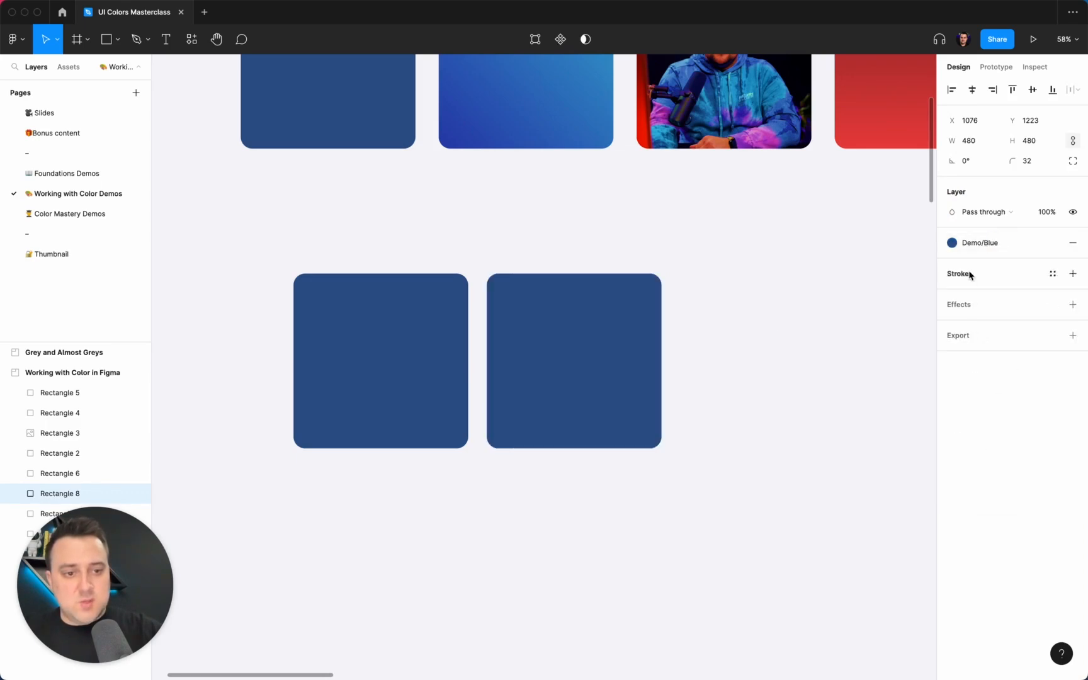
click(970, 243)
click(973, 477)
click(801, 374)
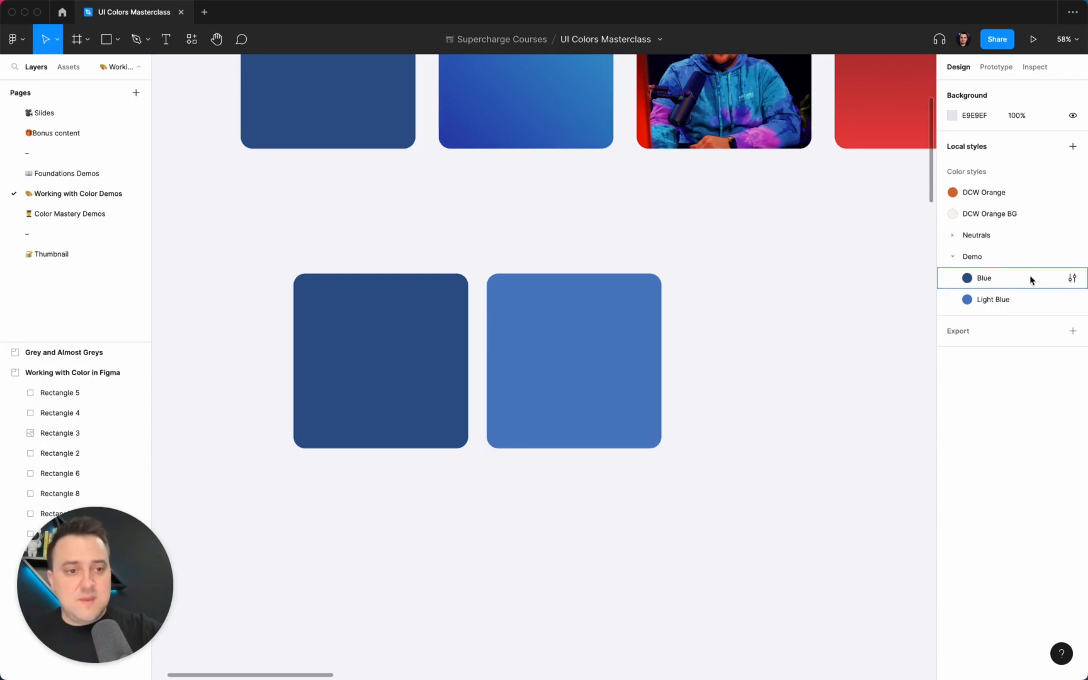
- Open the Demo group's Blue style for editing, view its color settings, and close it without changes
click(998, 282)
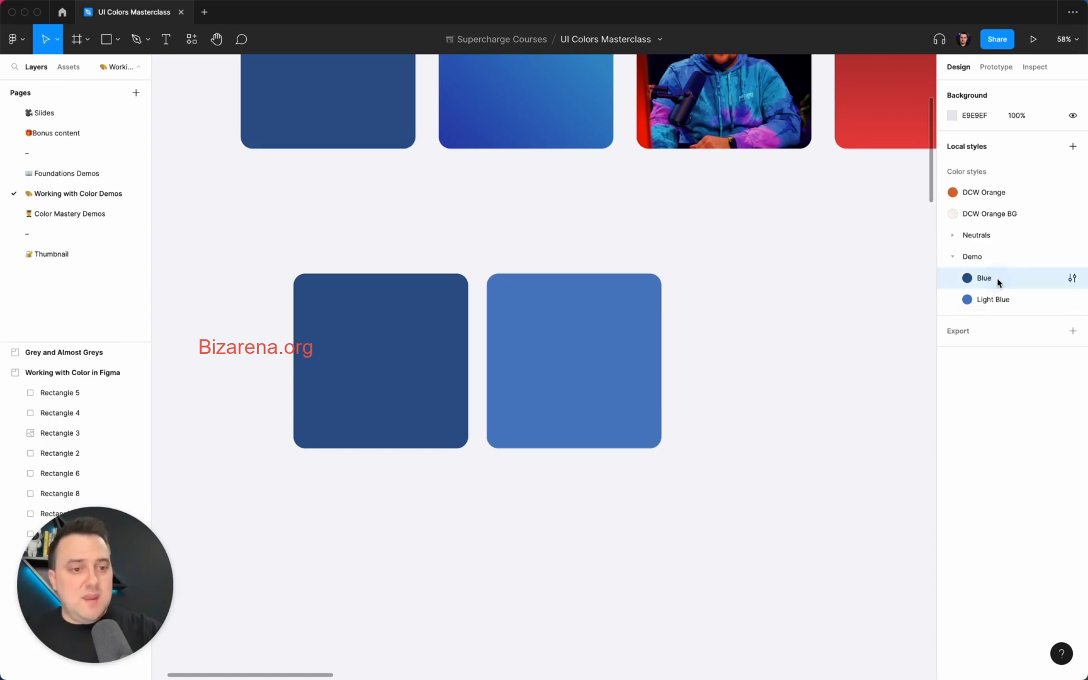
click(1073, 279)
click(761, 471)
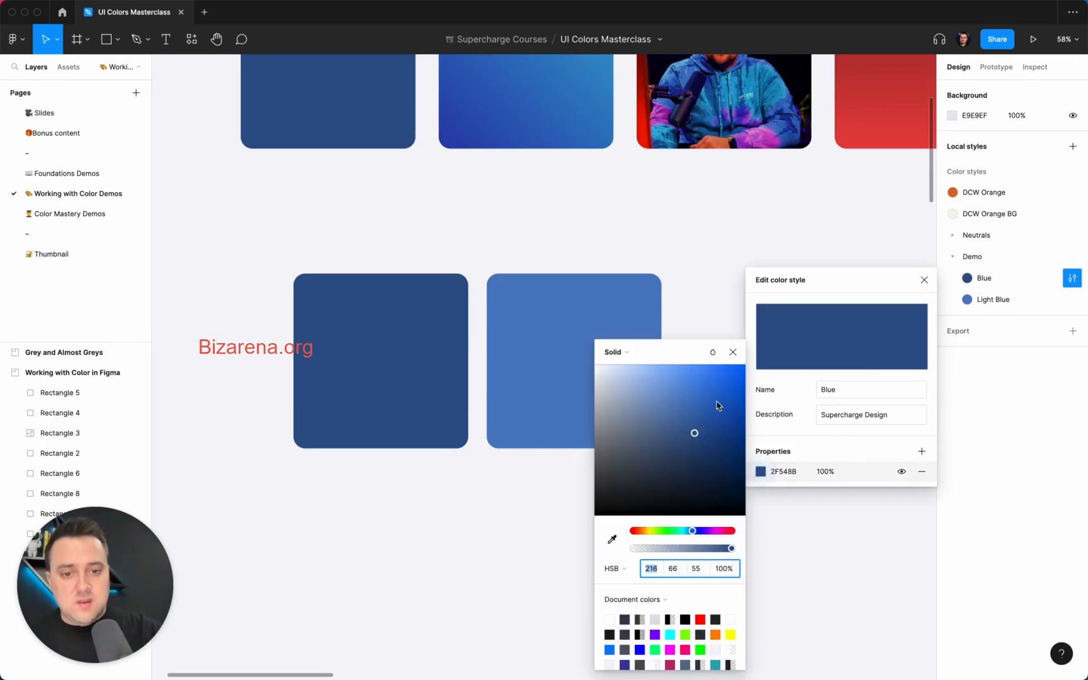
click(639, 234)
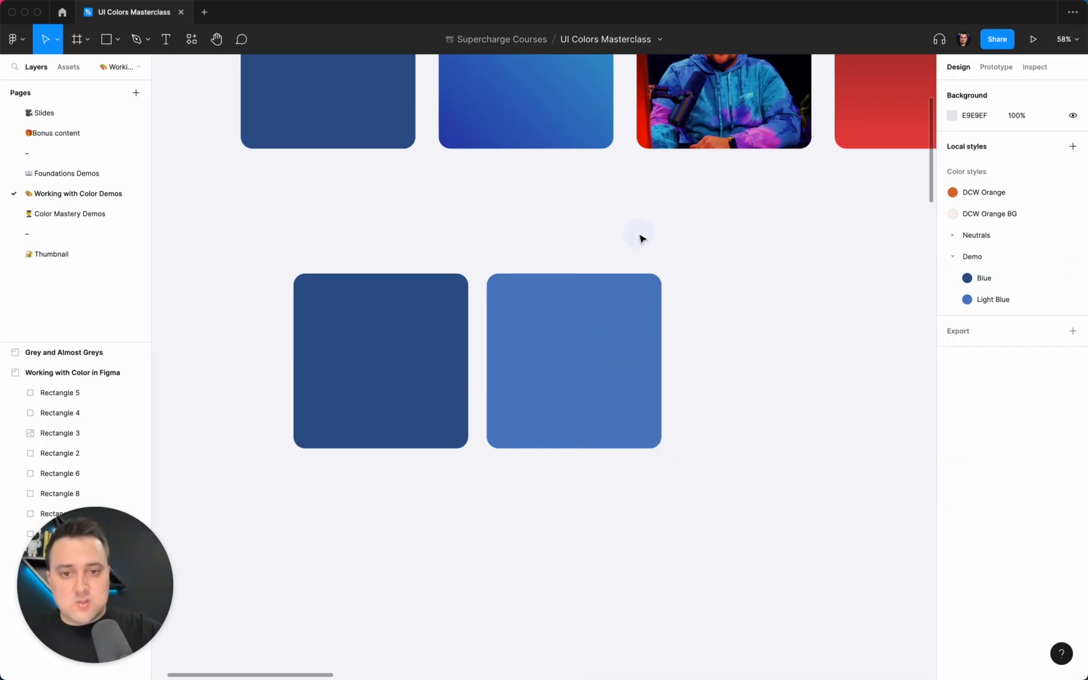
- Apply the Demo/Blue color style to the photo-filled rectangle in the upper row and deselect it
scroll(640, 238, up, 5)
click(724, 189)
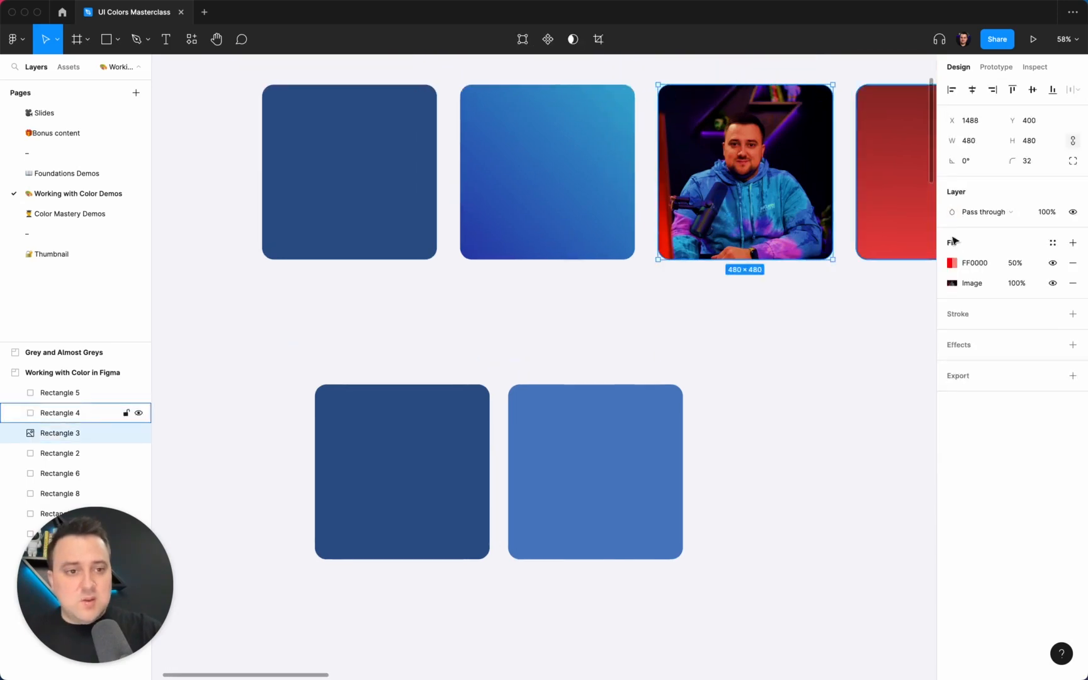
click(1053, 246)
scroll(993, 425, down, 5)
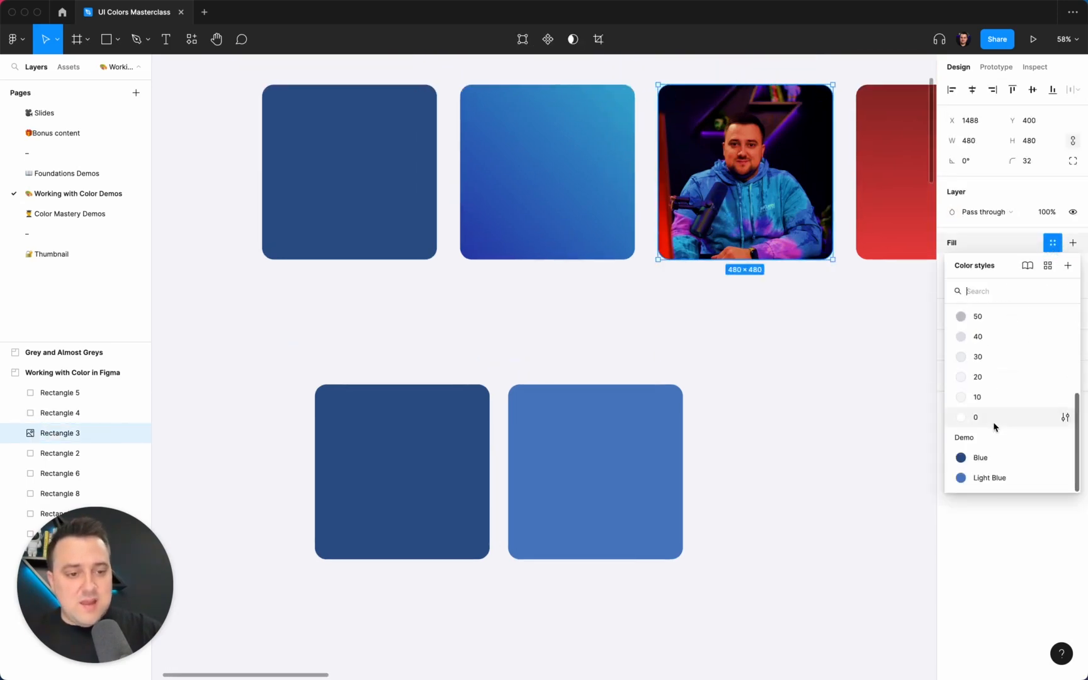
click(988, 464)
scroll(753, 238, right, 3)
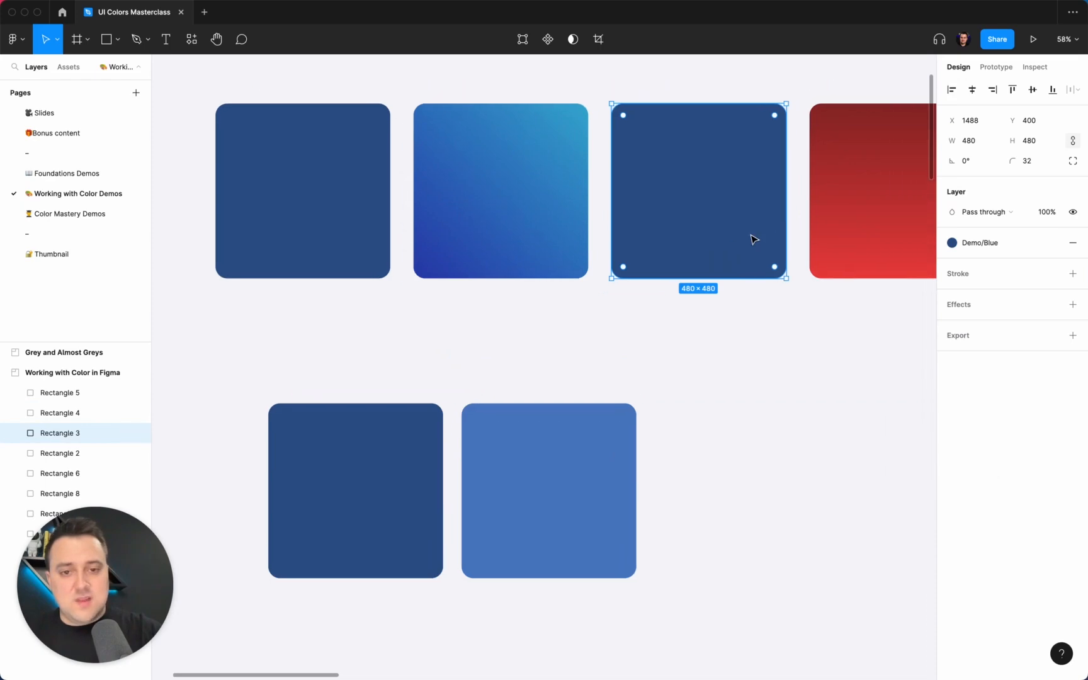
click(714, 456)
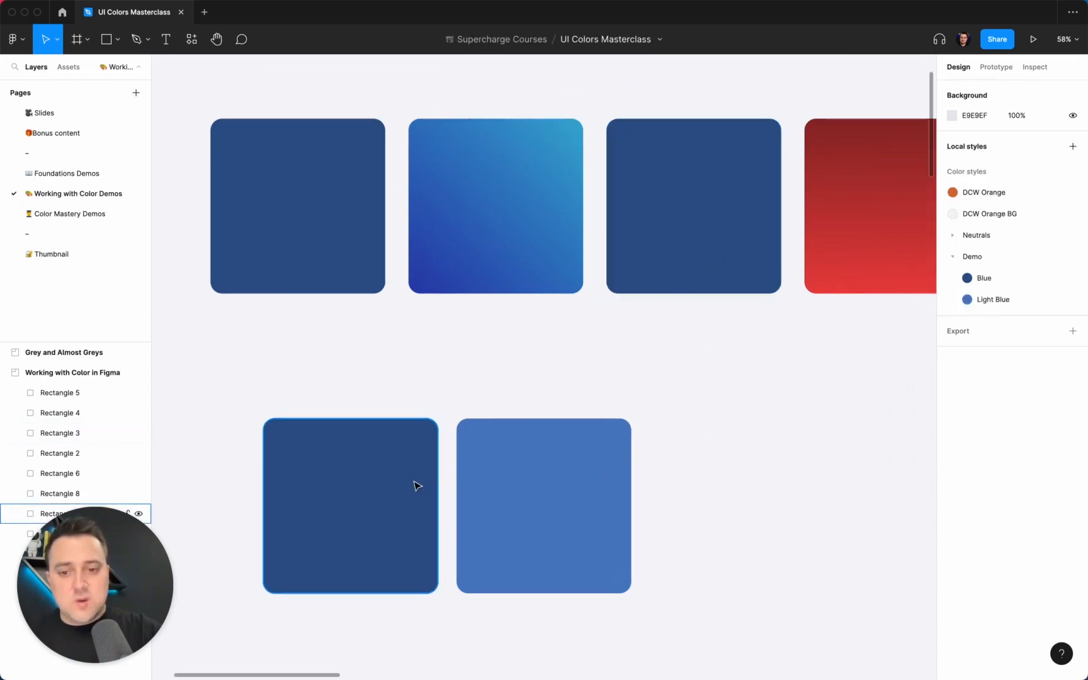
- Compare the fill settings of the upper row's third rectangle, the lower dark blue rectangle and the upper row's first rectangle
click(708, 198)
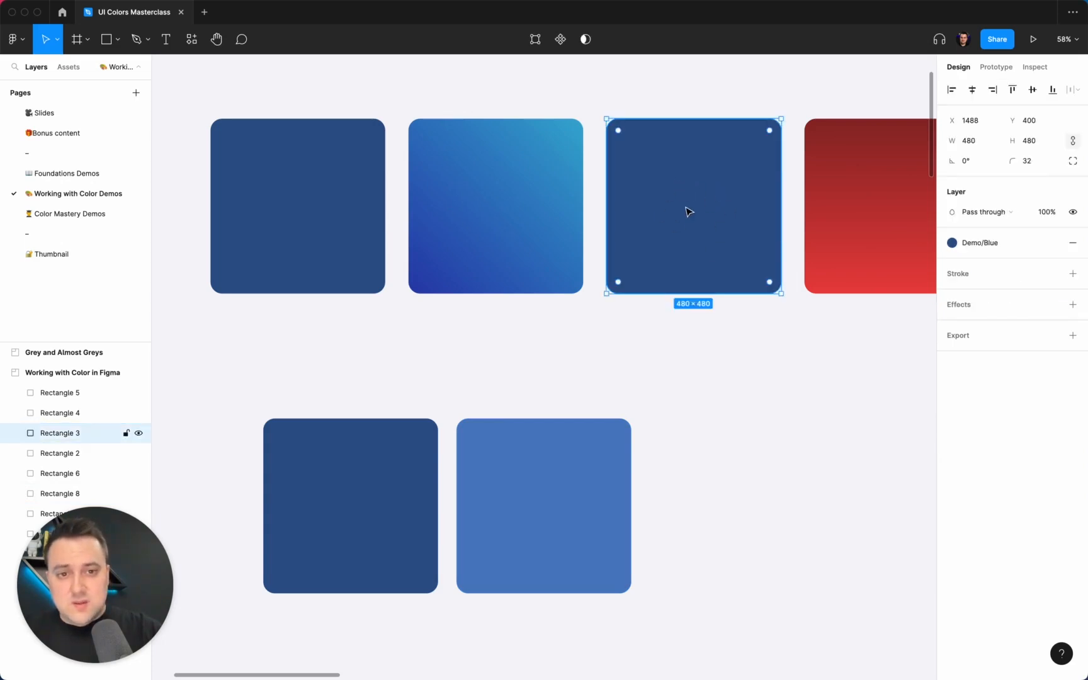
click(377, 572)
click(336, 235)
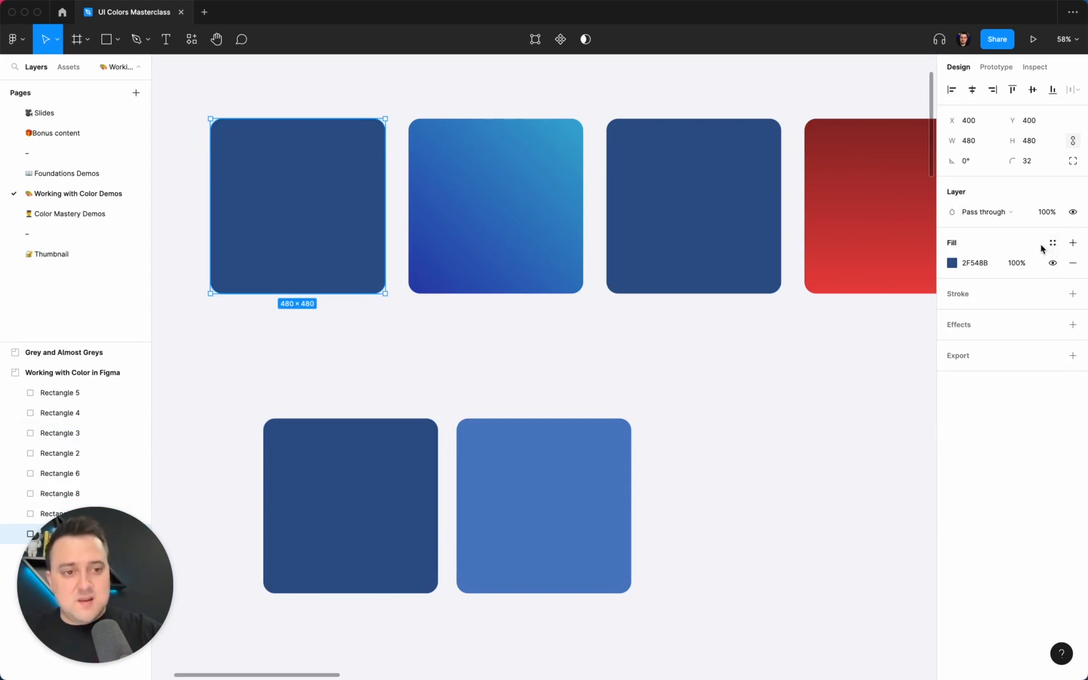
- Edit the Demo/Blue color style from the upper row's third rectangle, set its color to teal 3EAAC1, and deselect
click(678, 262)
click(992, 245)
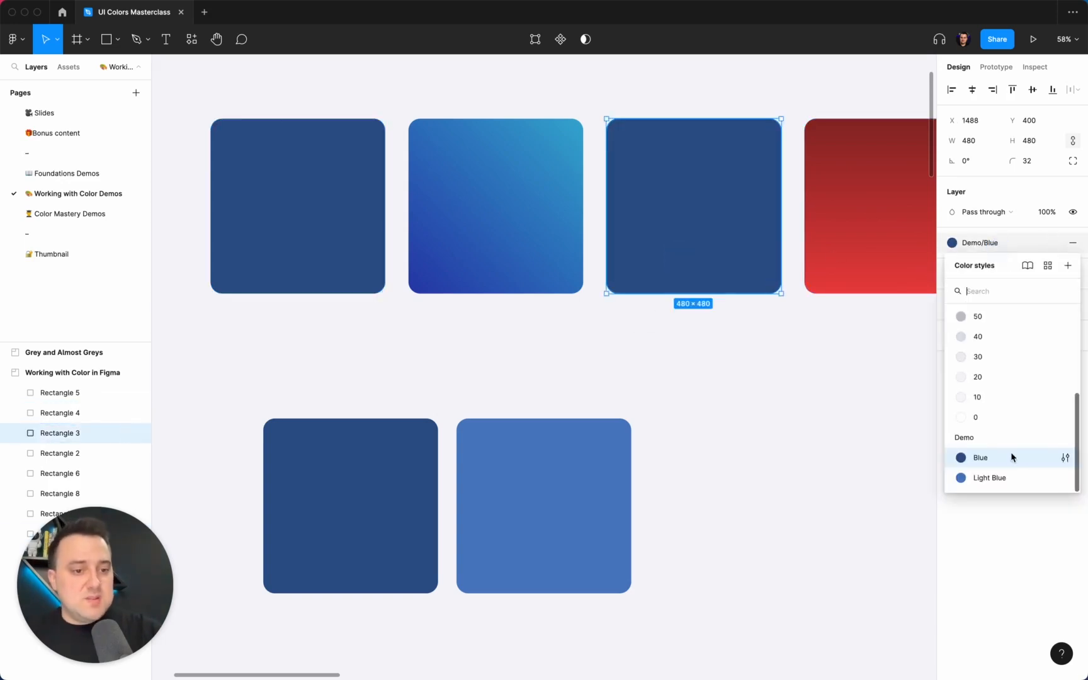
click(1065, 457)
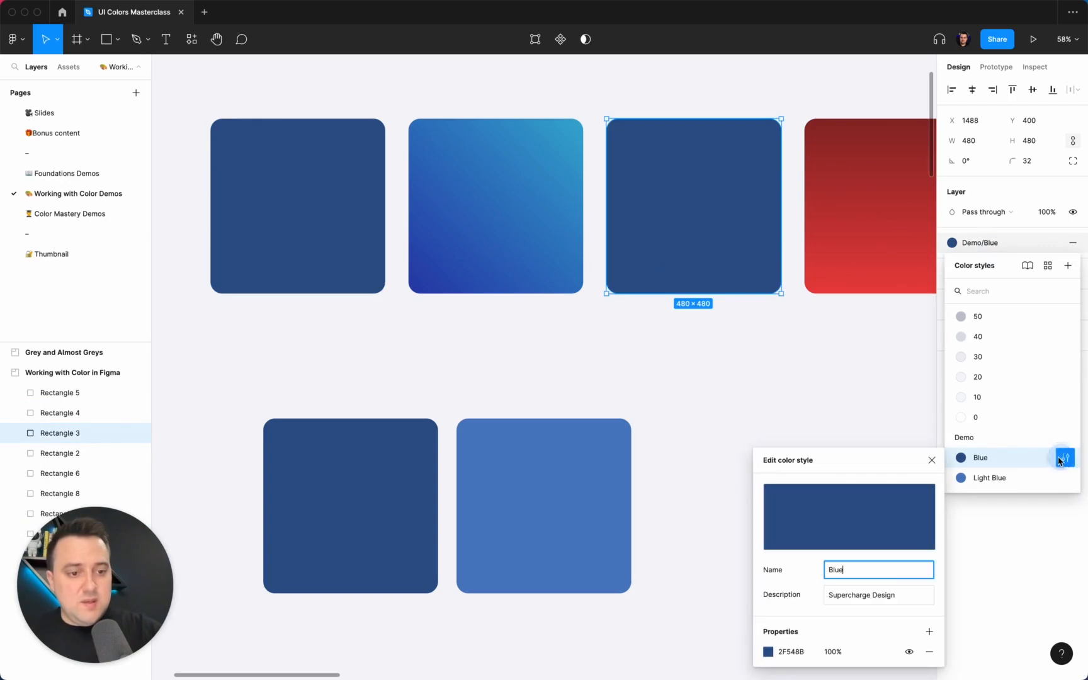
click(767, 652)
drag(702, 439, 722, 461)
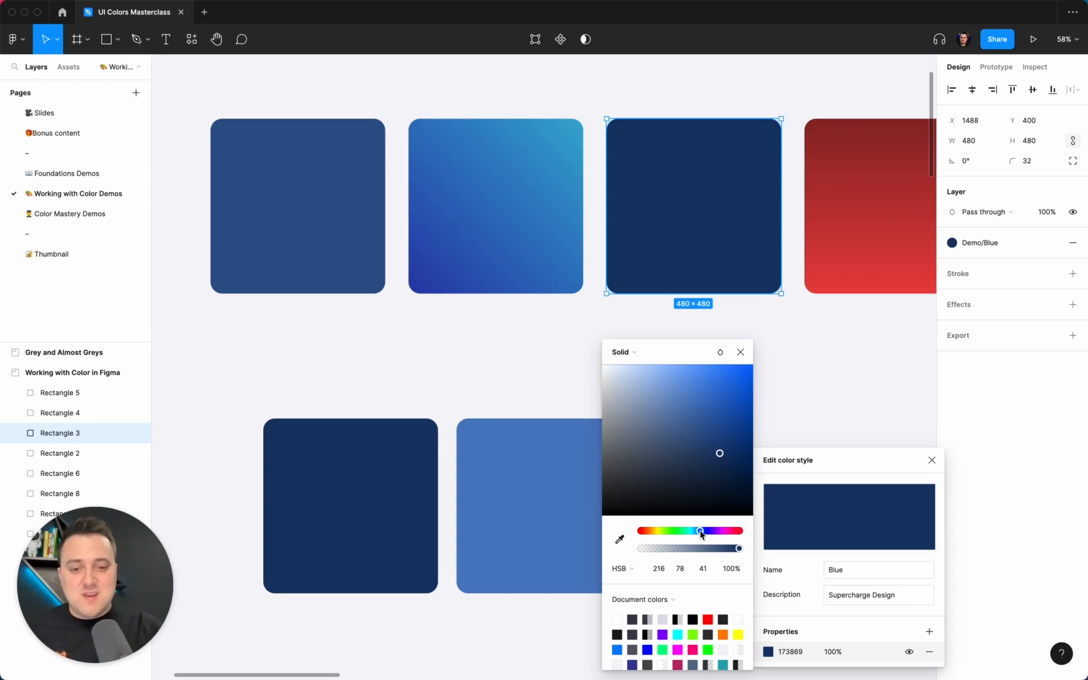
mouse_move(702, 534)
mouse_down()
mouse_move(689, 532)
mouse_move(716, 532)
mouse_move(661, 532)
mouse_move(703, 533)
mouse_move(692, 528)
mouse_up()
drag(706, 430, 705, 404)
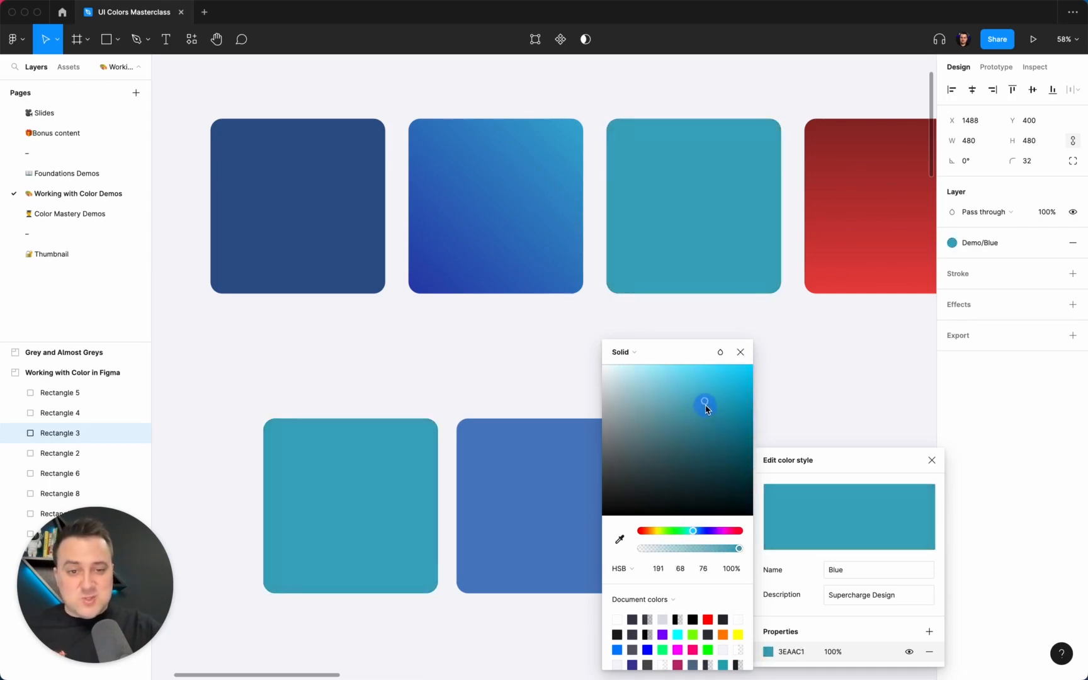
click(555, 390)
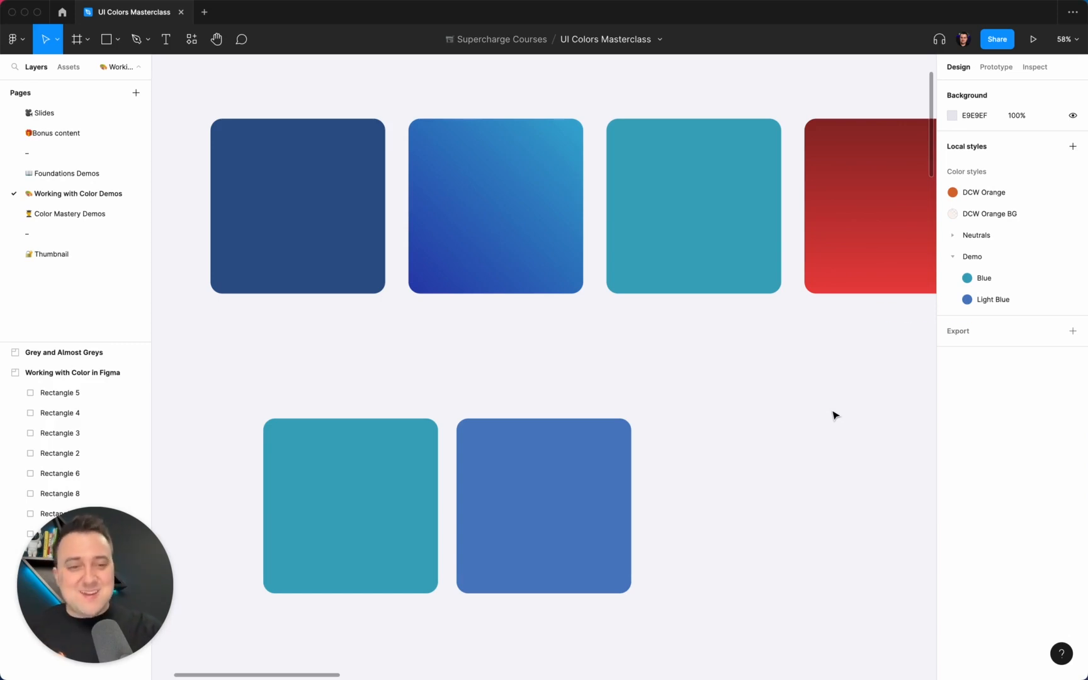
click(783, 397)
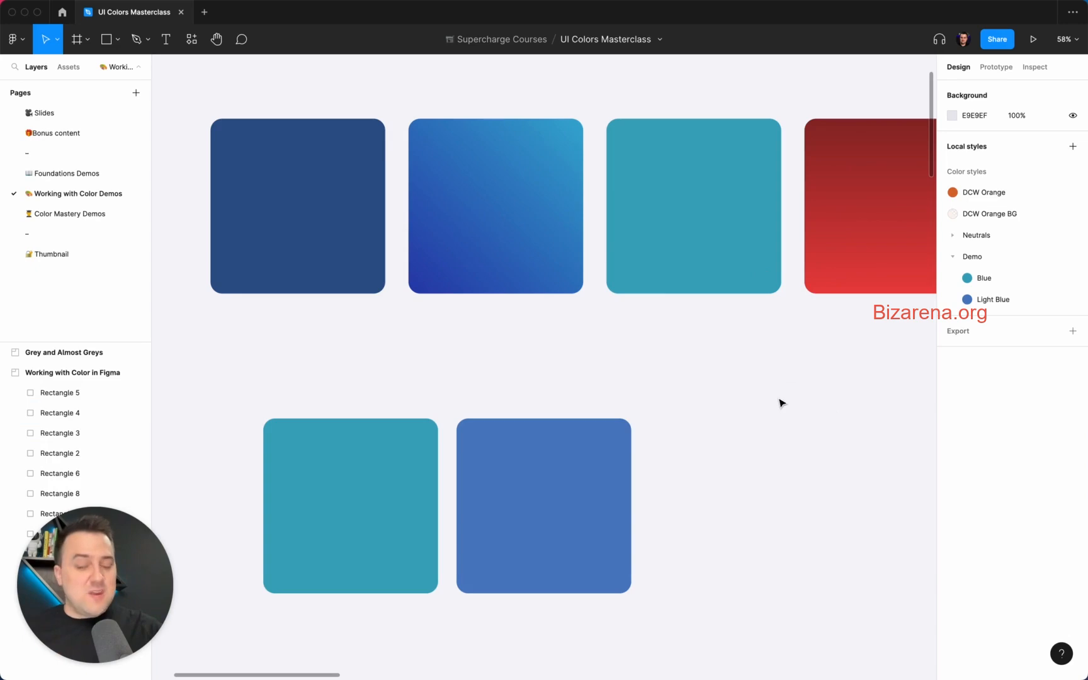